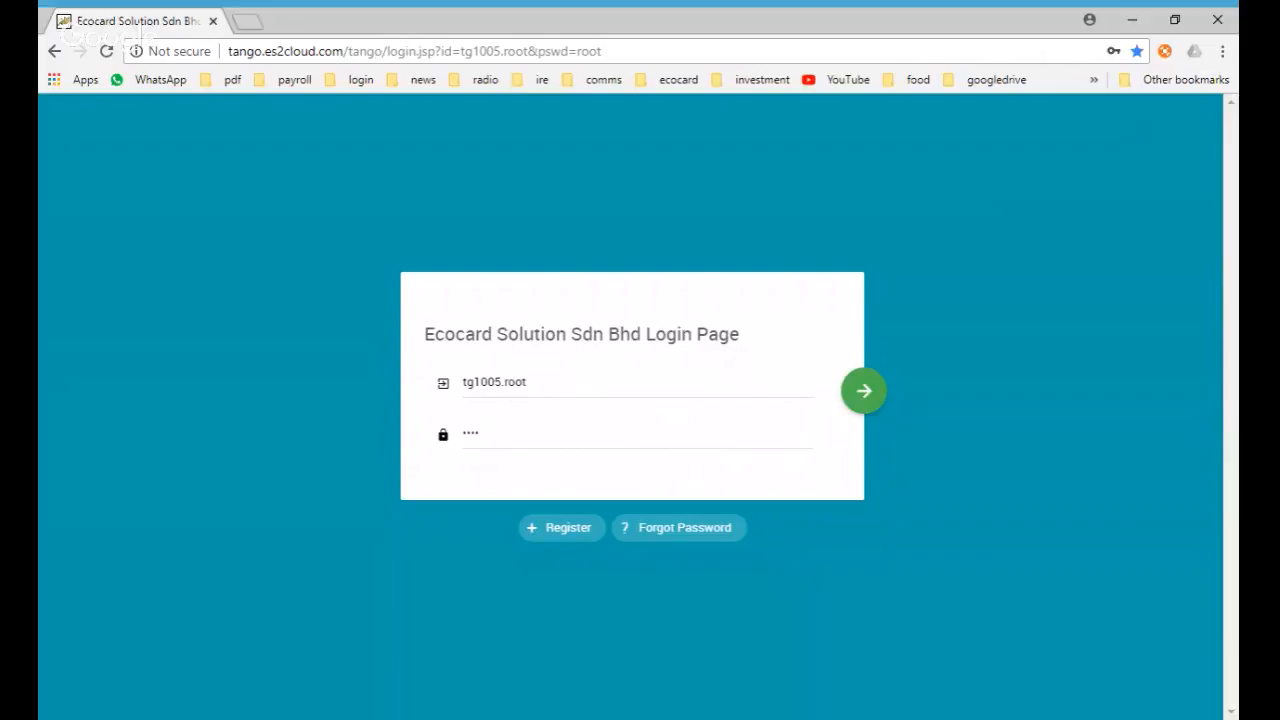
- Sign in to the company account with the prefilled credentials and switch to the Payroll module
left_click(645, 384)
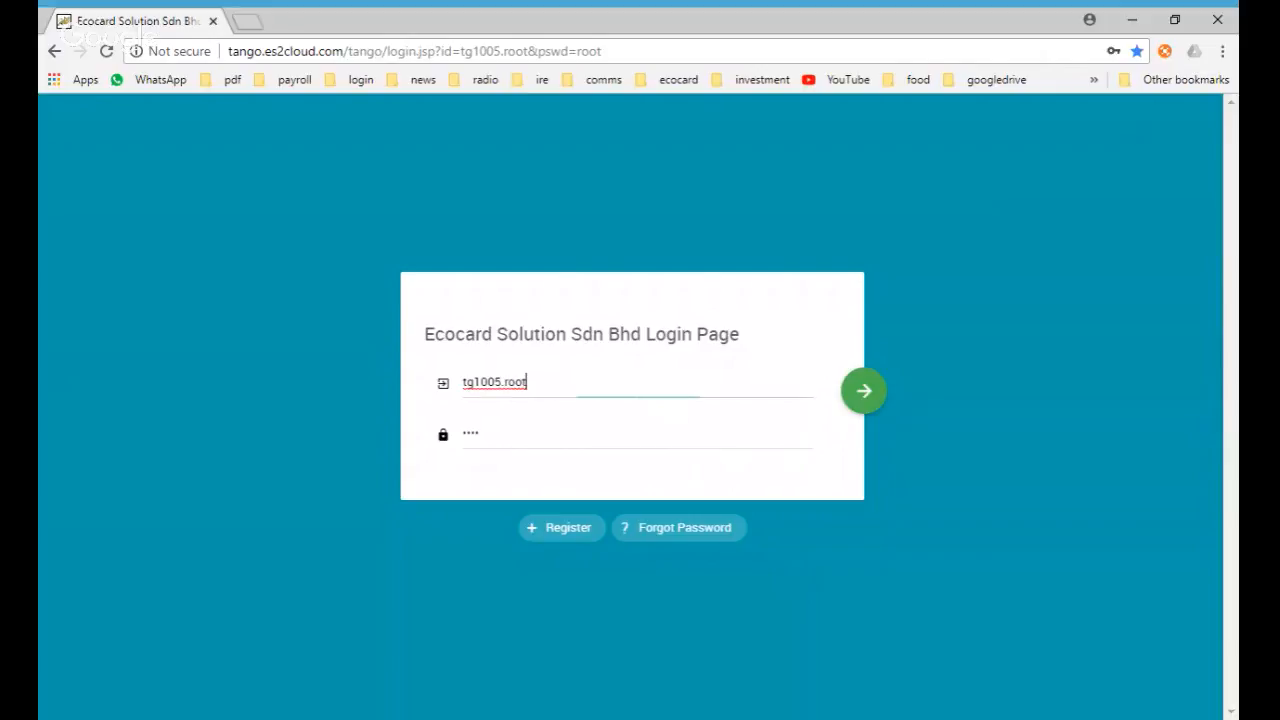
left_click(866, 402)
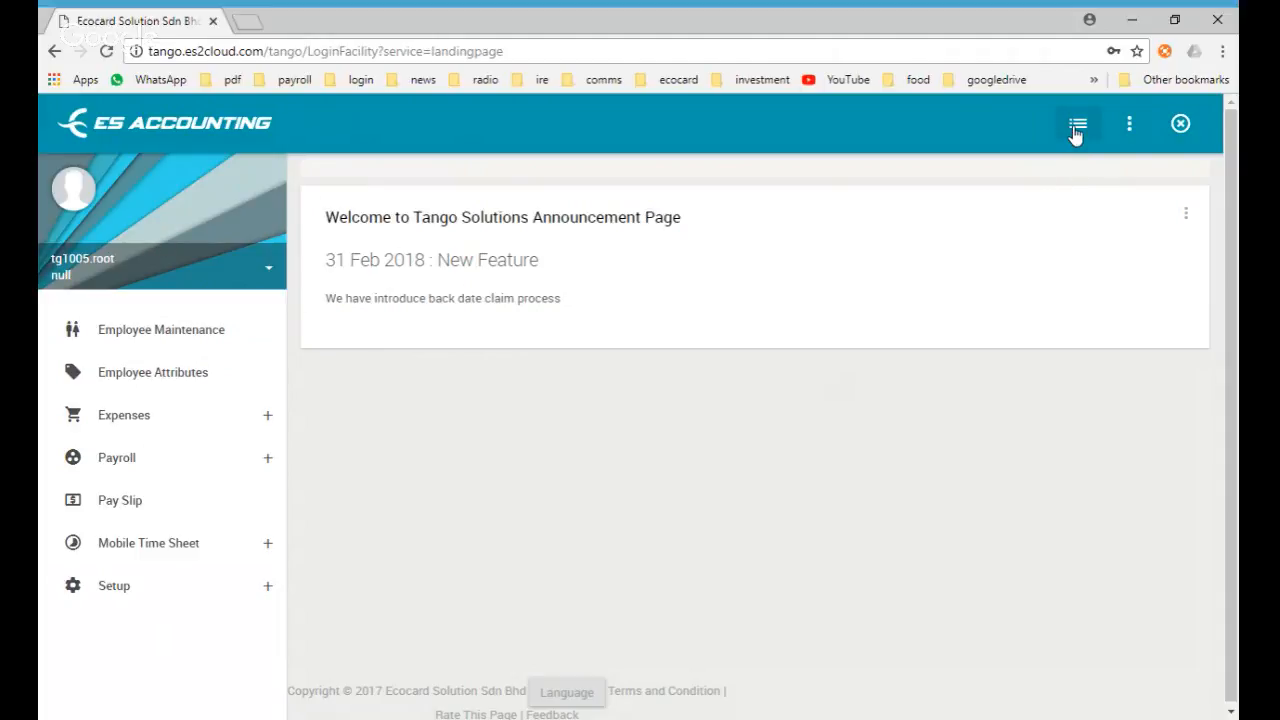
left_click(1077, 127)
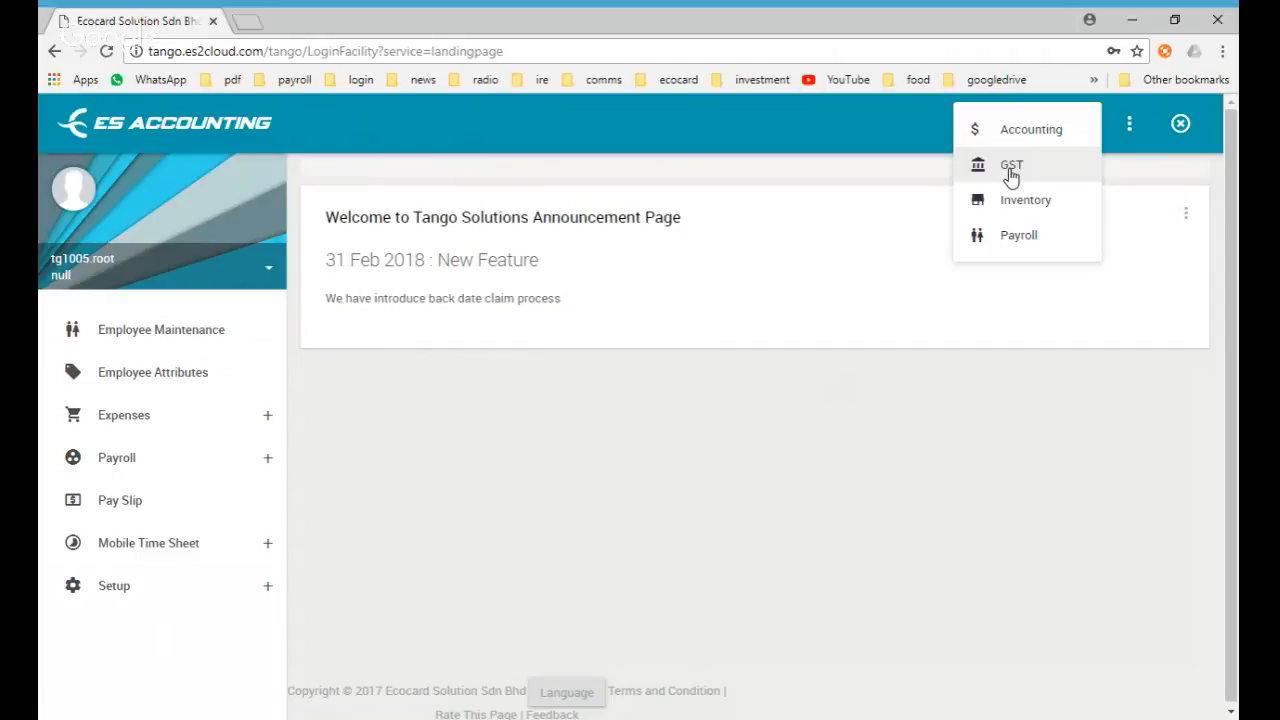
left_click(1009, 240)
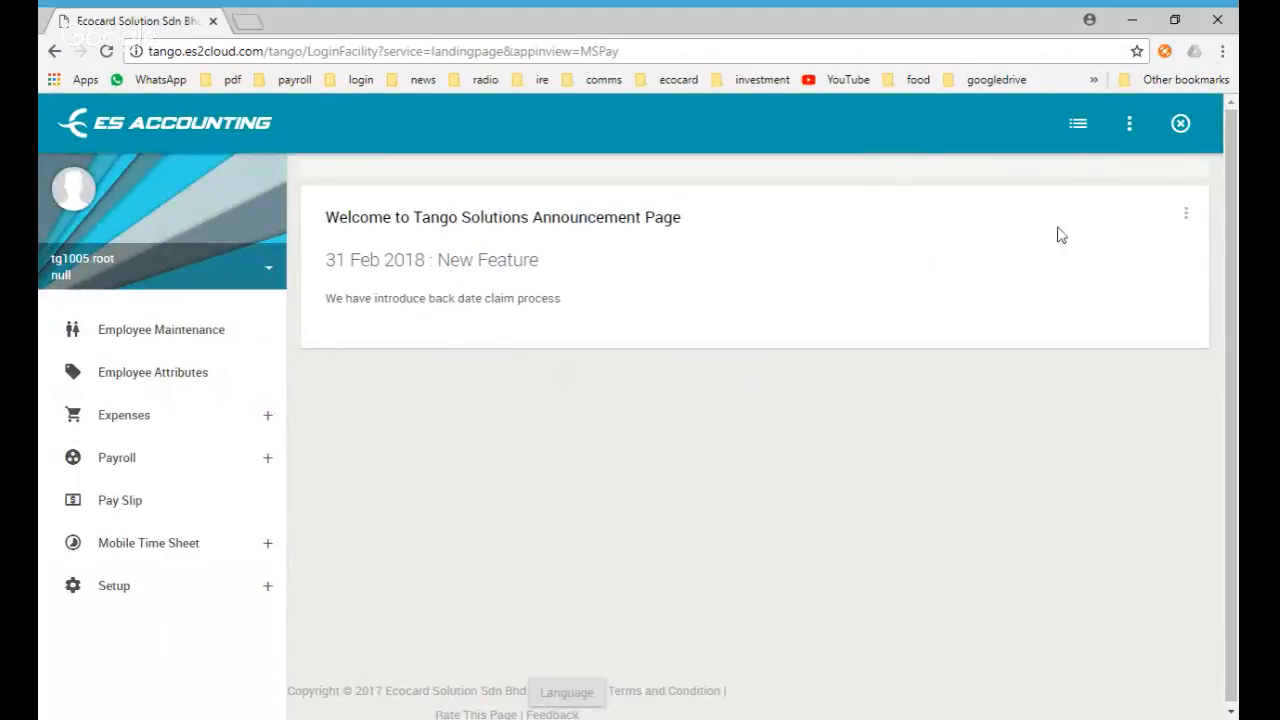
- Look at the available company options, Related Company Setup and Default Company, without choosing either
left_click(1130, 128)
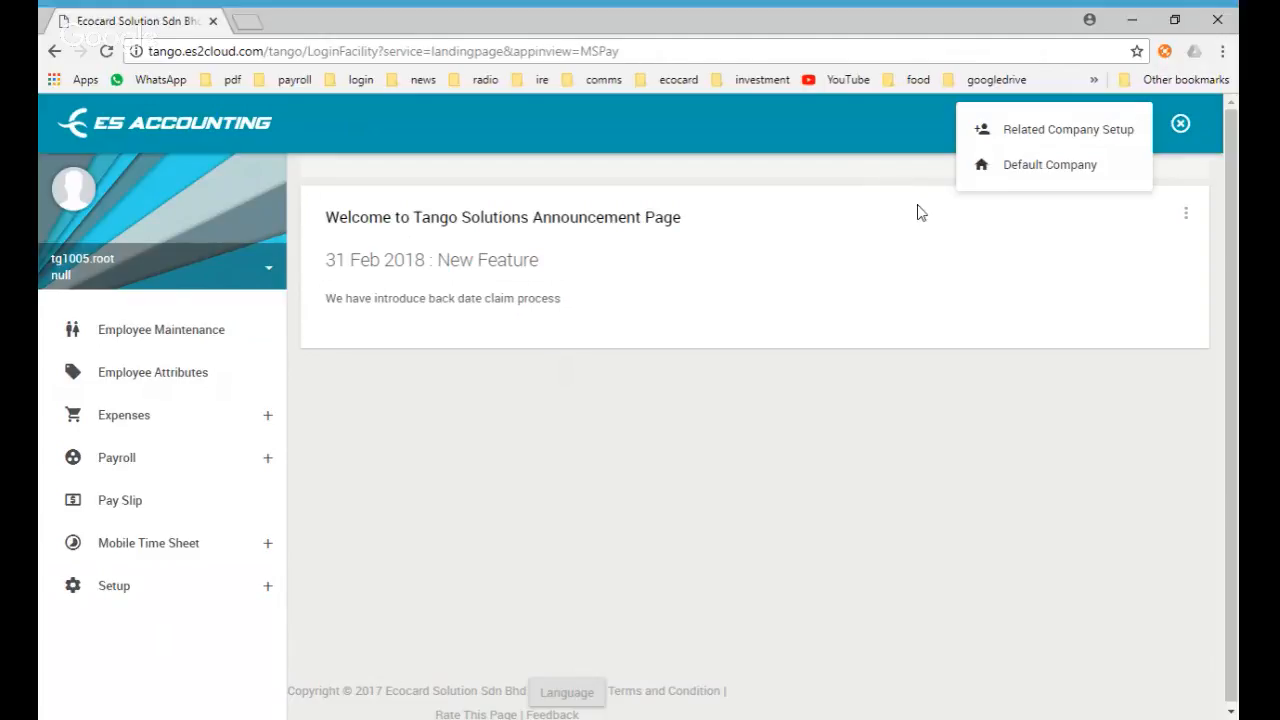
left_click(826, 205)
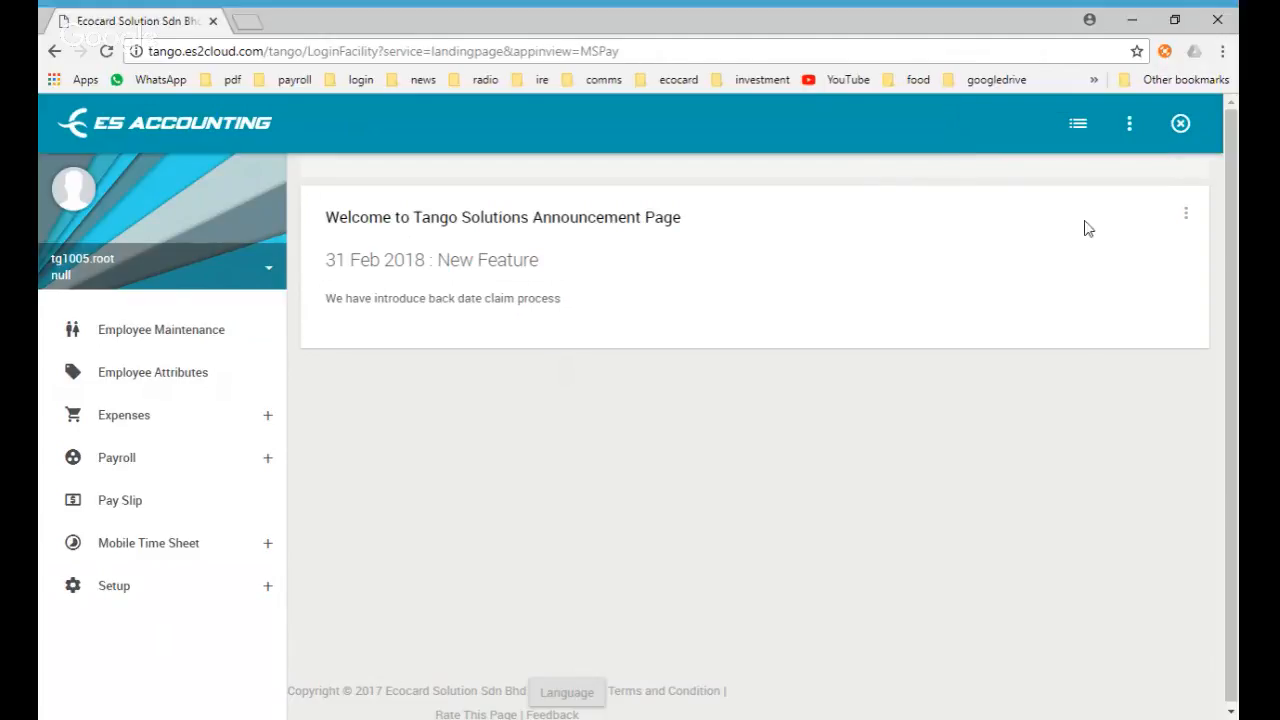
left_click(1130, 127)
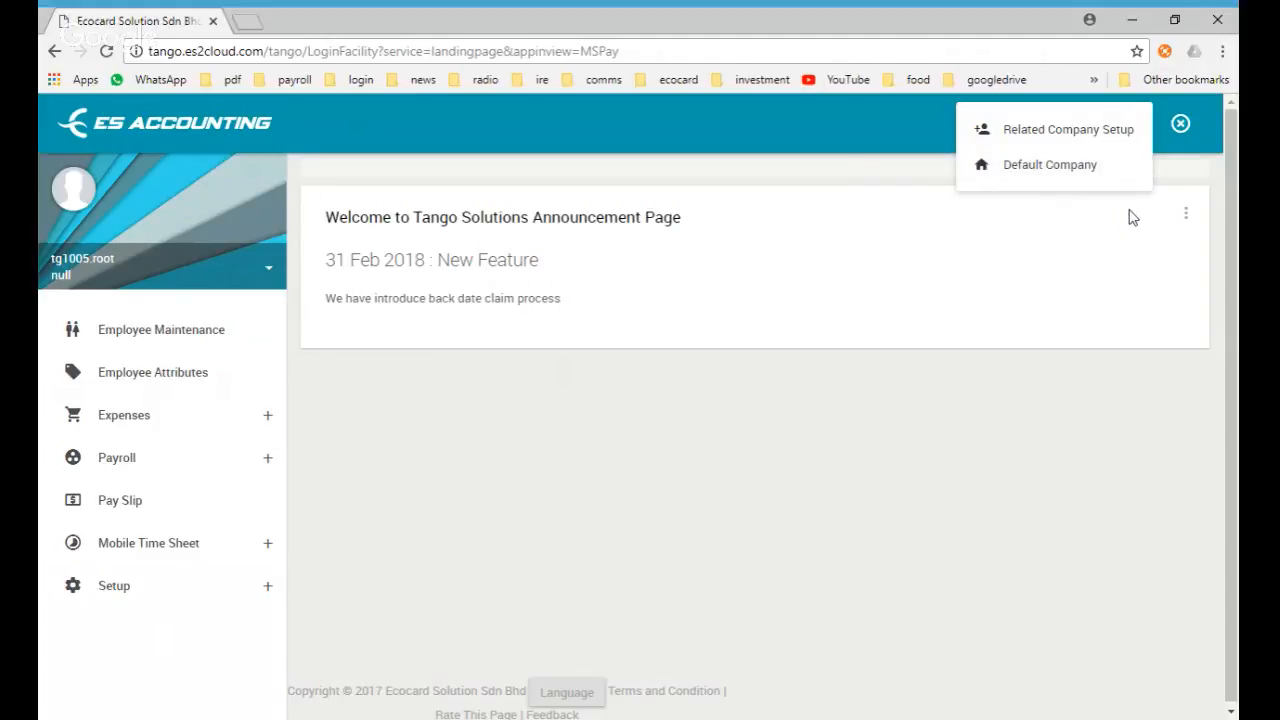
left_click(1192, 176)
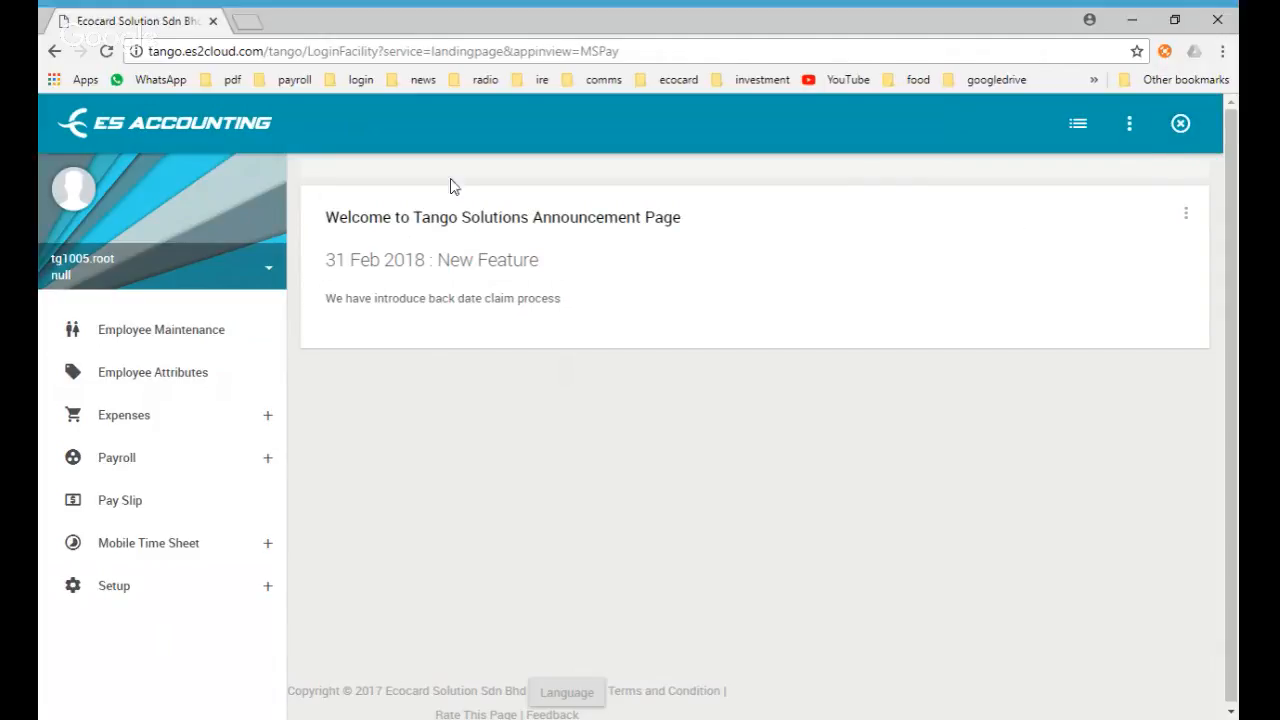
- Show the account options under the user profile and open Employee Maintenance
left_click(262, 270)
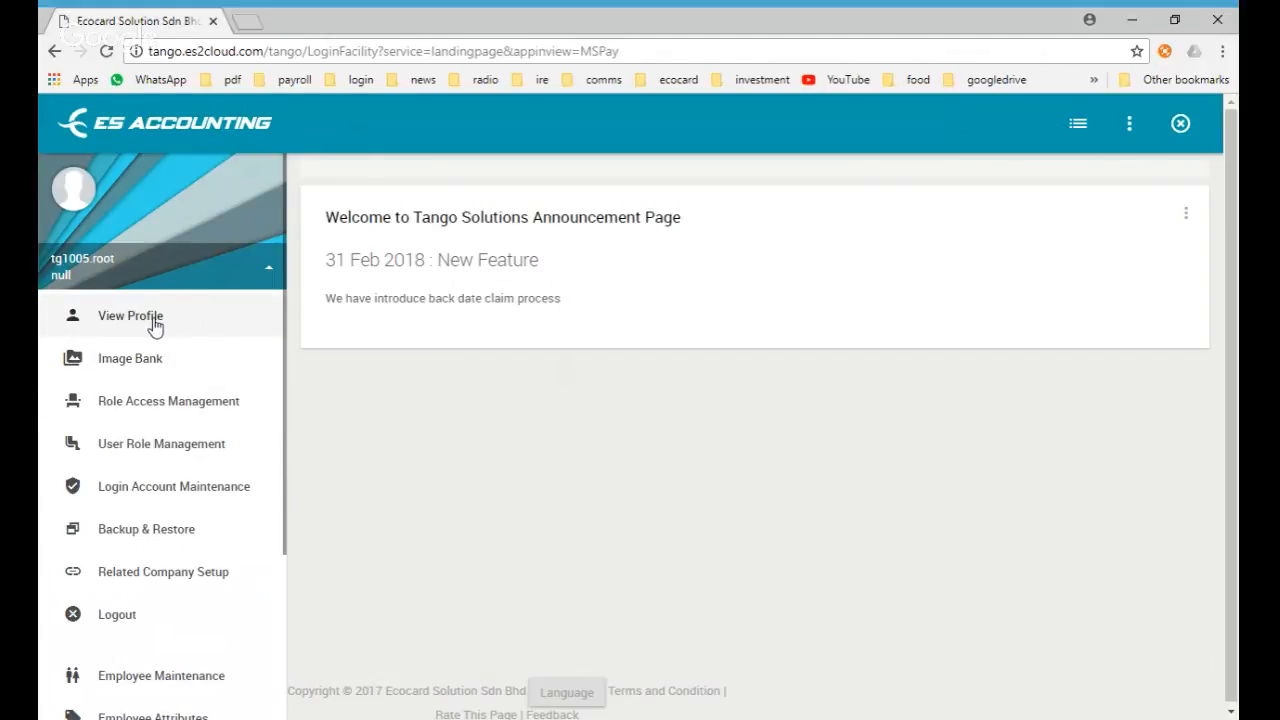
left_click(203, 273)
left_click(203, 273)
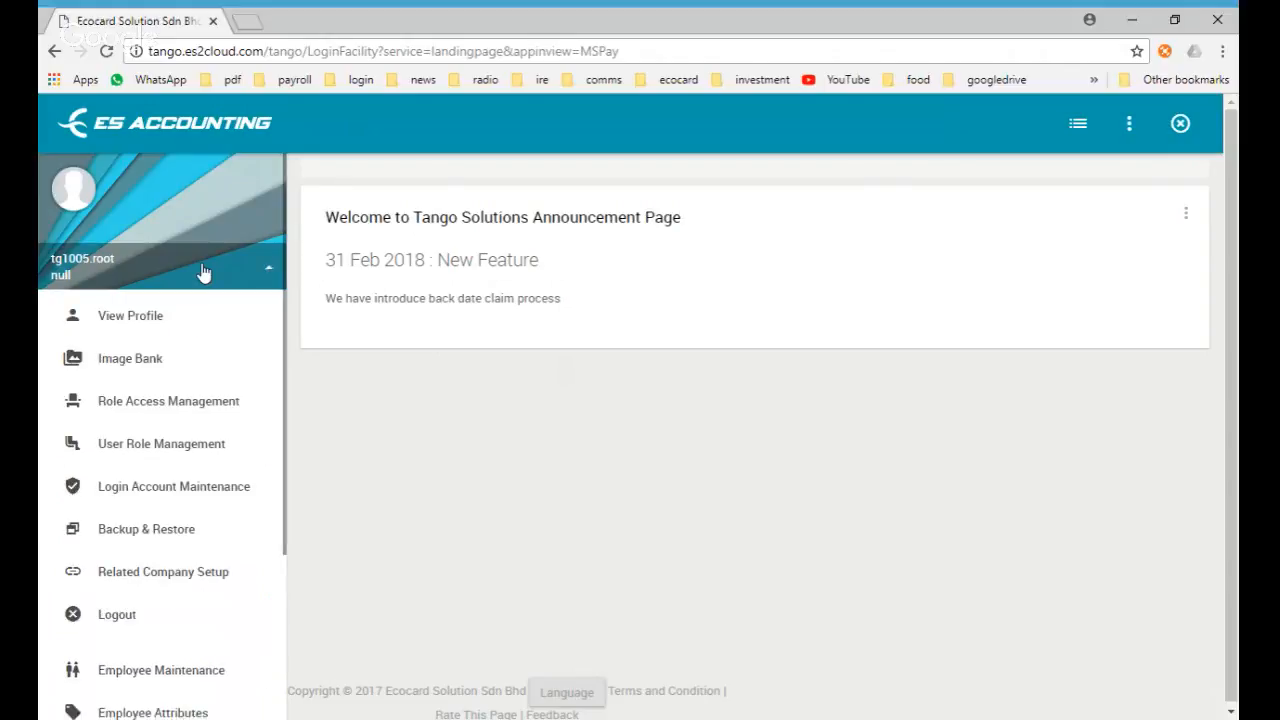
left_click(203, 273)
left_click(203, 273)
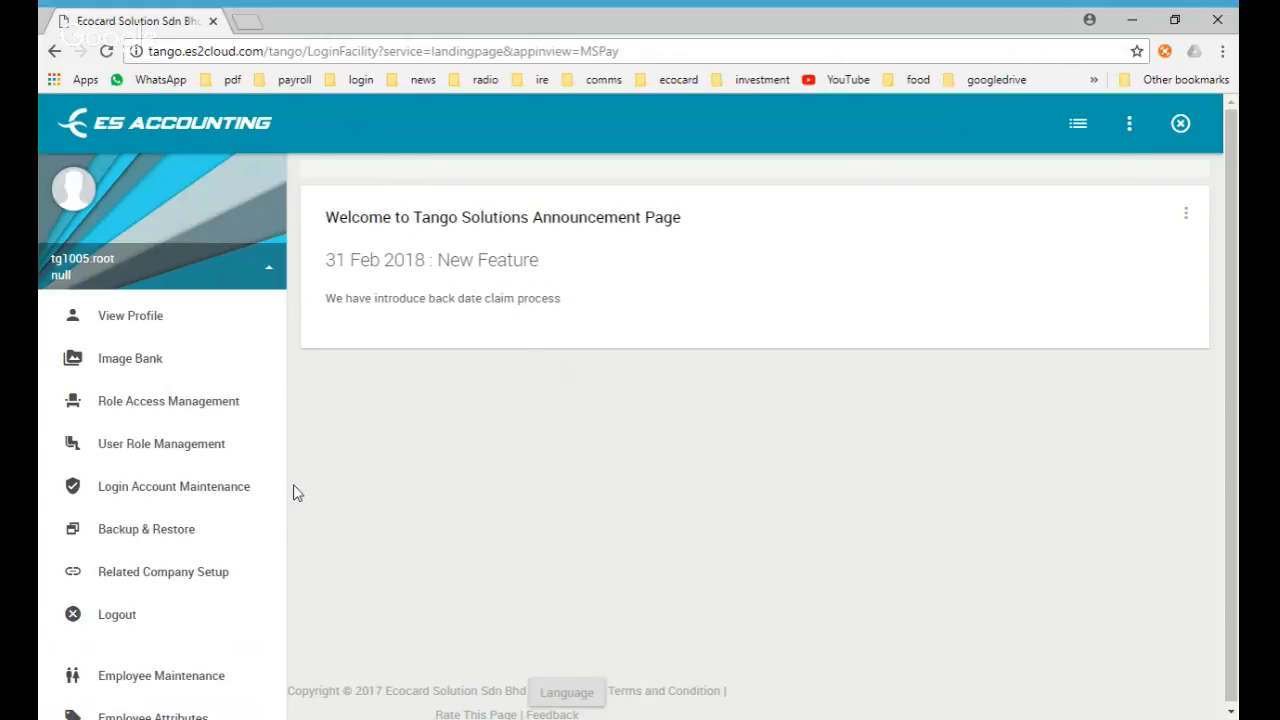
left_click(160, 676)
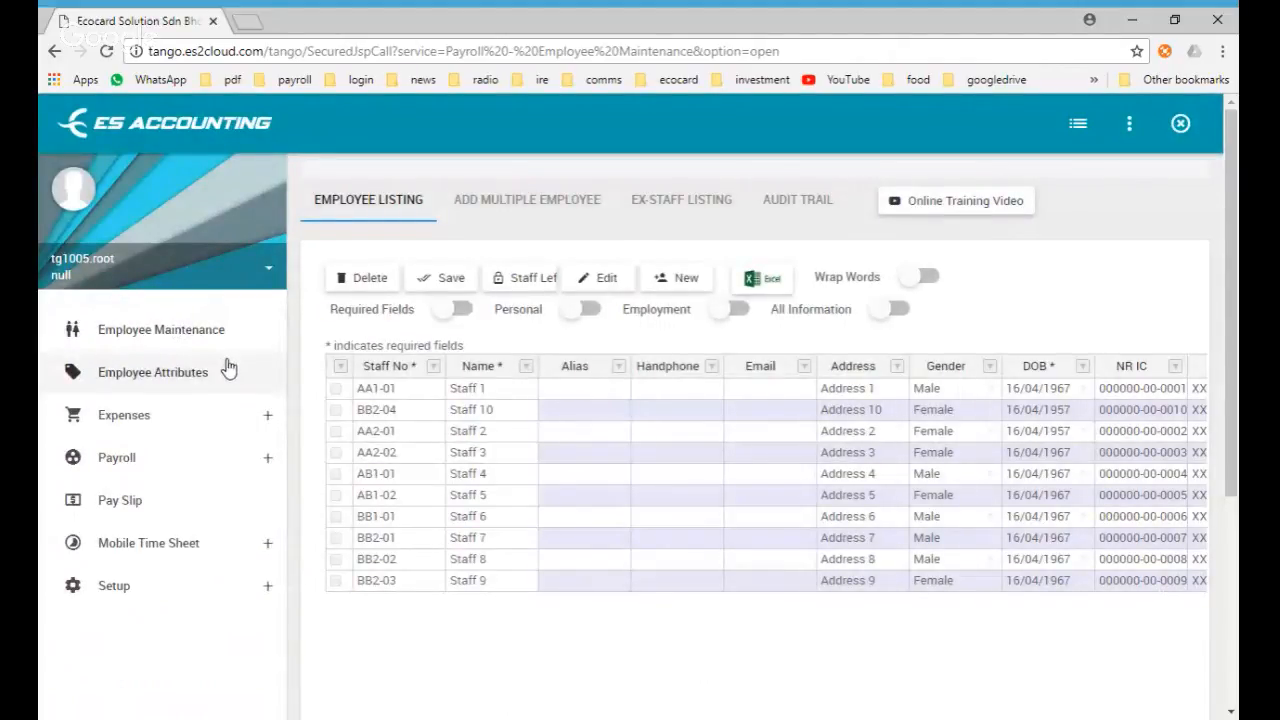
- Move the cell selection around the Staff No, Name and checkbox columns of the employee listing
left_click(435, 452)
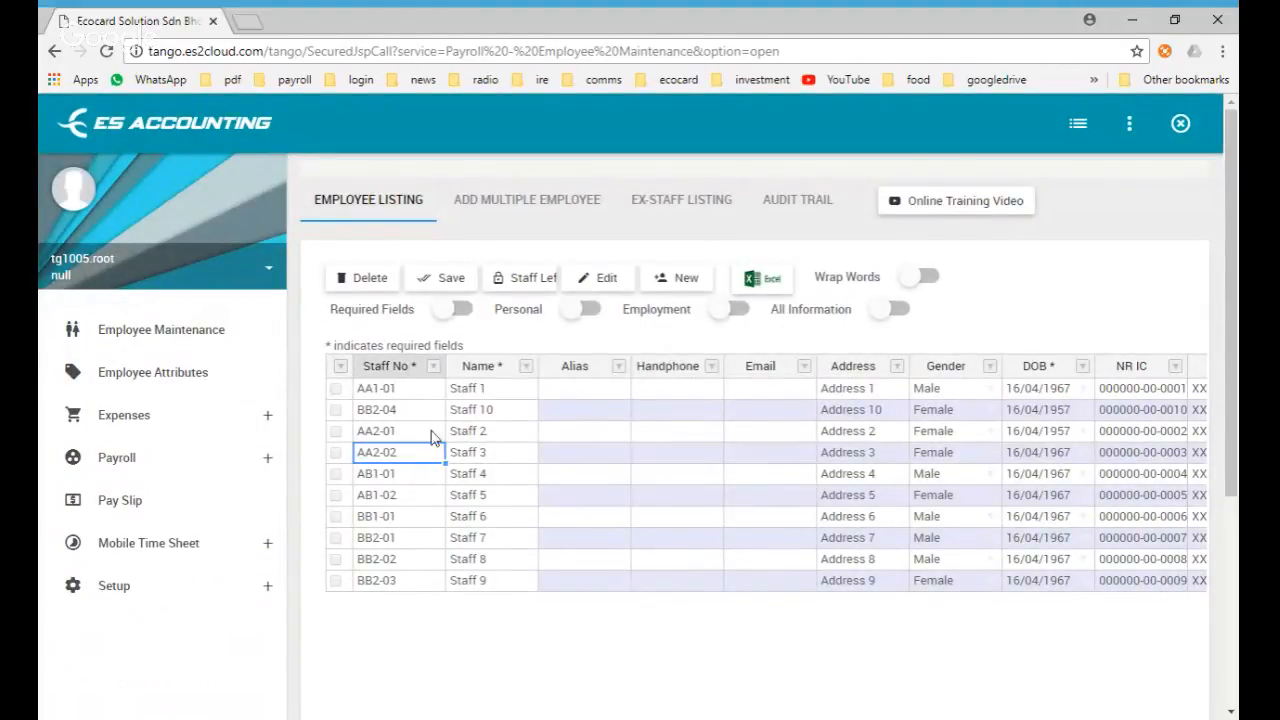
left_click(417, 413)
key("Right")
key("Right")
key("Left")
key("Down")
key("Down")
key("Down")
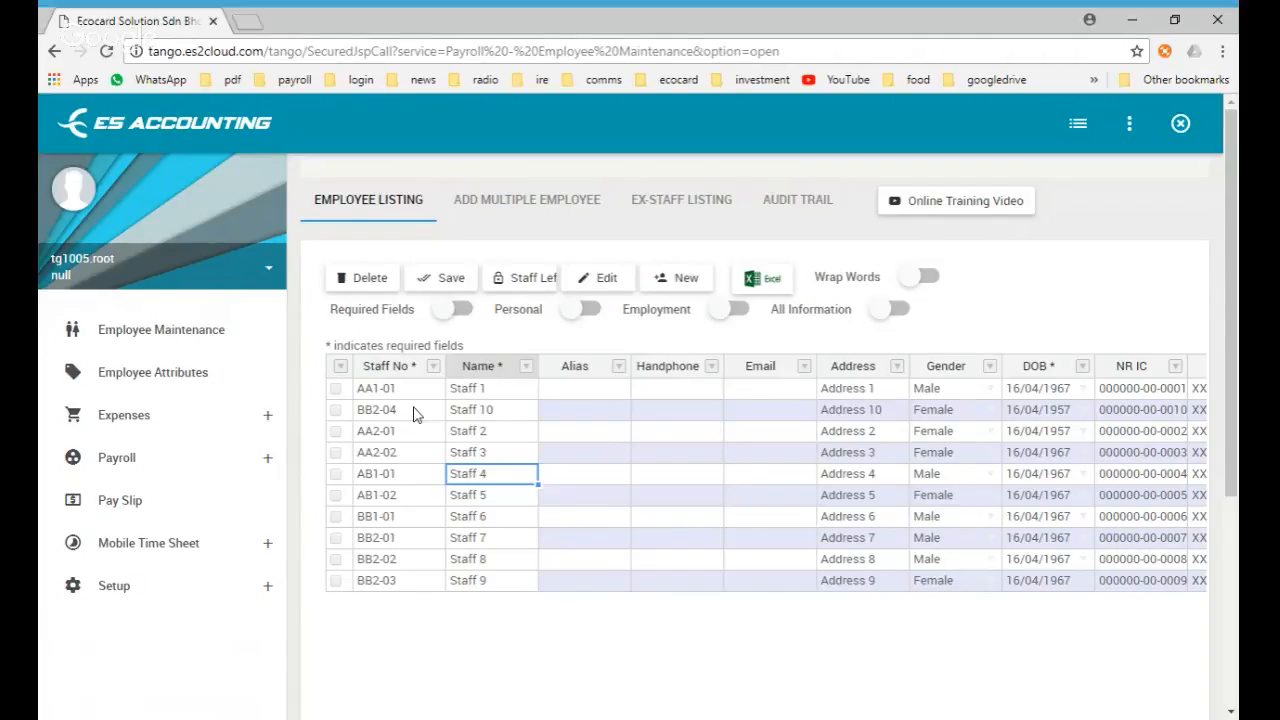
key("Up")
key("Up")
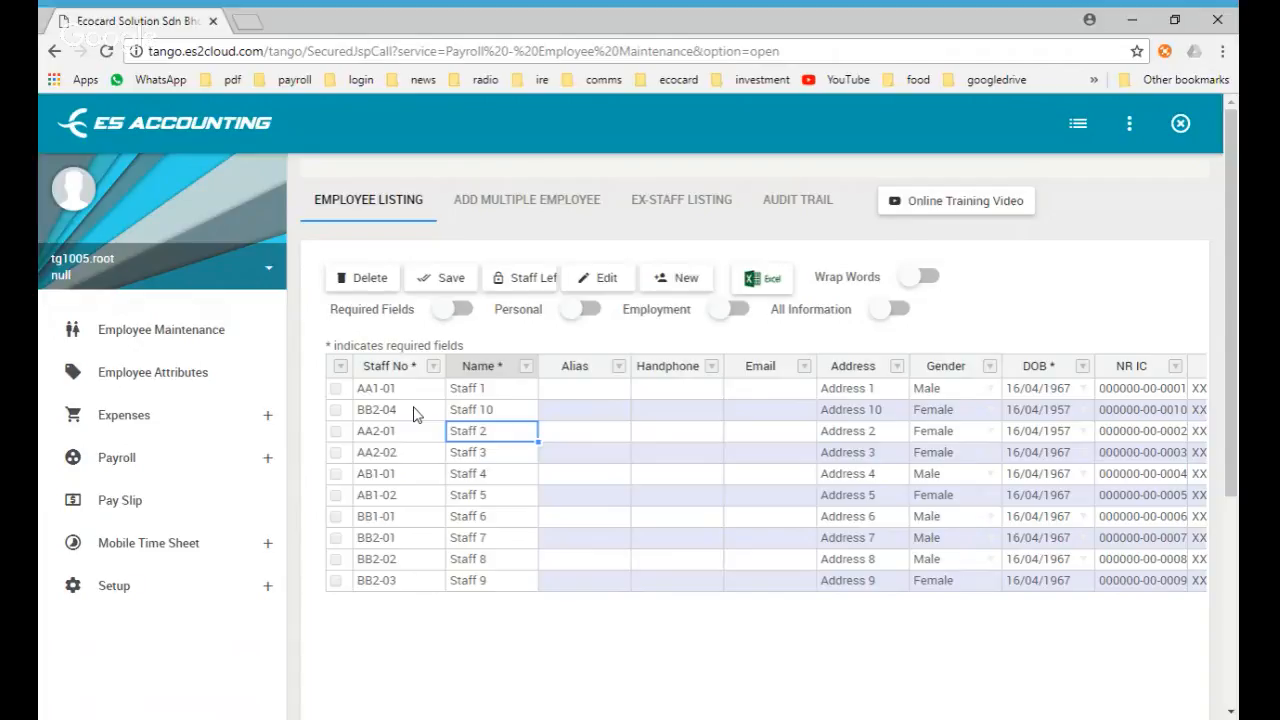
key("Up")
key("Up")
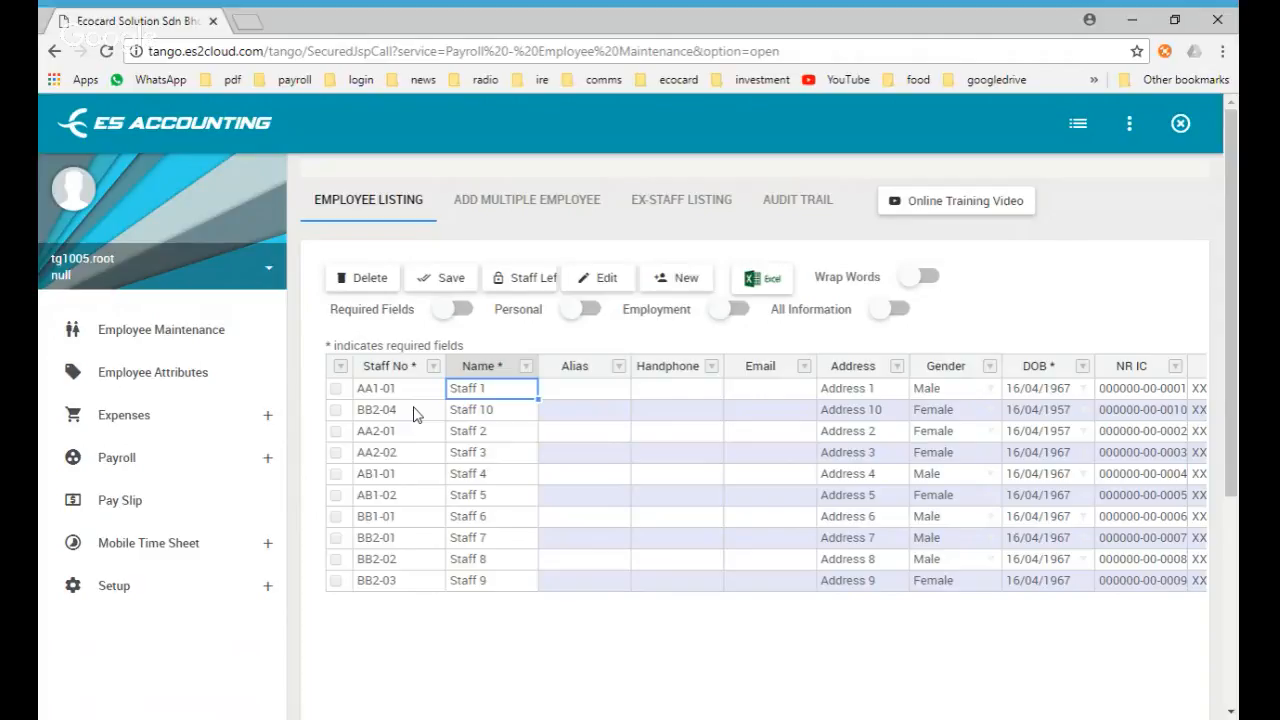
key("Down")
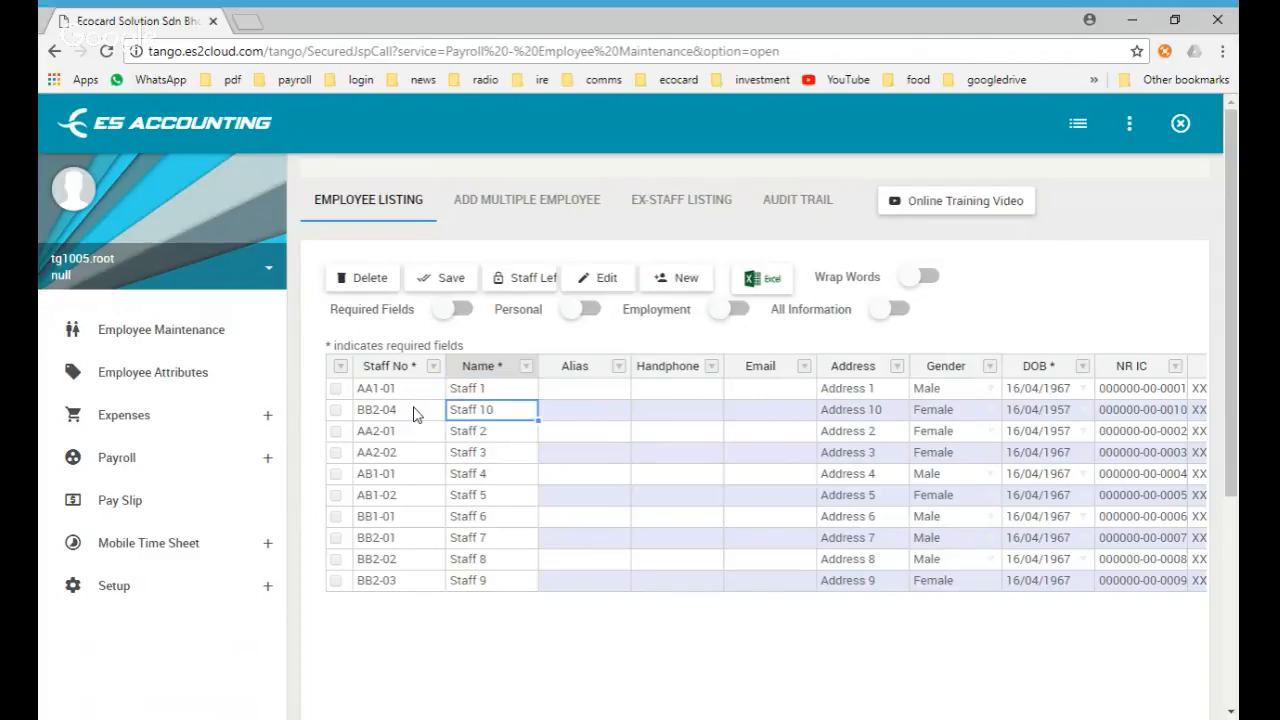
left_click(400, 420)
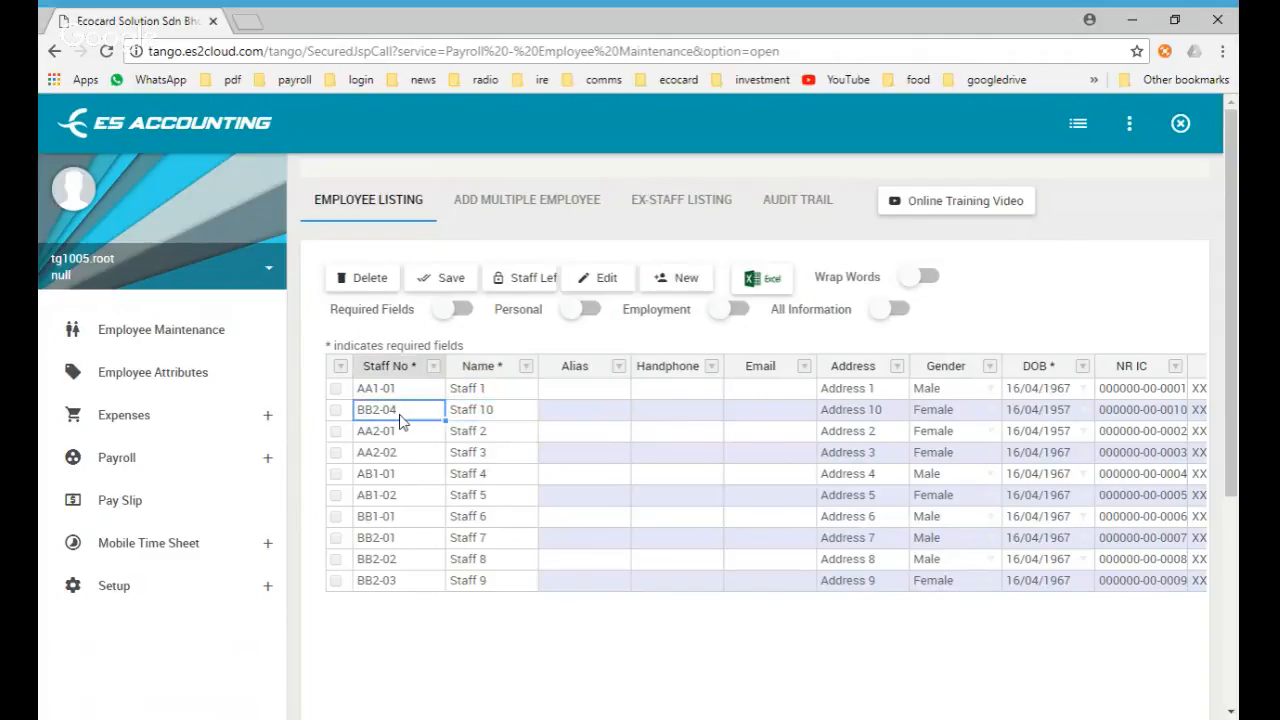
key("Right")
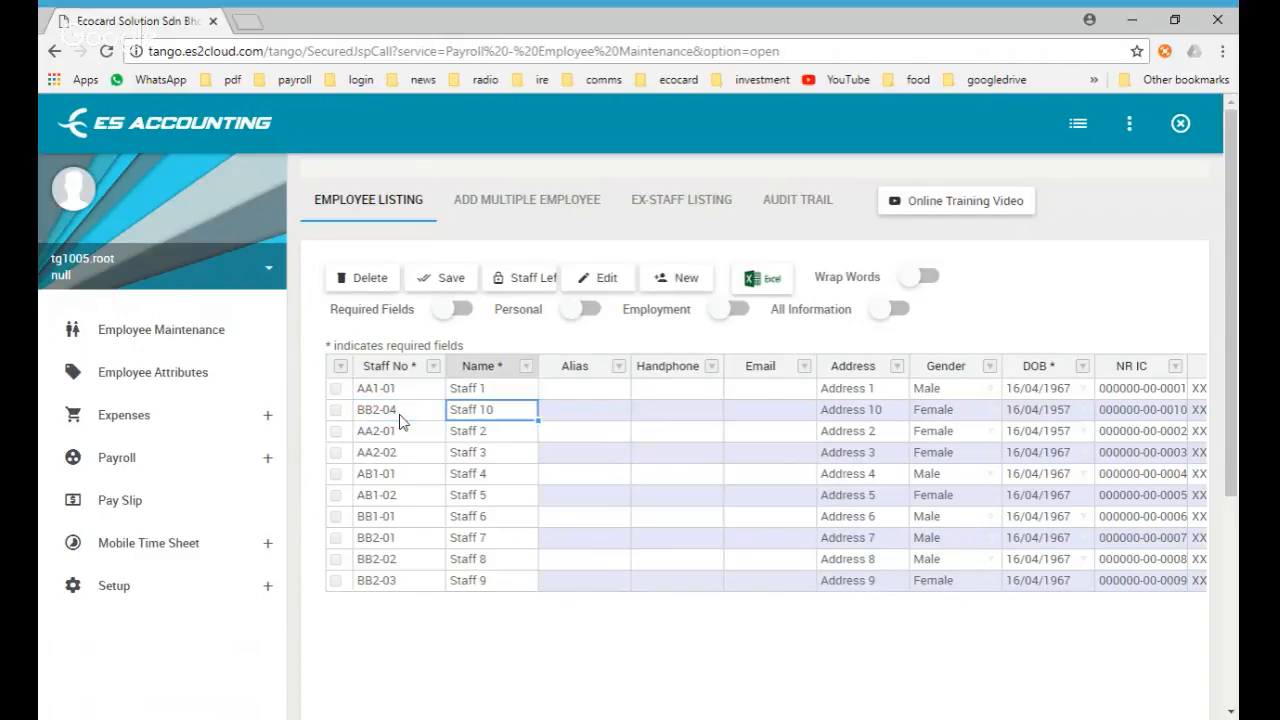
key("Left")
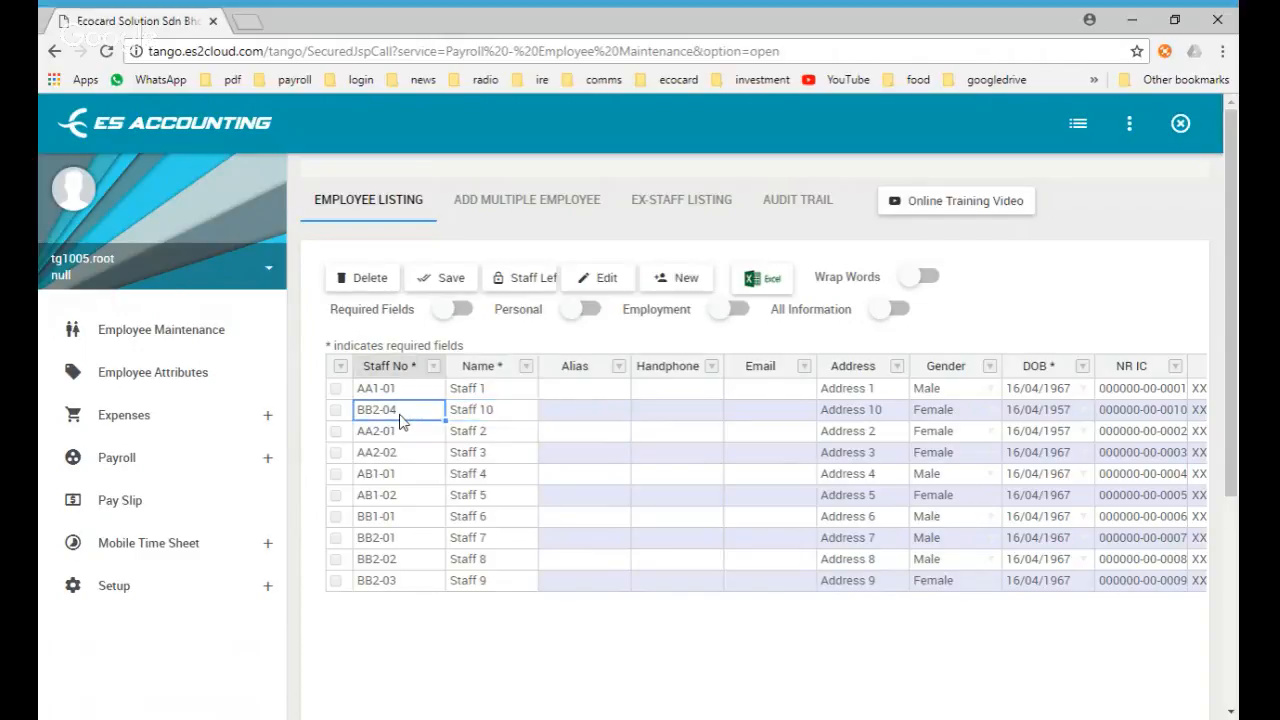
key("Right")
key("Left")
key("Right")
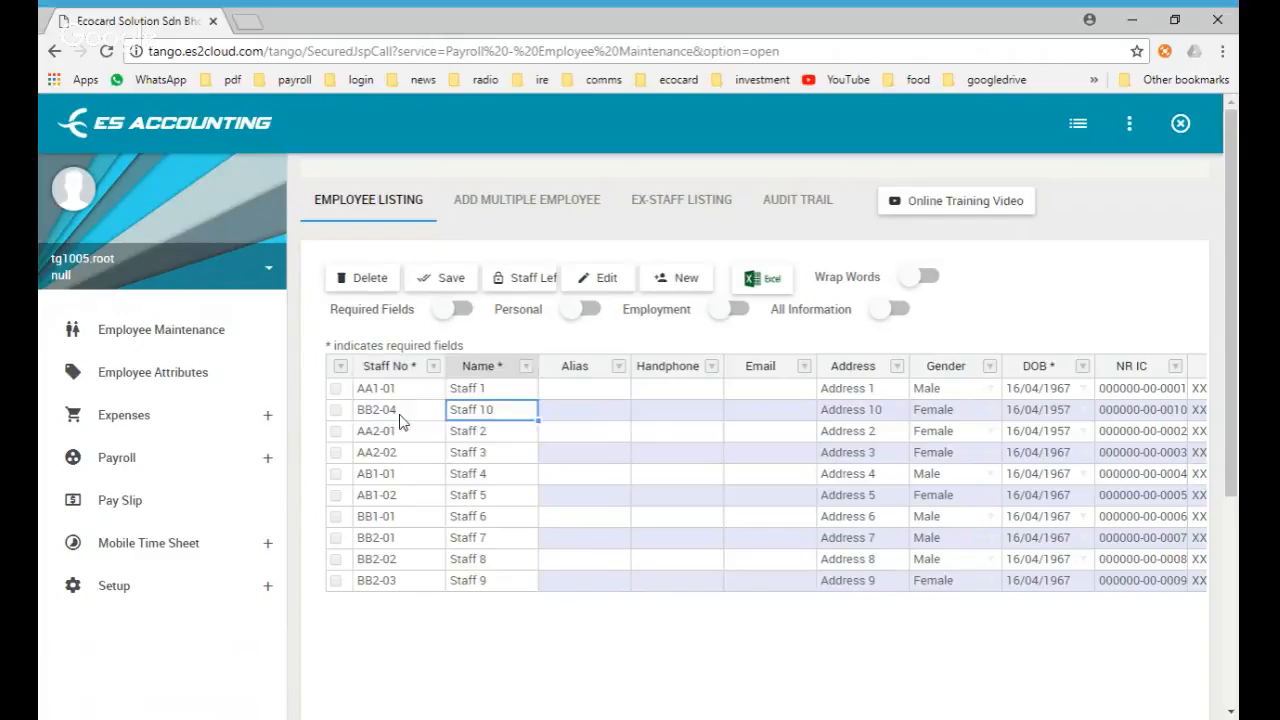
key("Left")
key("Left")
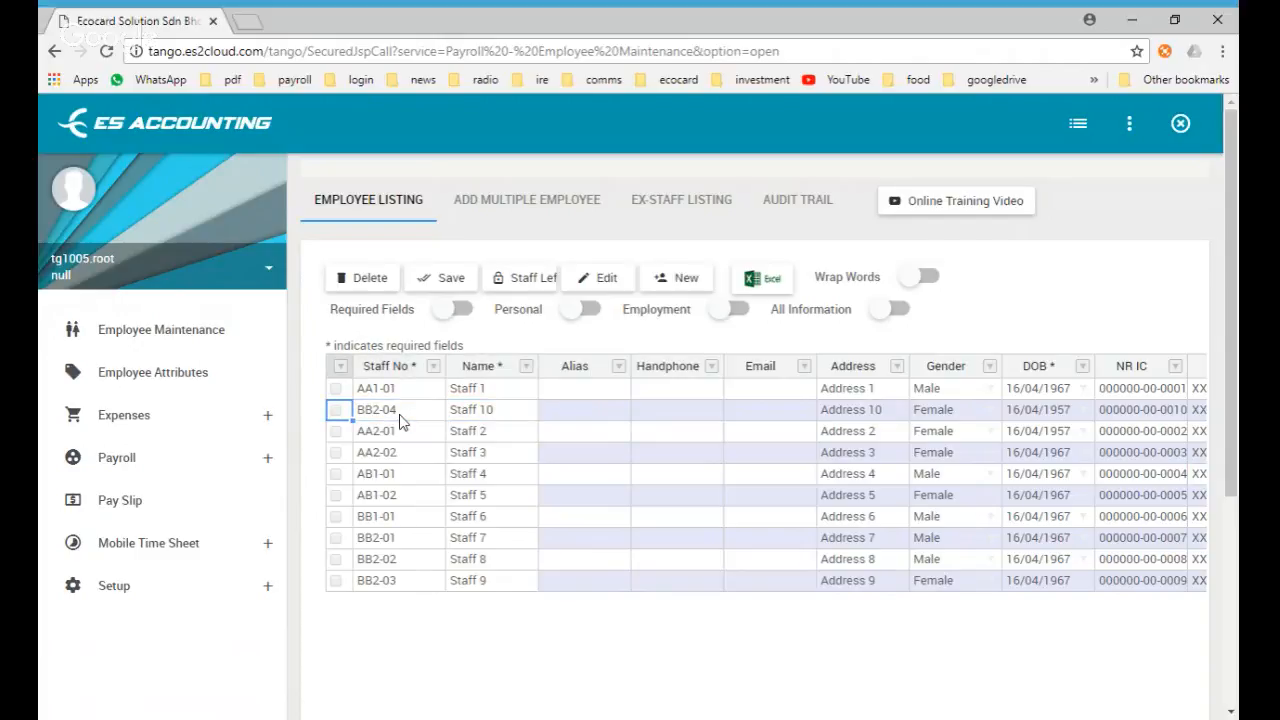
- Tick and clear the row checkboxes of Staff 10 and Staff 2 in the employee listing
key("Down")
key("space")
key("Up")
key("space")
key("Down")
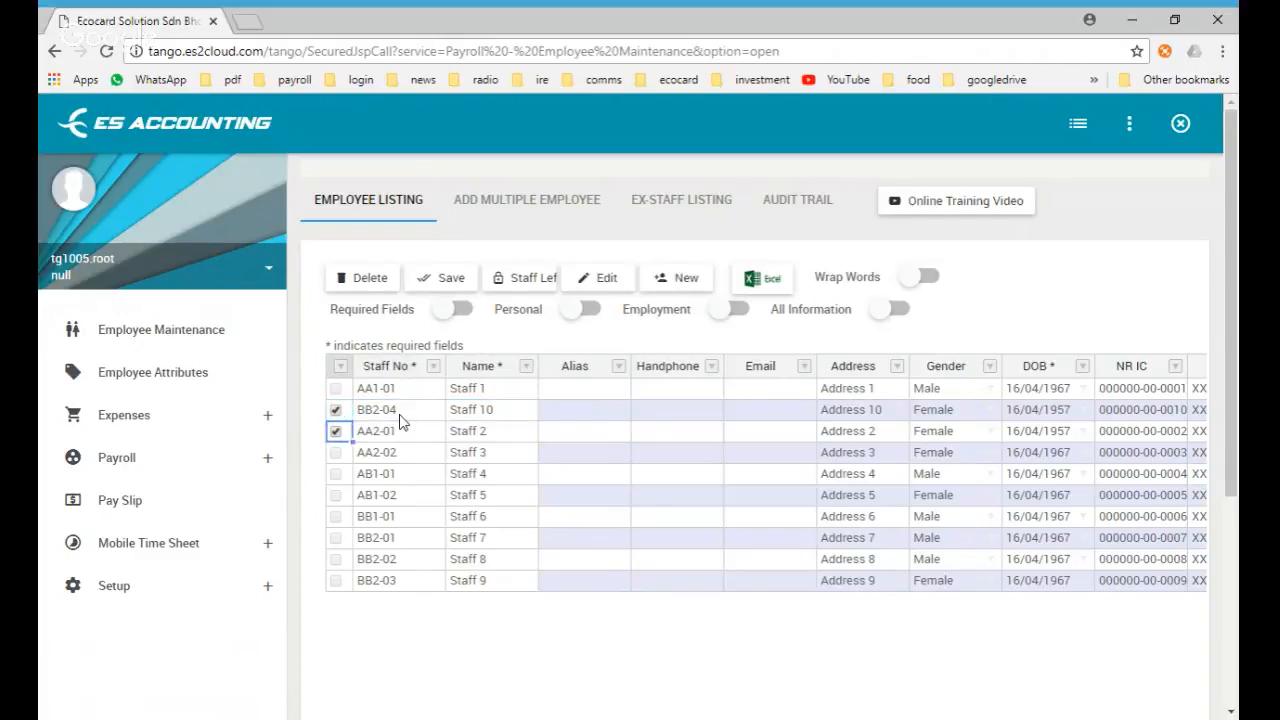
key("Up")
key("Right")
key("Right")
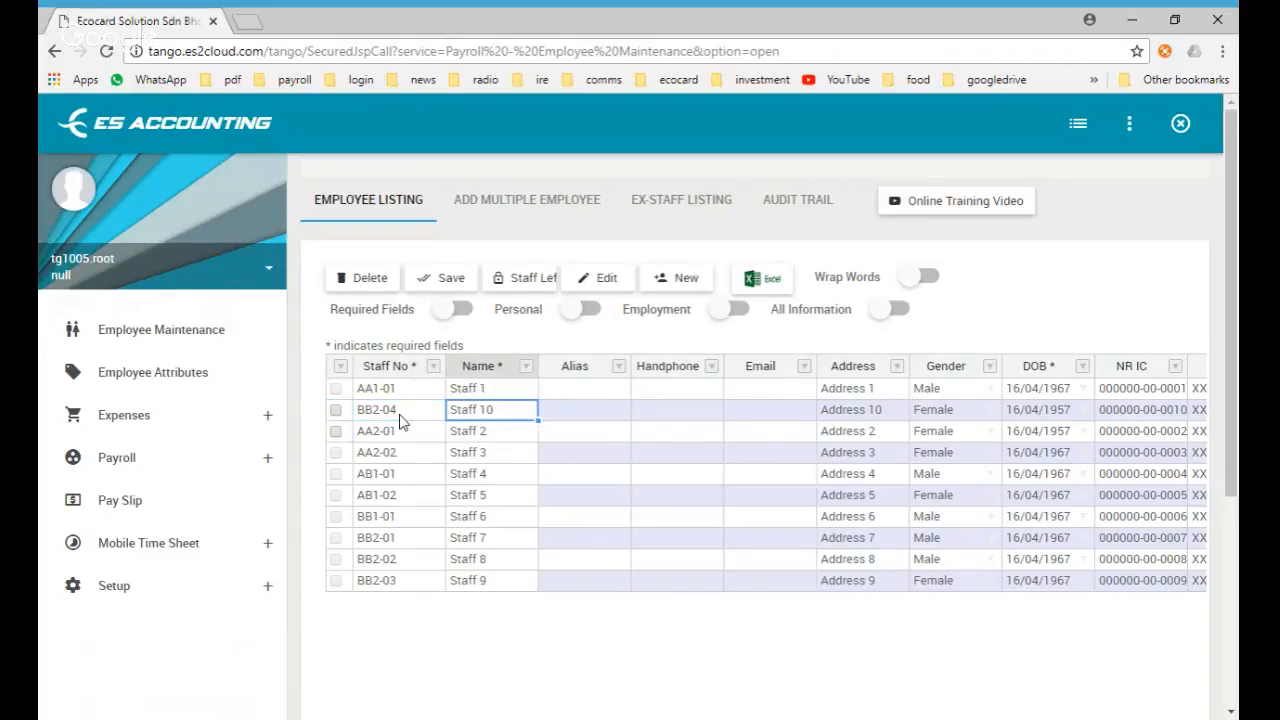
key("Left")
key("Right")
key("Left")
key("Left")
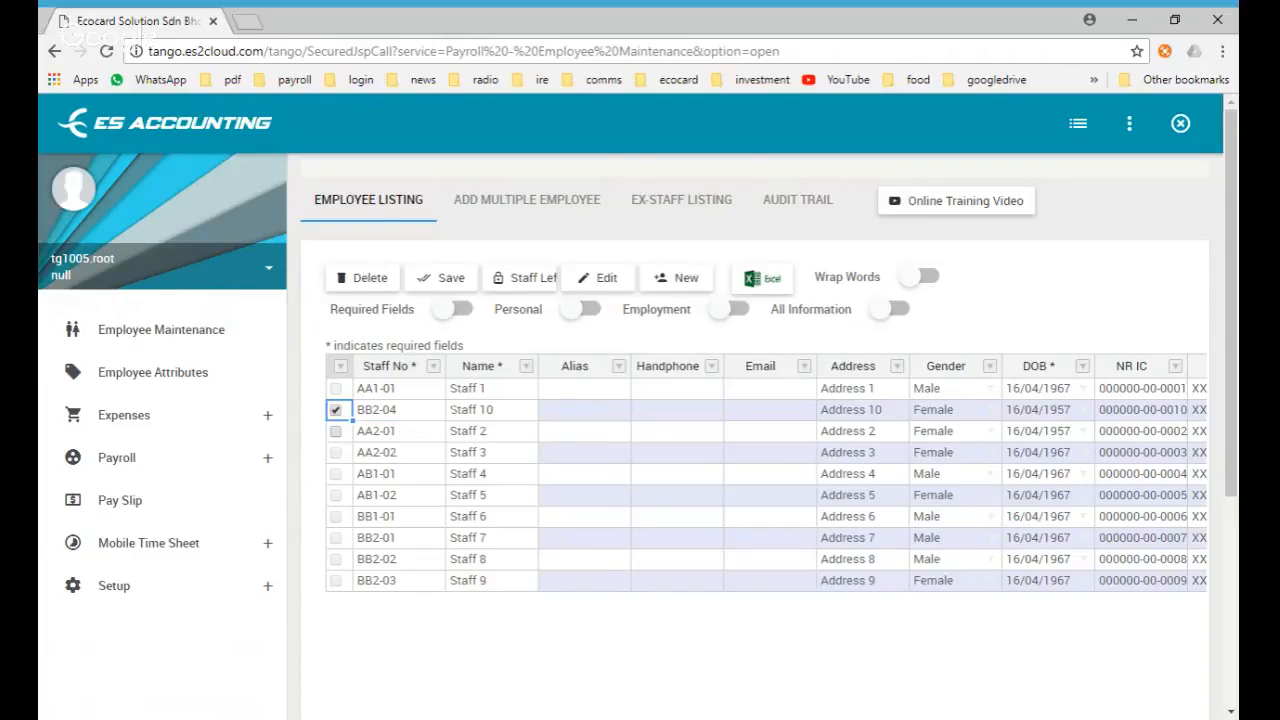
key("Right")
key("Right")
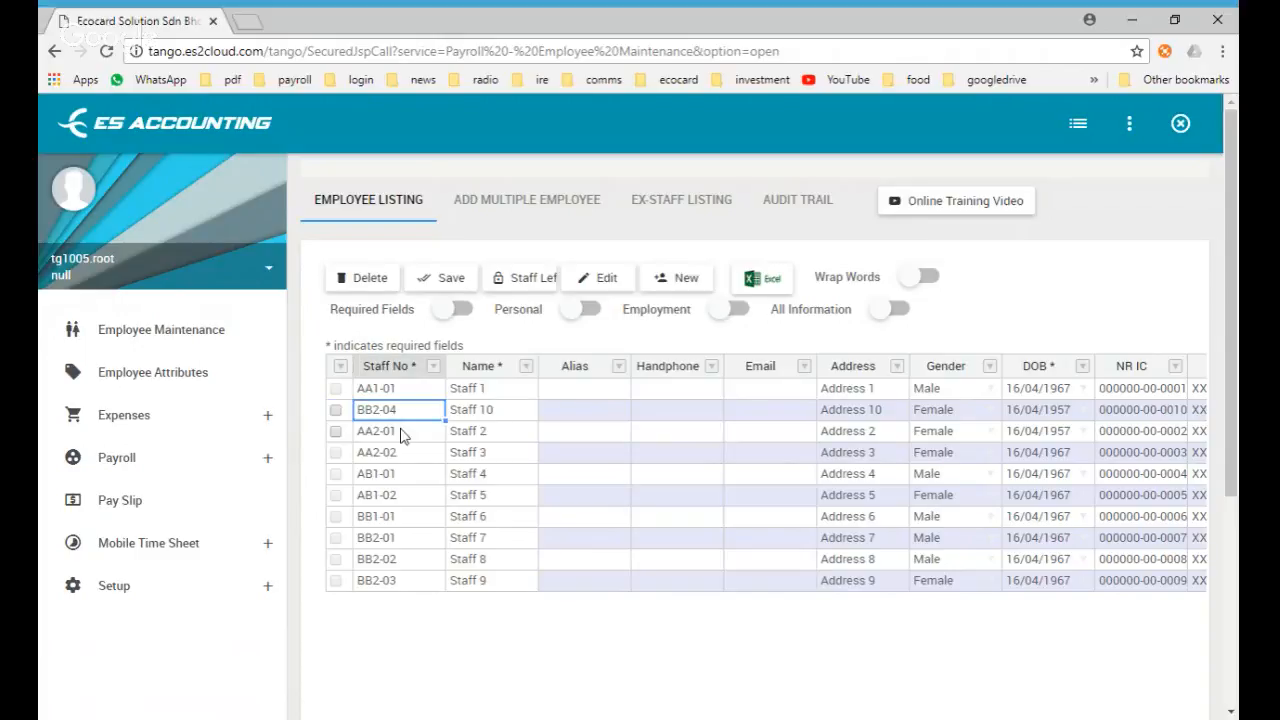
- Replace the name Staff 10 with "asfdasdf" in the employee listing, and reload the page to discard the edit
type("asfdasdf")
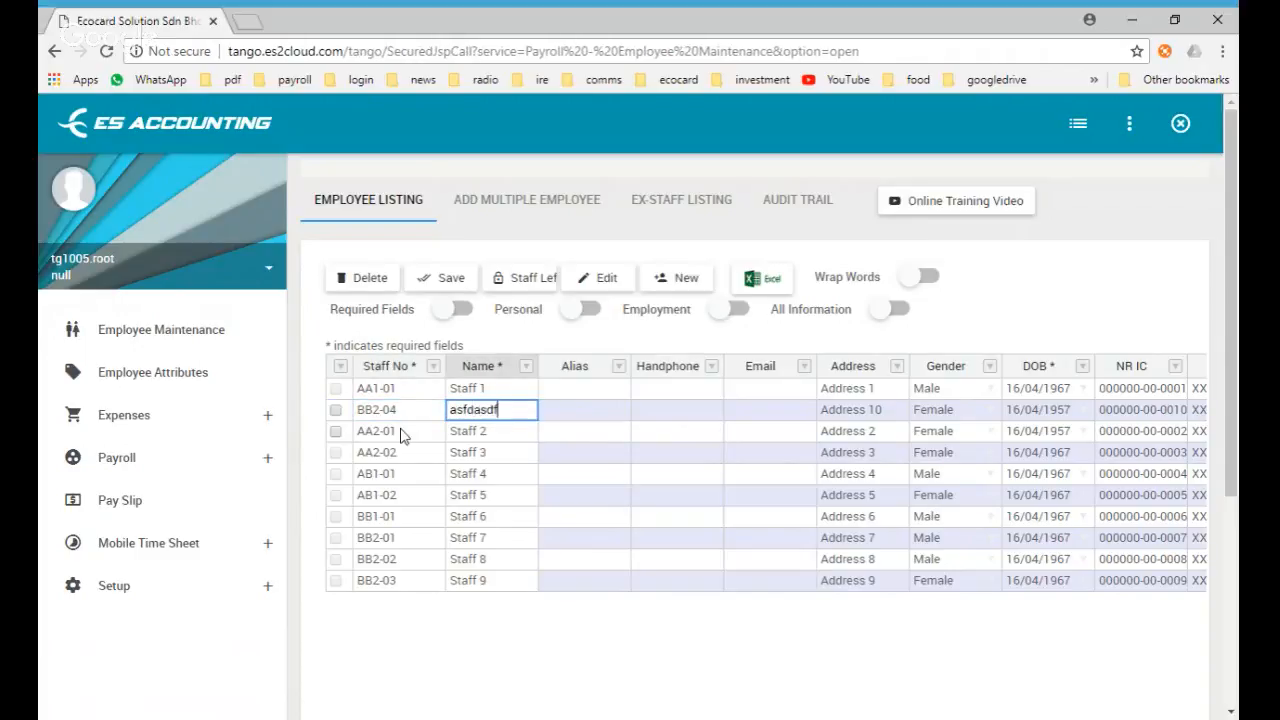
key("Right")
key("Left")
left_click(403, 436)
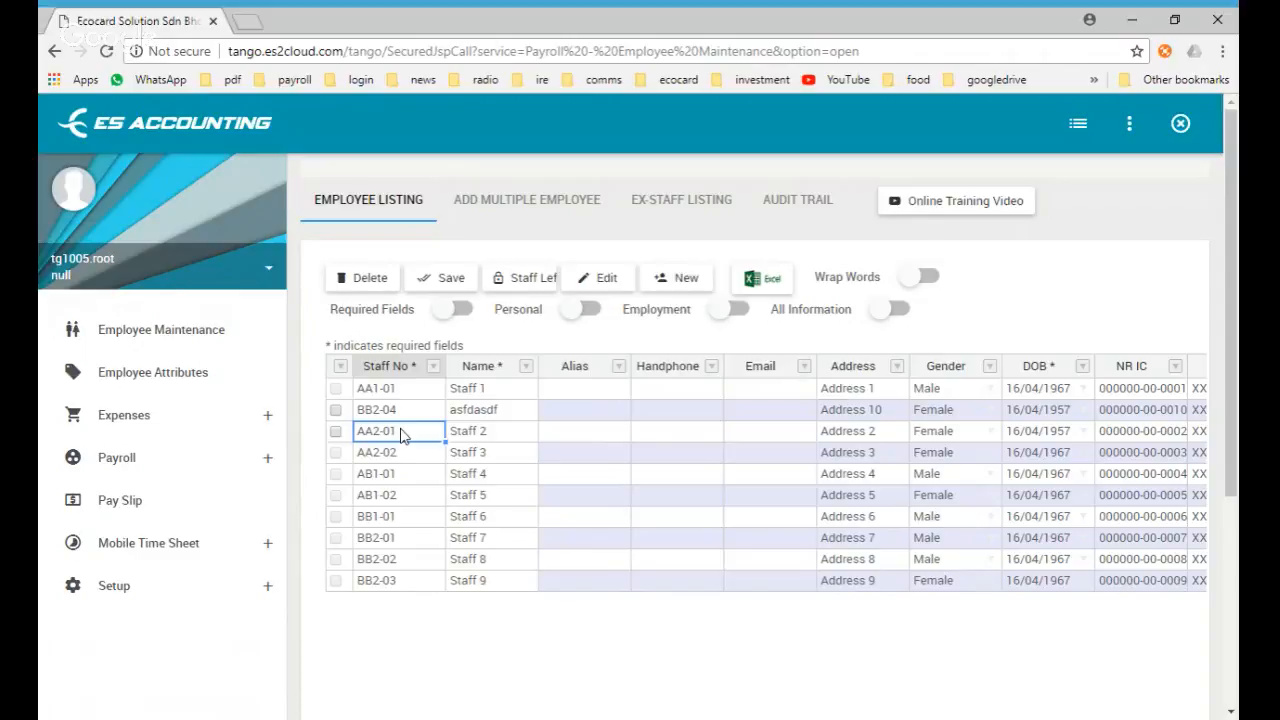
key("Up")
key("Down")
key("Right")
key("Up")
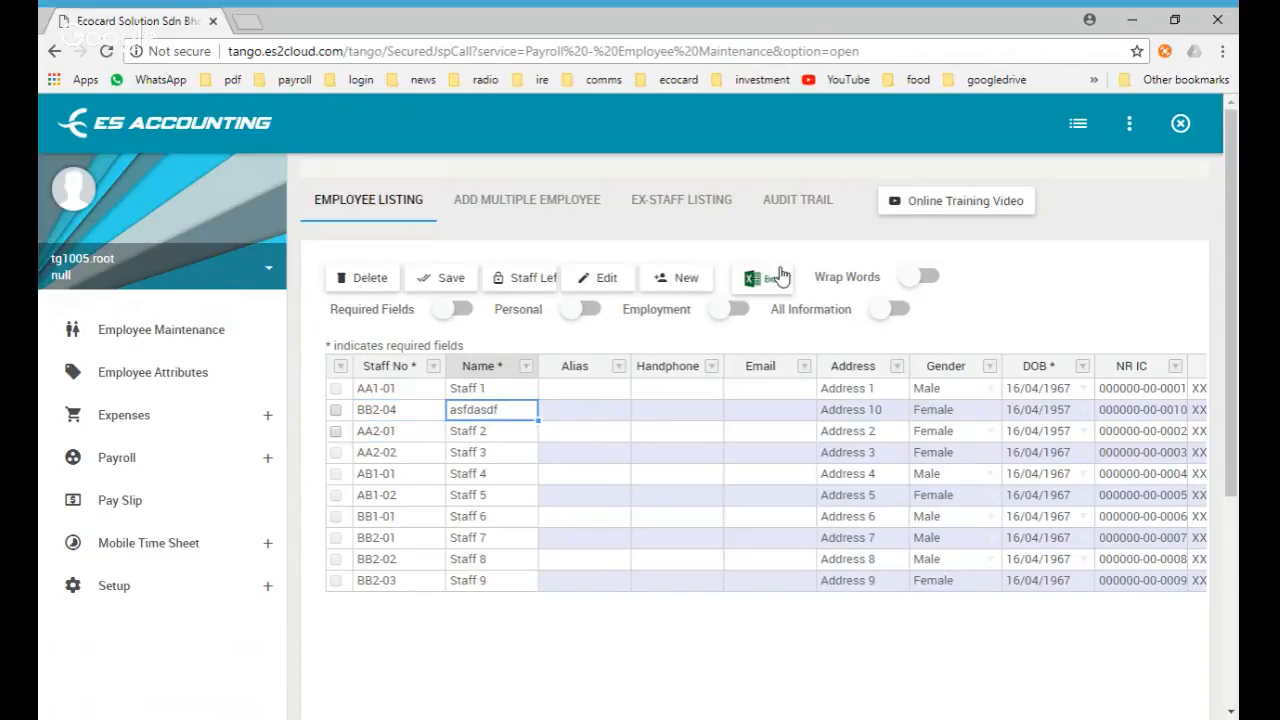
left_click(1073, 245)
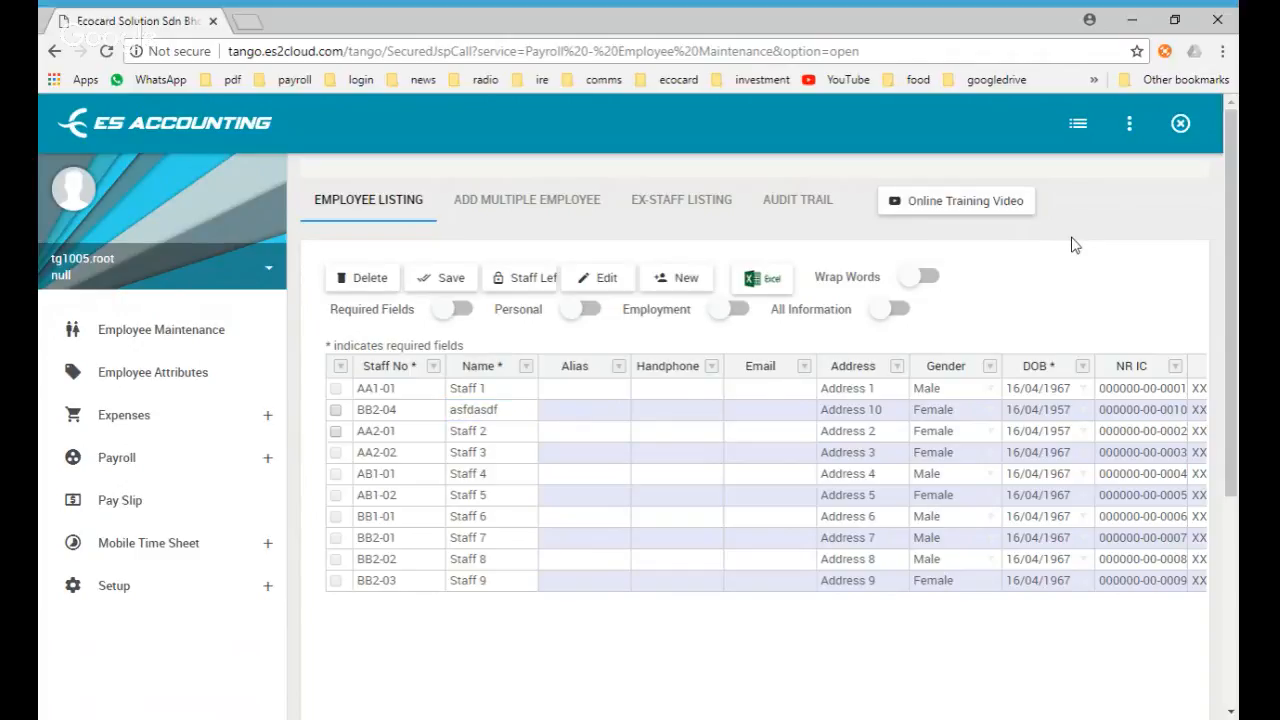
key("F5")
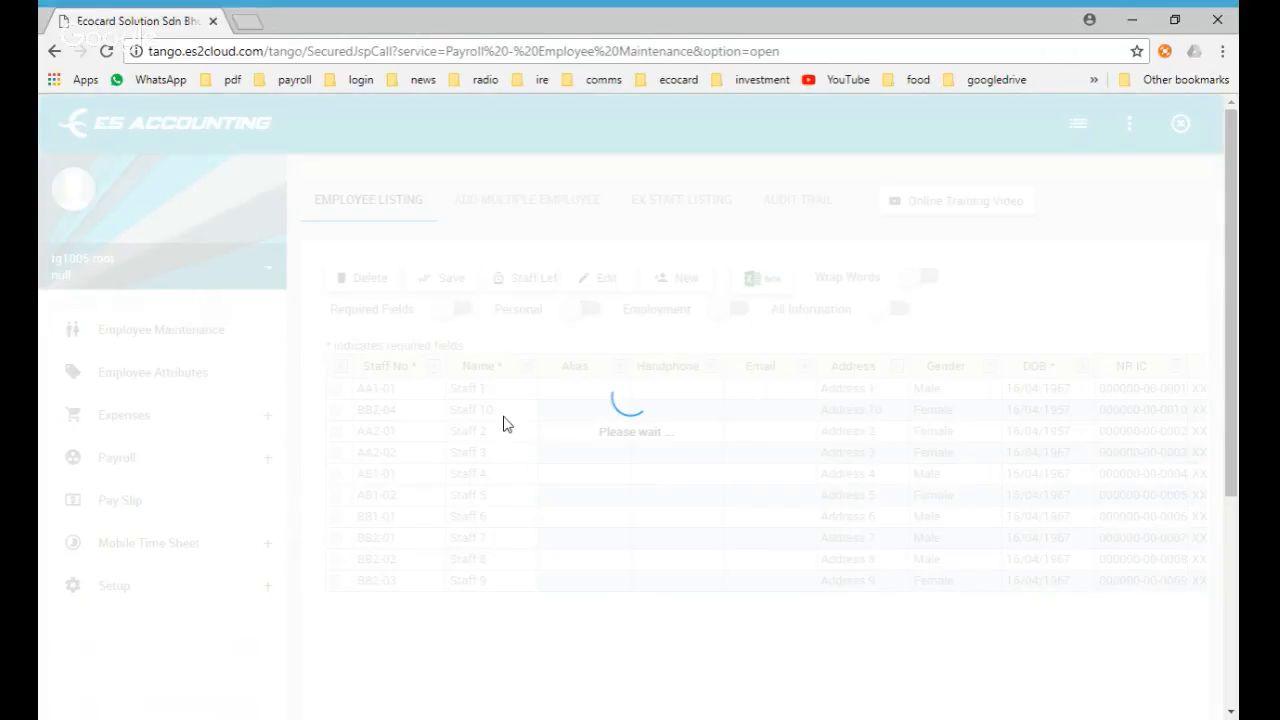
- Tick the Staff 10 row and append "asdfasd" to its name in the employee listing
left_click(503, 415)
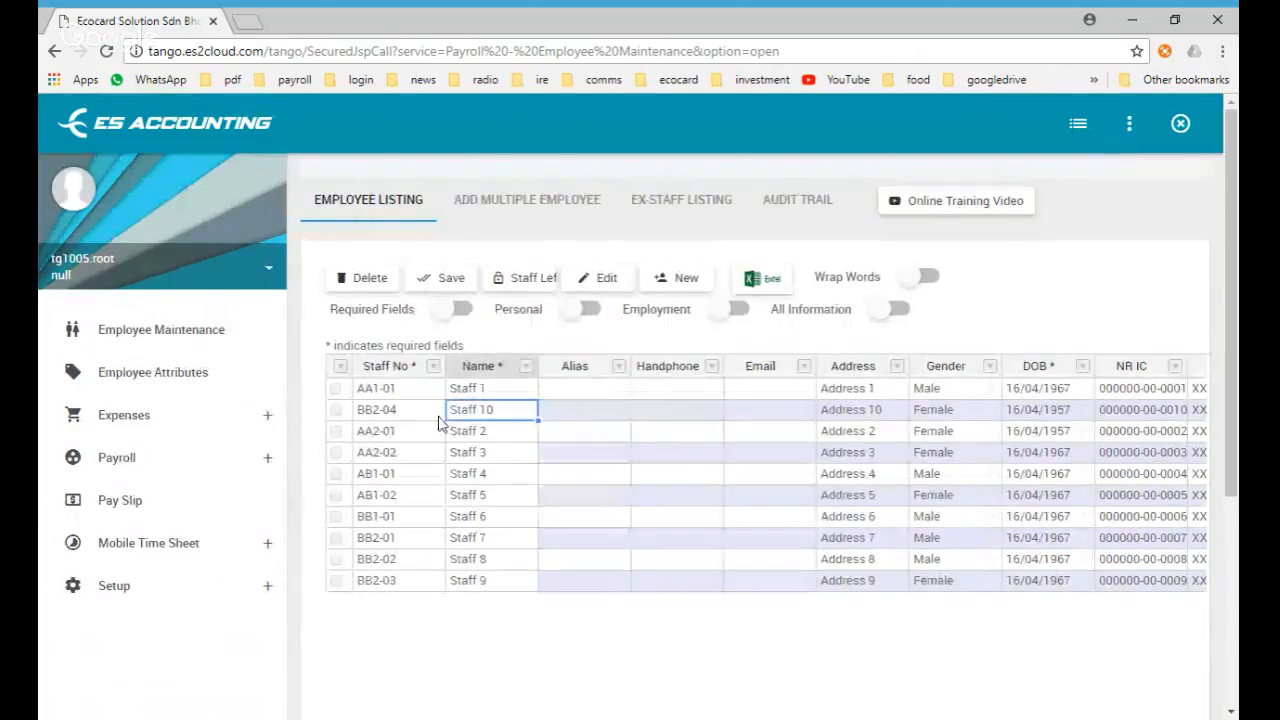
left_click(335, 410)
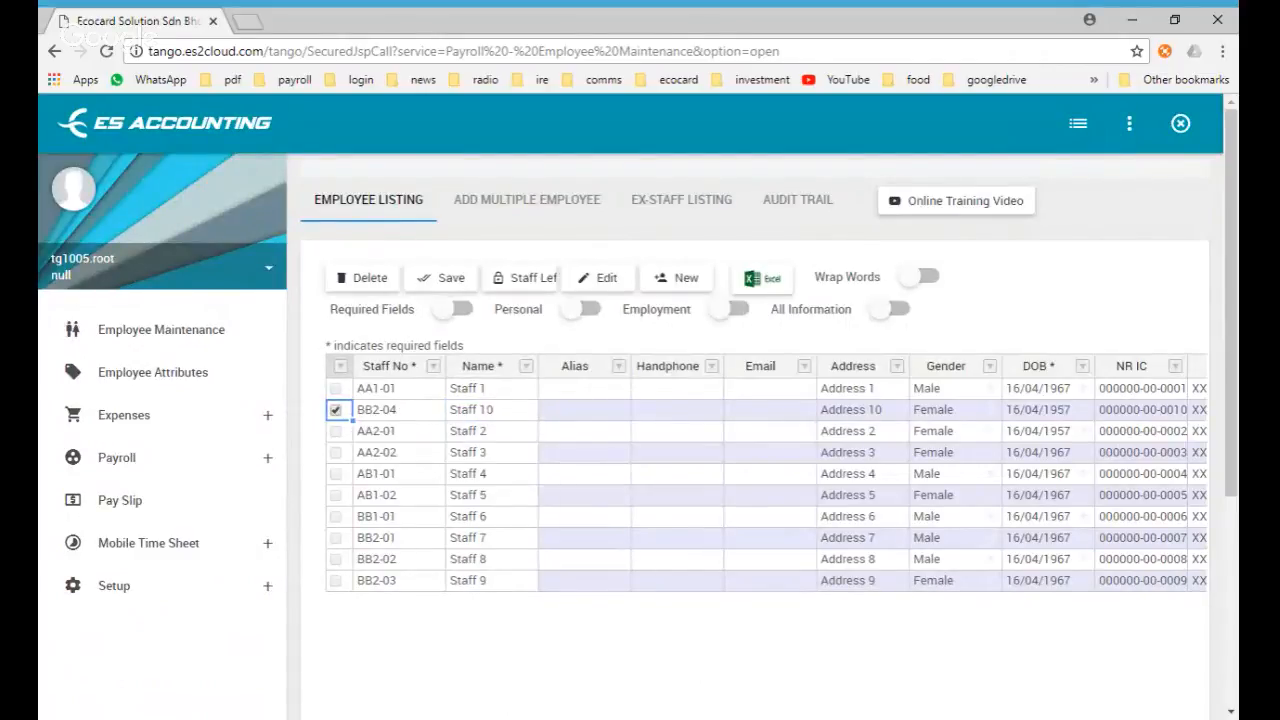
left_click(505, 422)
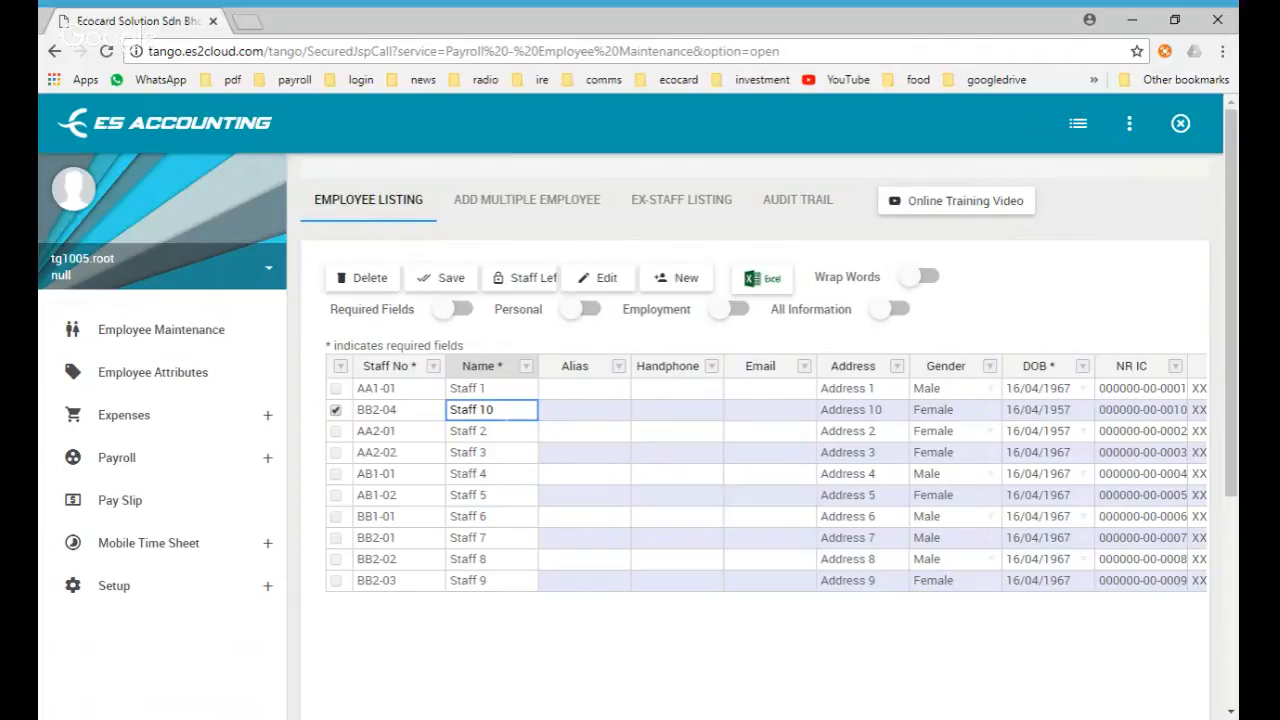
type("asdfasd")
key("Tab")
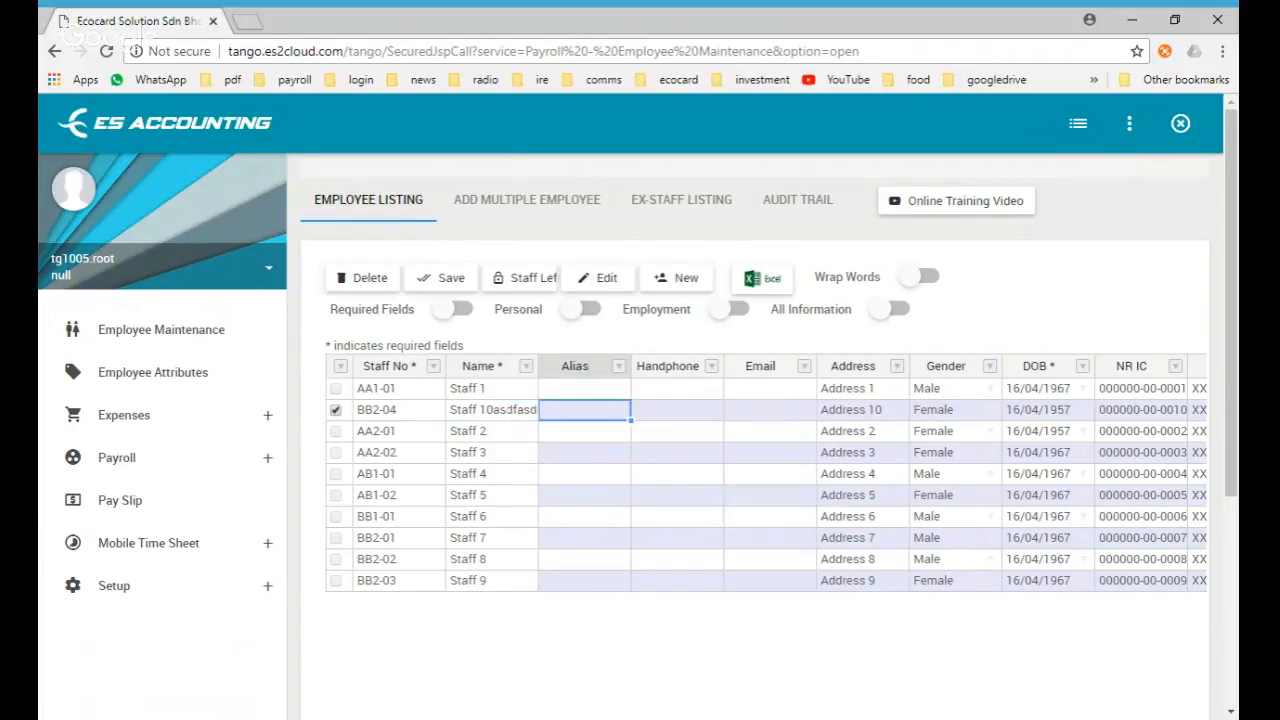
- Save the edited name in the Staff 10 row, confirm the change, and reload the employee listing
left_click(443, 285)
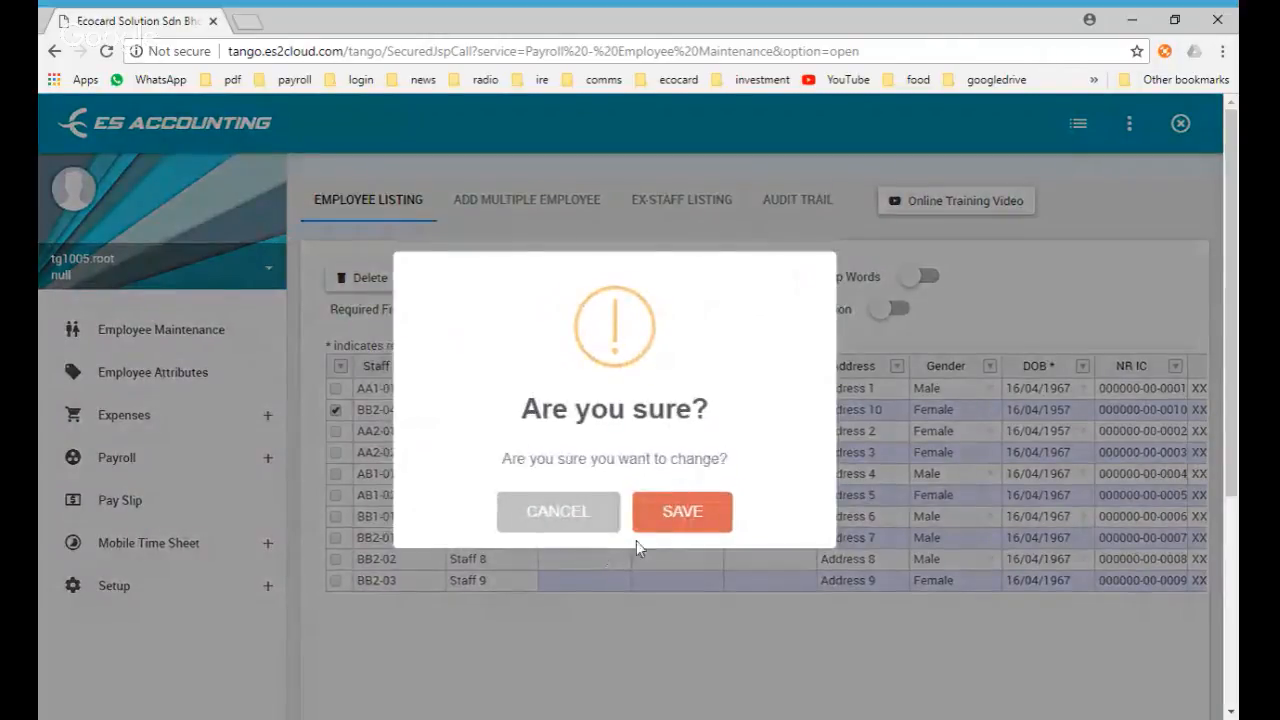
left_click(672, 524)
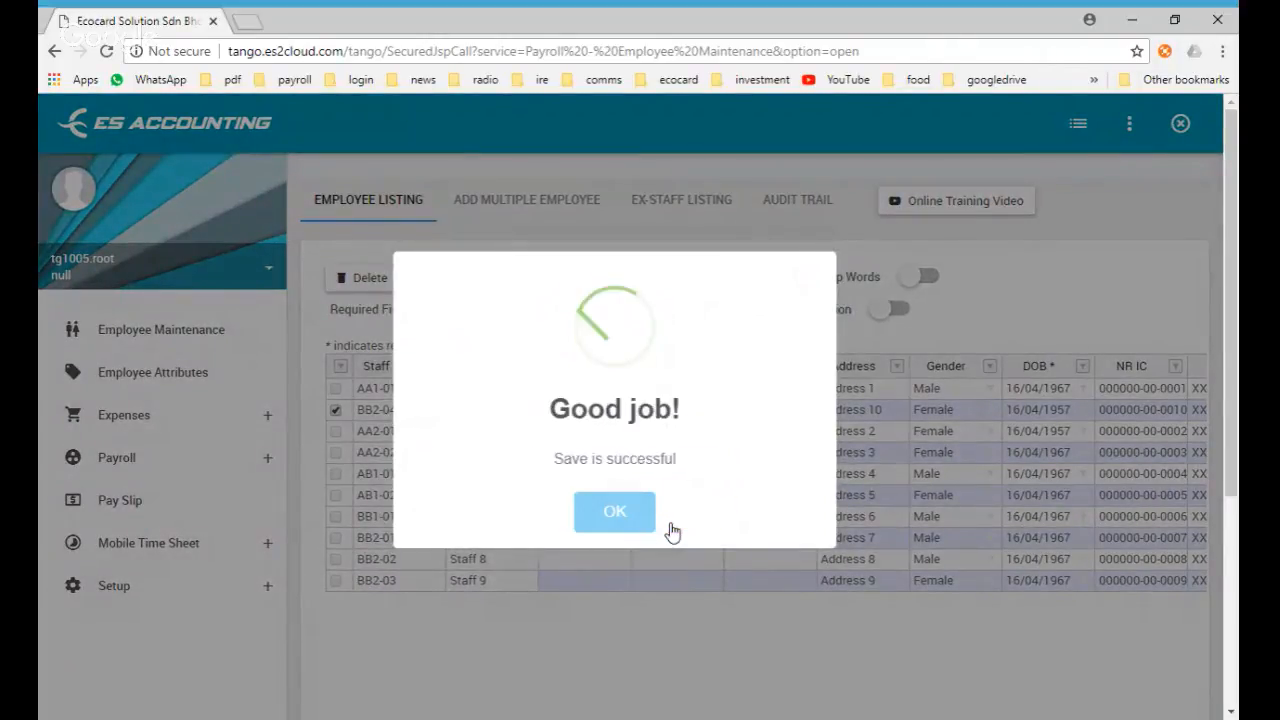
left_click(618, 515)
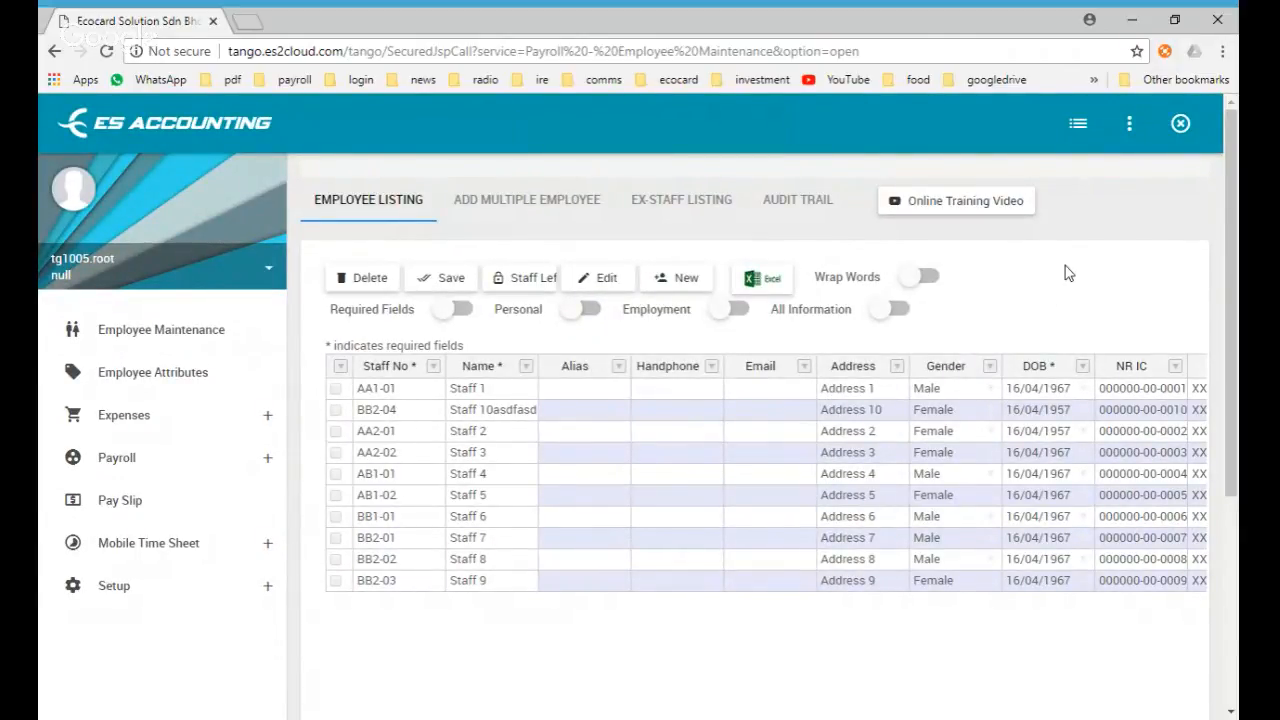
key("F5")
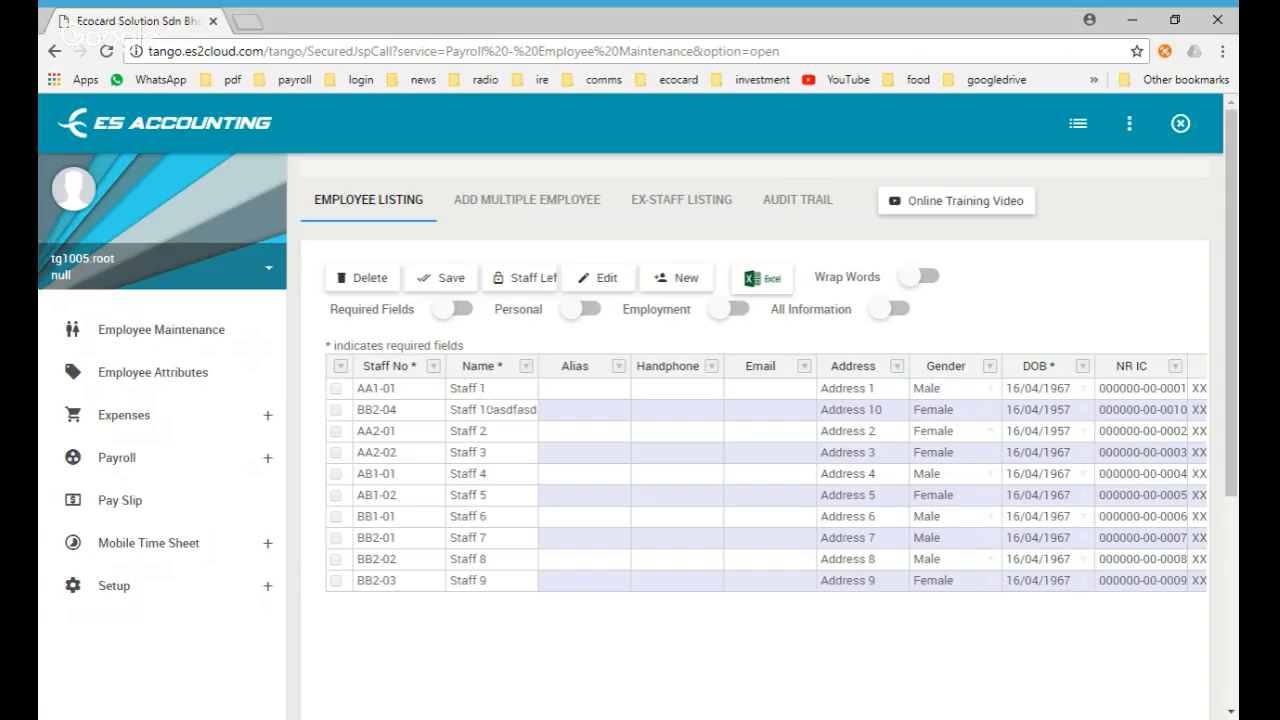
- Restore the name in the second row to "Staff 10" by removing the appended text
left_click(482, 406)
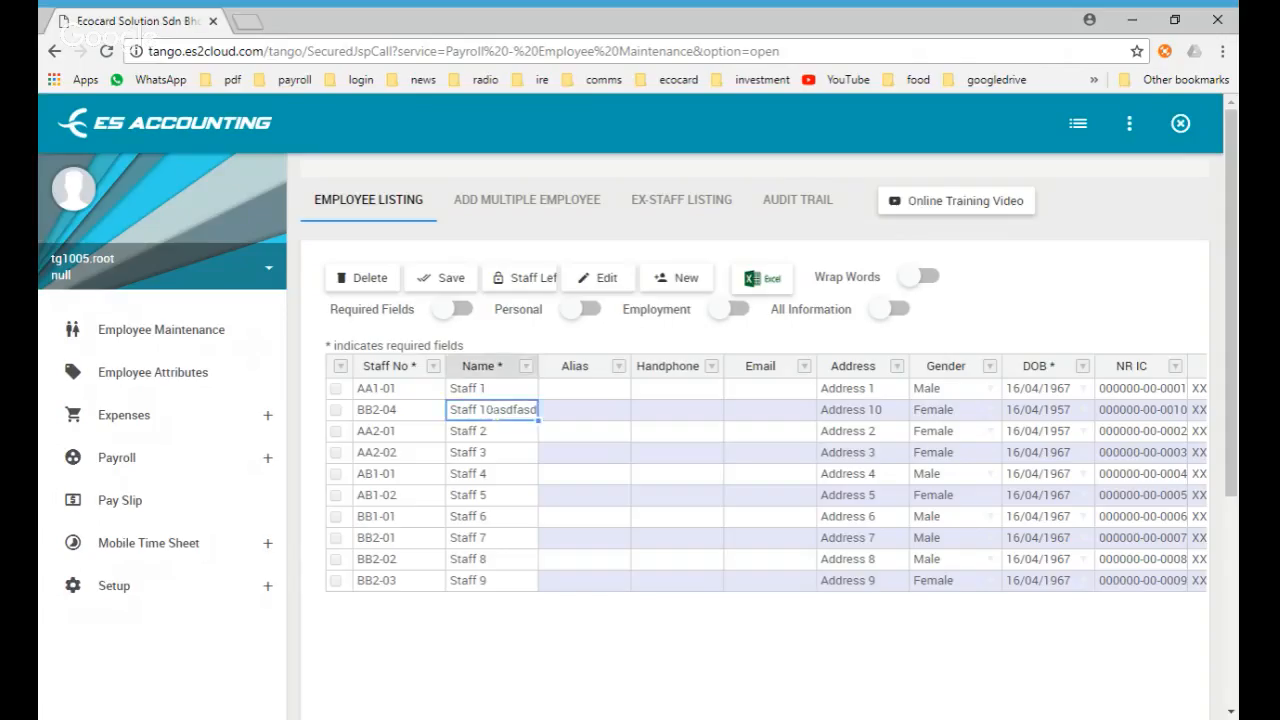
key("BackSpace")
key("BackSpace")
key("BackSpace")
key("BackSpace")
key("BackSpace")
key("BackSpace")
key("BackSpace")
key("Tab")
- Tick the Staff 10 row and save its restored name, confirming the change
key("Left")
key("Left")
key("Left")
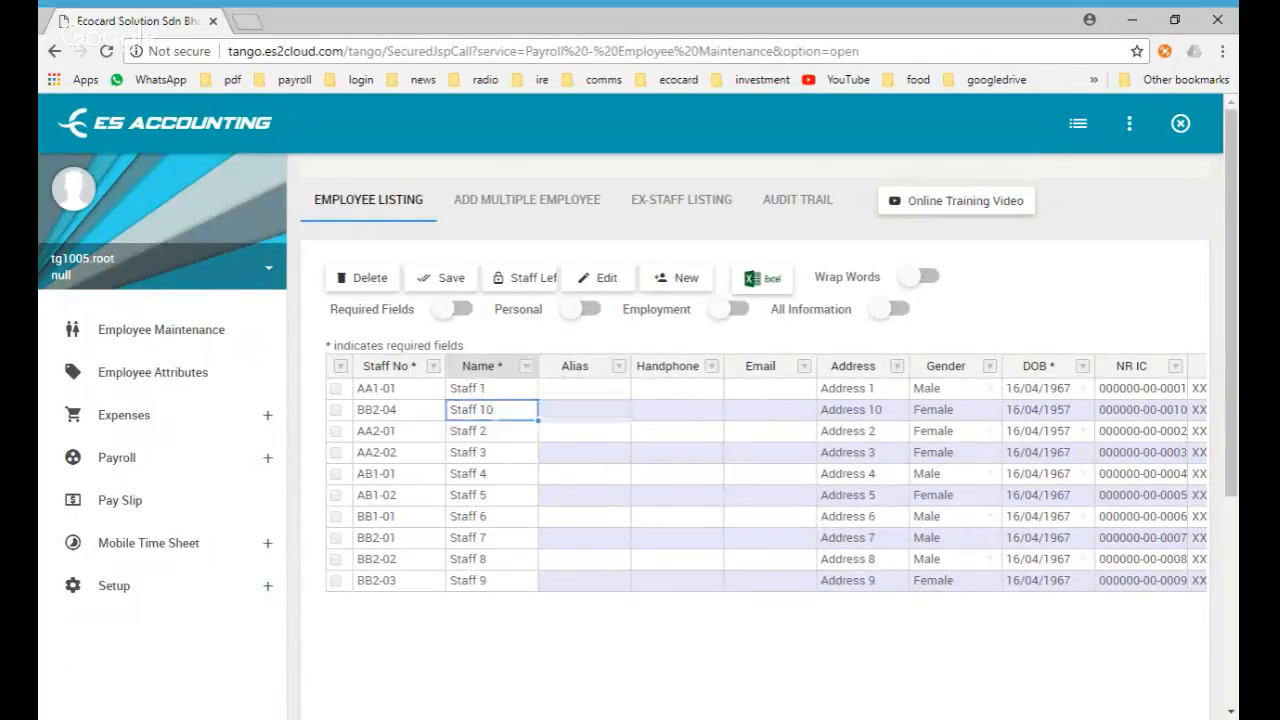
key("space")
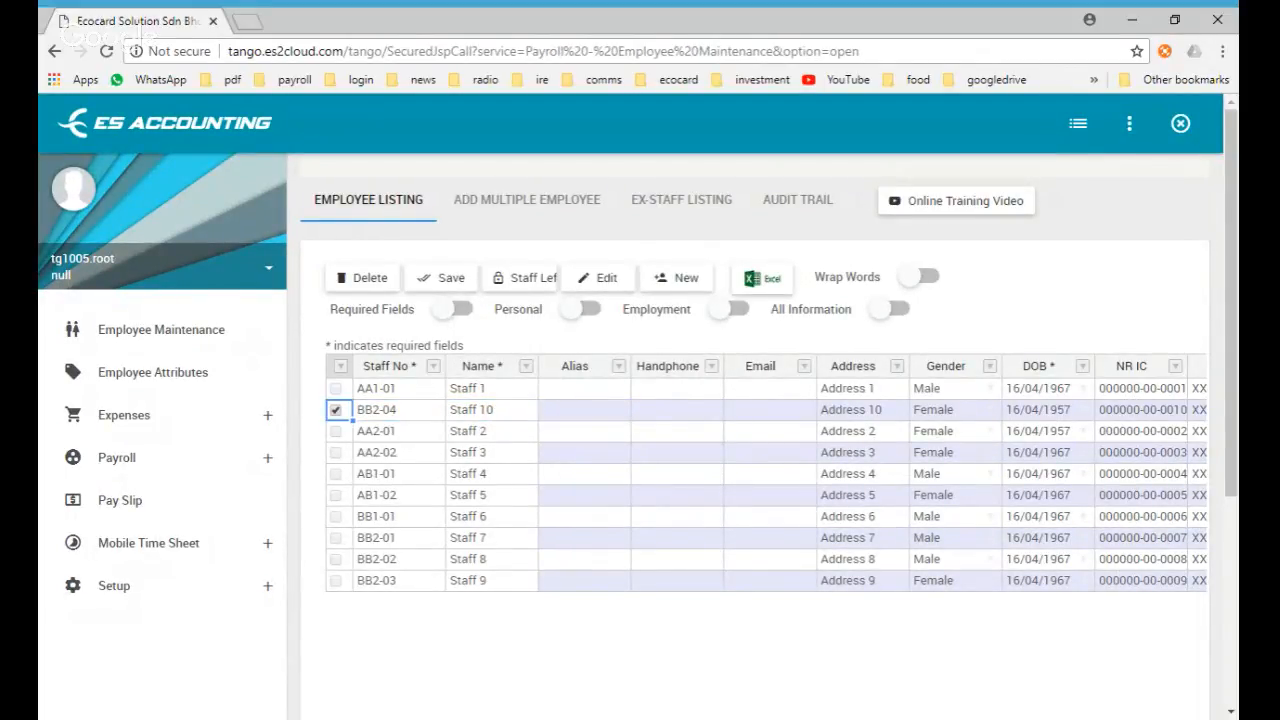
left_click(451, 288)
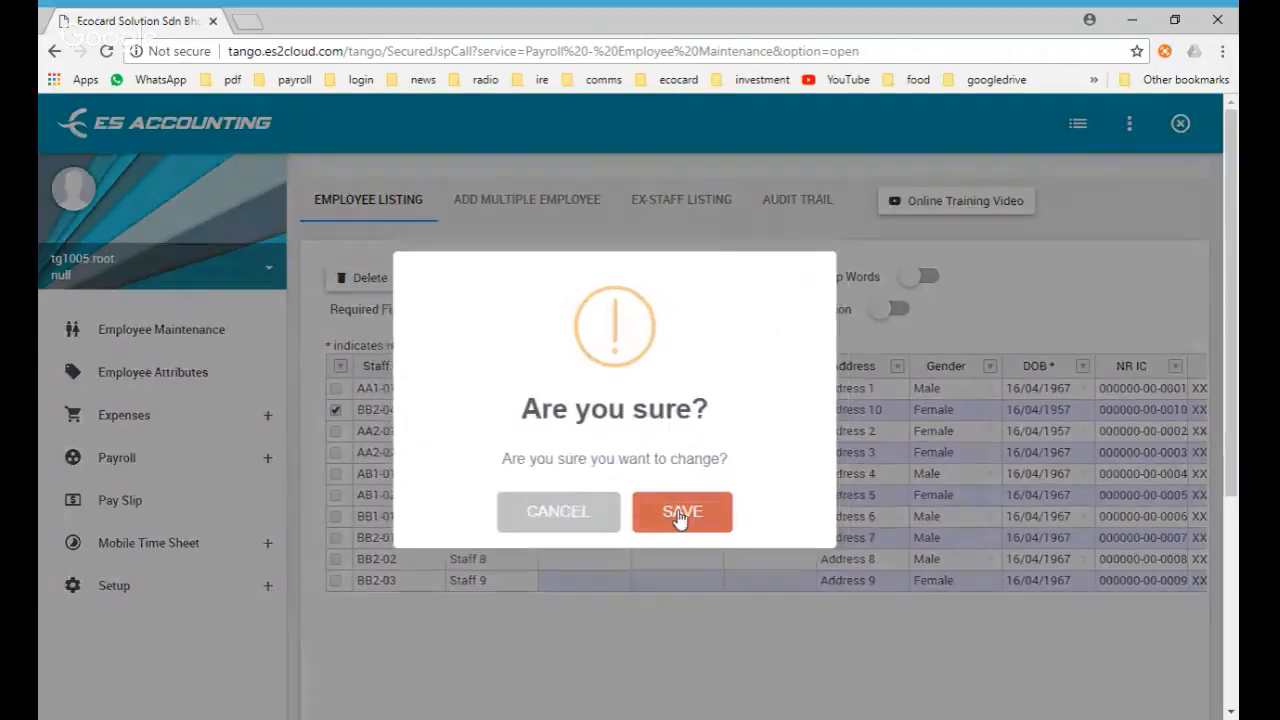
left_click(680, 518)
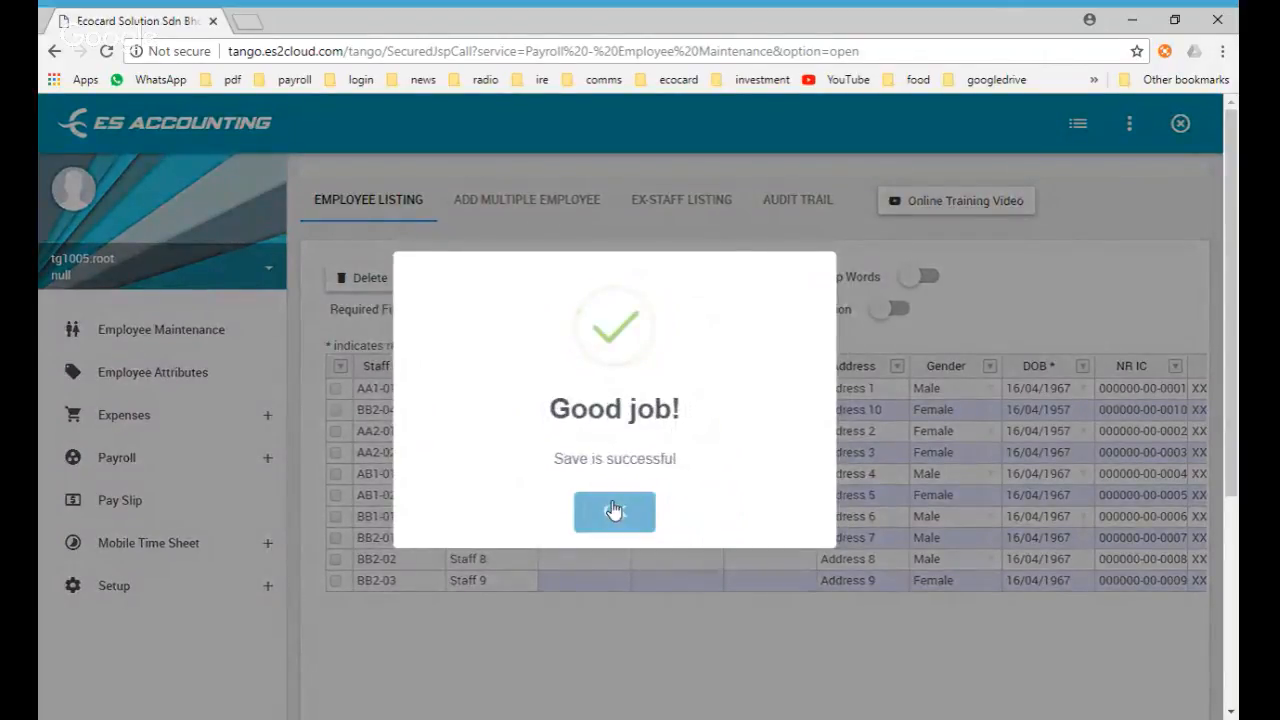
left_click(614, 511)
- Append "fdsa" to the name Staff 10 in the employee listing
left_click(434, 437)
key("Right")
key("Up")
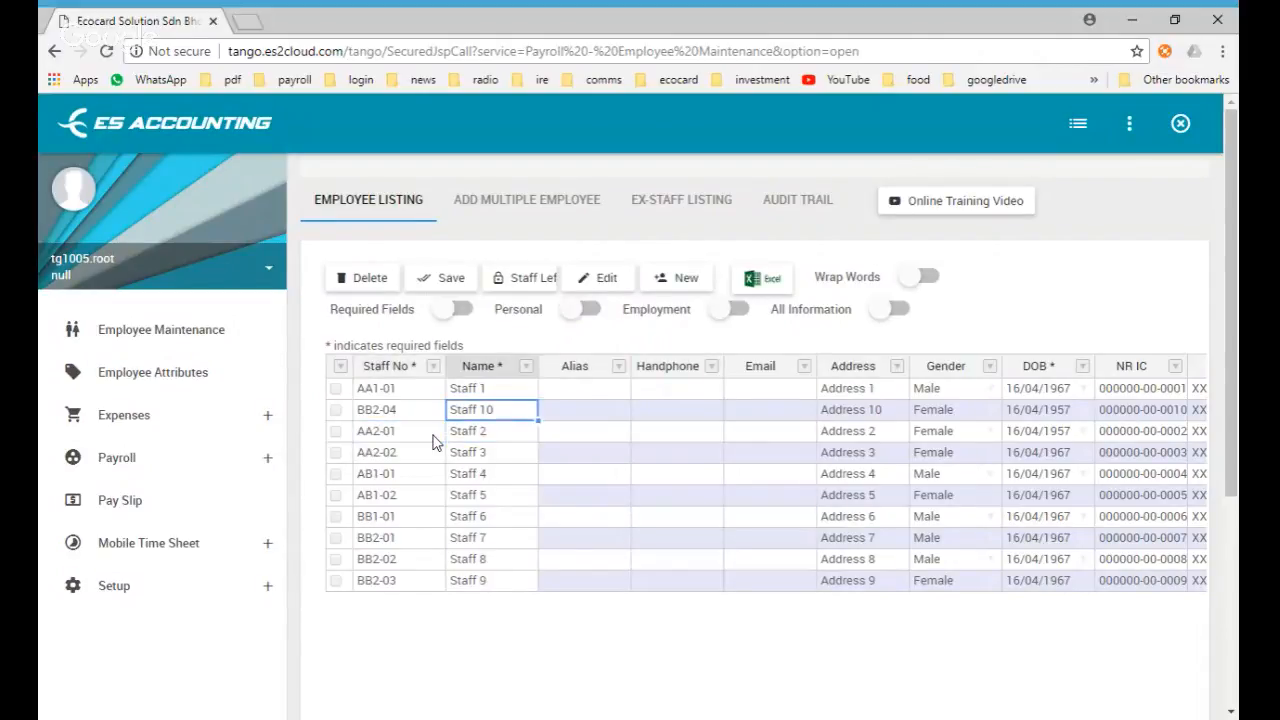
key("Return")
type("fdsa")
key("Tab")
key("Left")
- Append "safd" to the name Staff 2 and replace the name Staff 3 with "asdf"
key("Down")
key("Return")
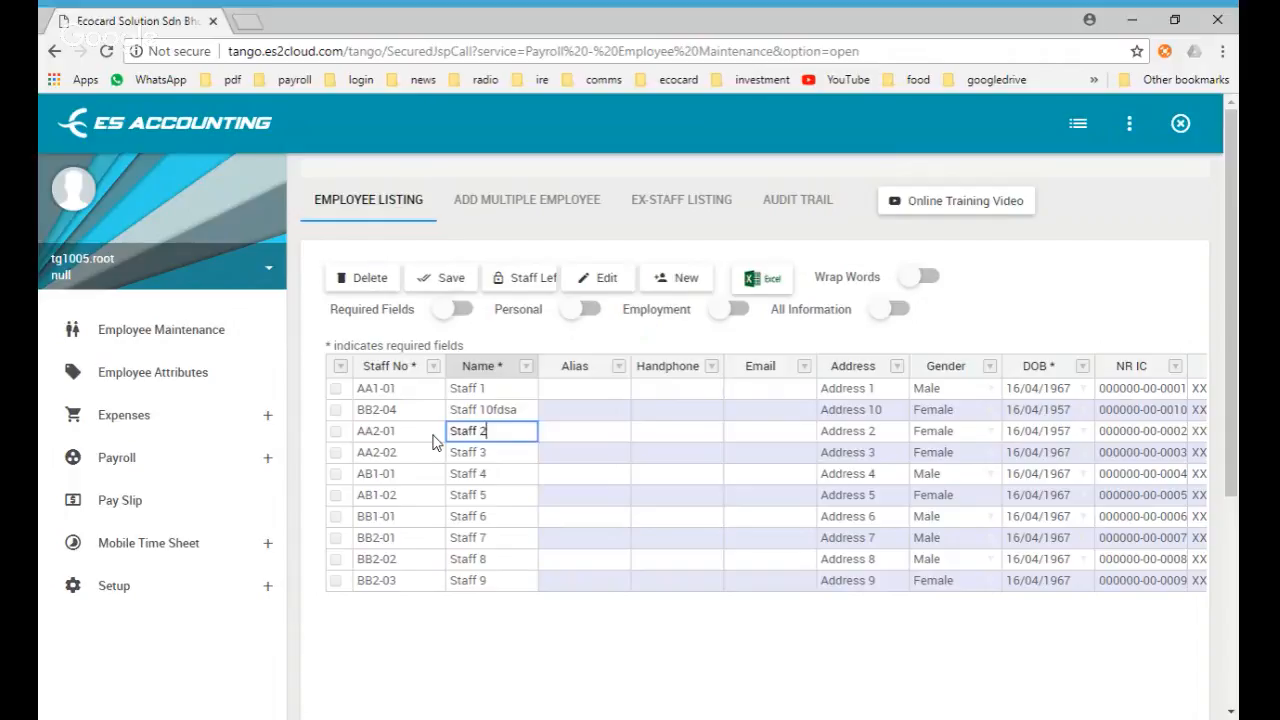
type("safd")
key("Tab")
key("Down")
key("Left")
type("asdf")
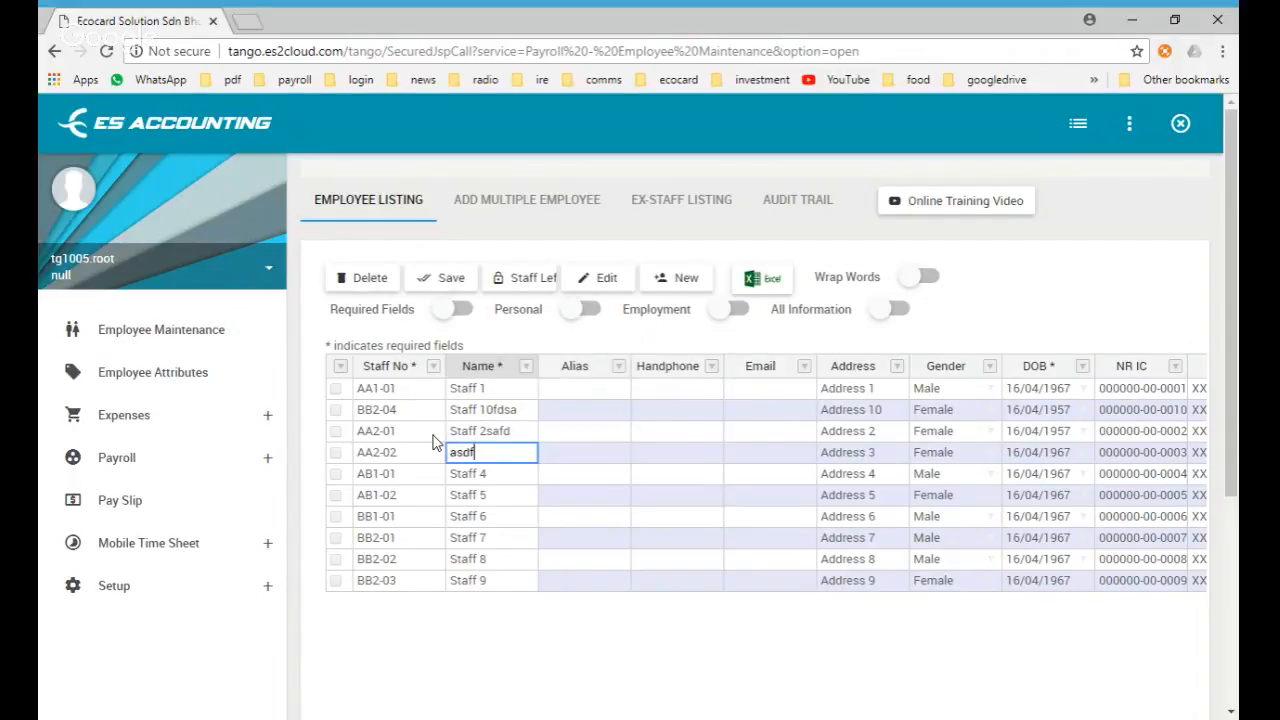
- Tick the checkboxes of the three rows with edited names in the employee listing
key("Left")
key("Left")
key("space")
key("Up")
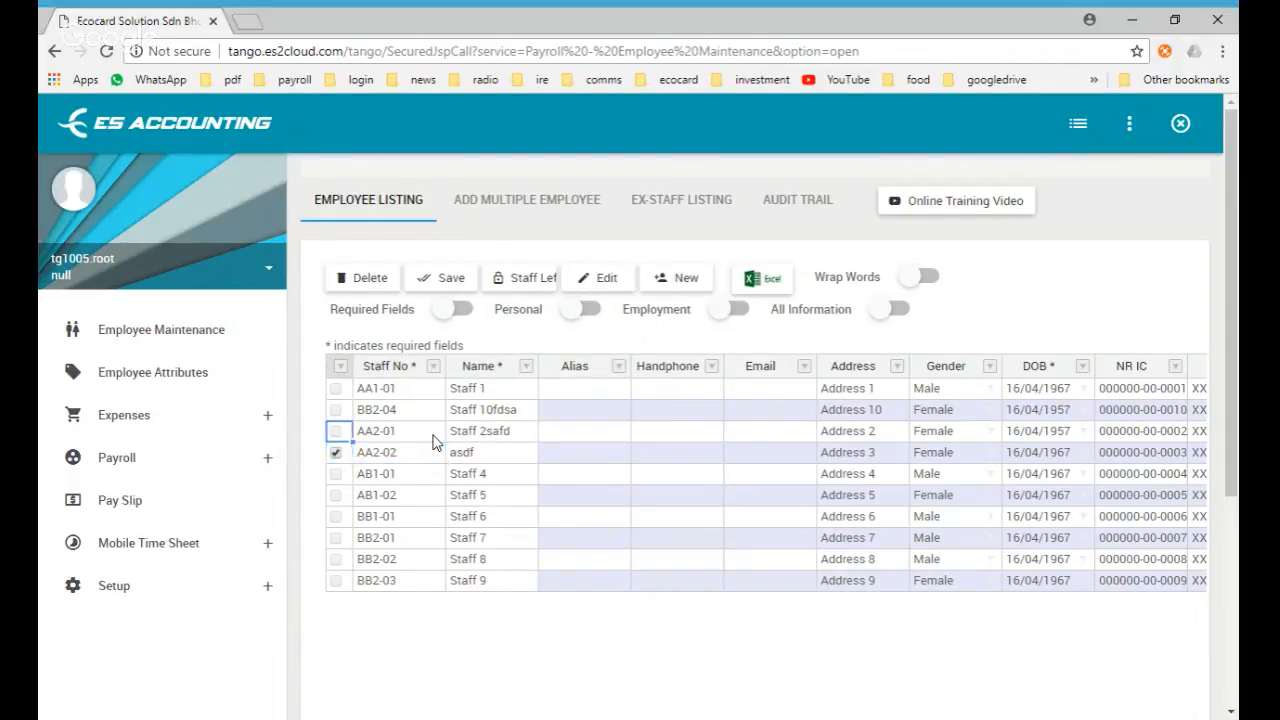
key("space")
key("Up")
key("space")
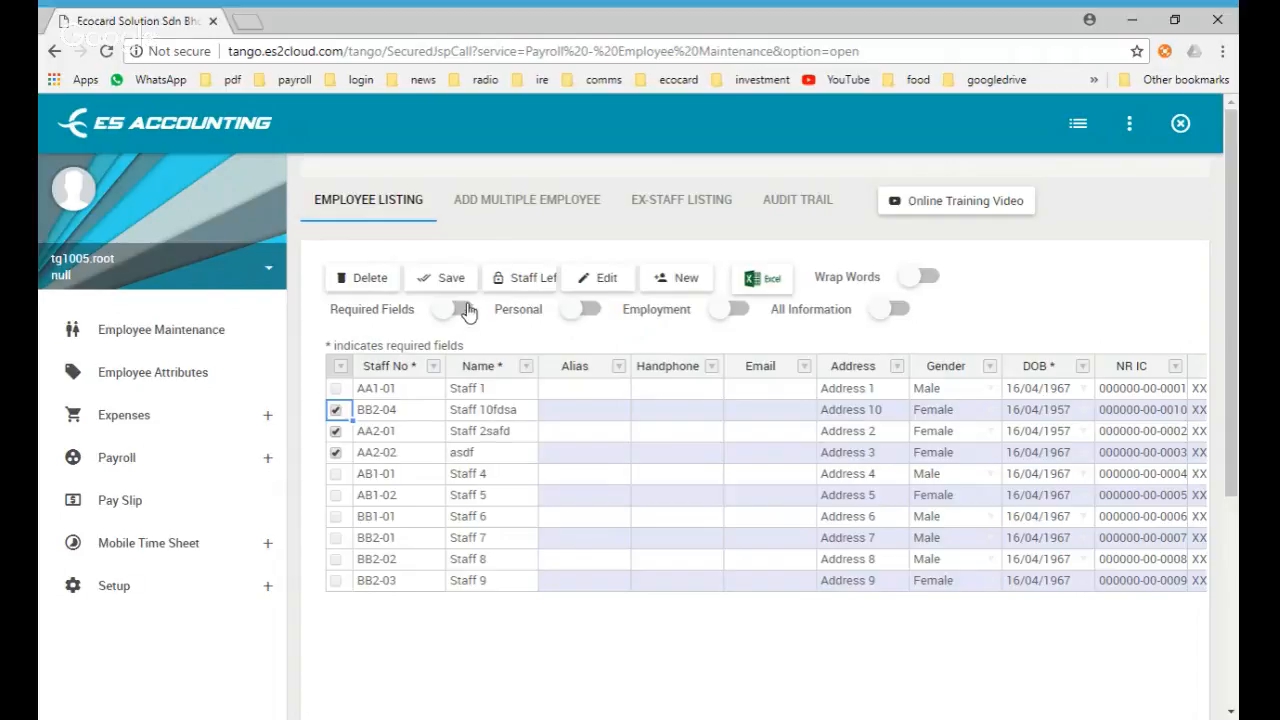
- Reload the employee listing to discard the three unsaved name edits
left_click(451, 280)
left_click(428, 438)
left_click(597, 453)
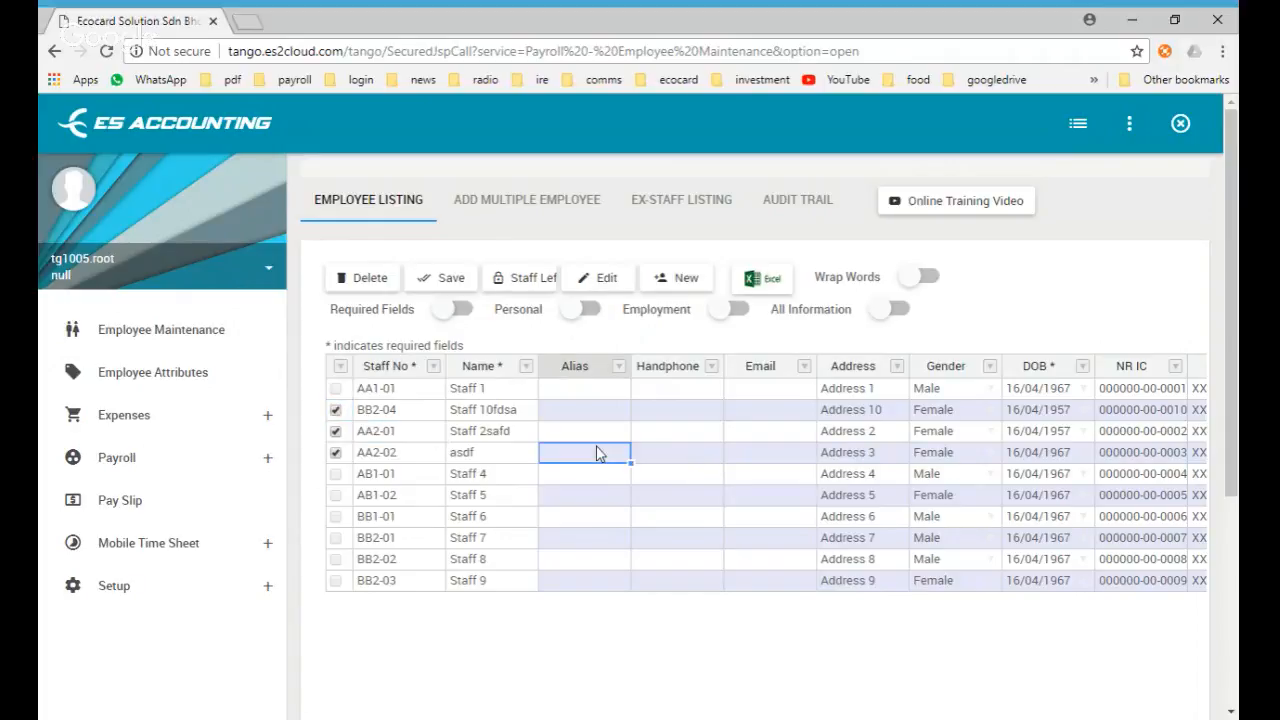
left_click(1004, 290)
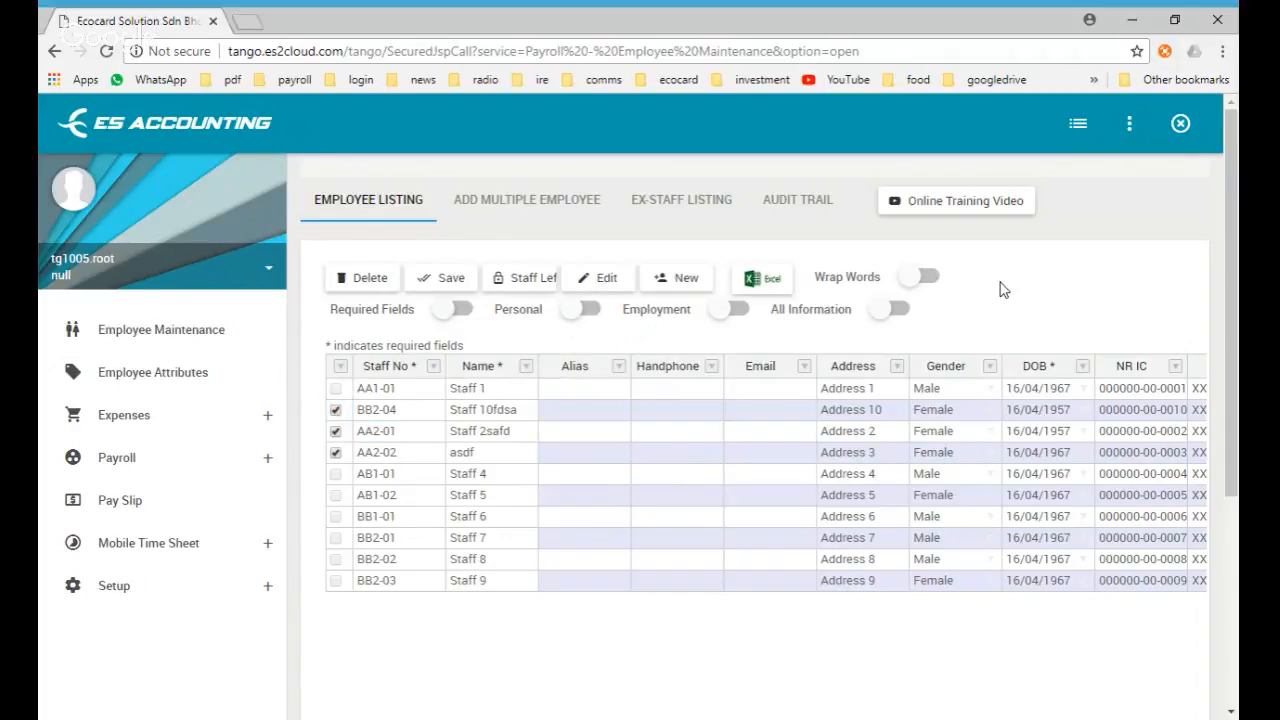
key("F5")
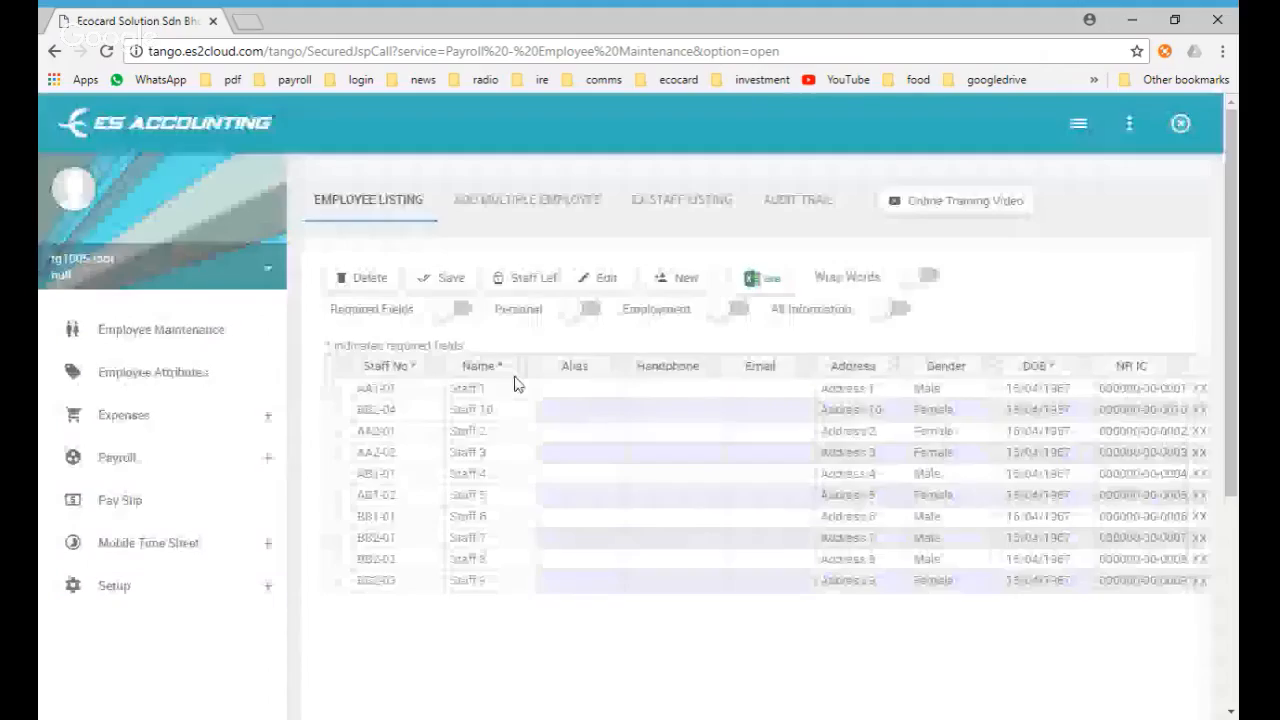
- Replace the name Staff 2 with "asfd" and the name Staff 3 with "asdf"
left_click(402, 431)
left_click(492, 431)
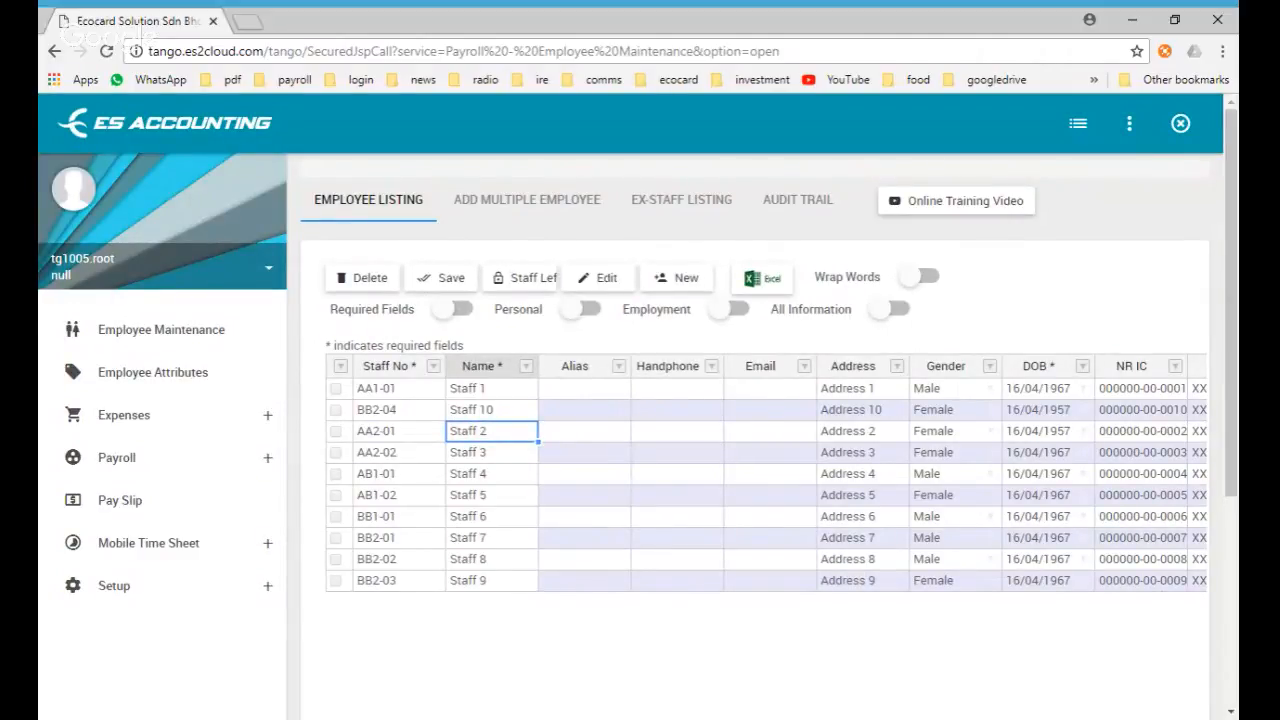
left_click(402, 431)
left_click(402, 452)
left_click(492, 452)
left_click(492, 431)
type("asfd")
key("Right")
key("Down")
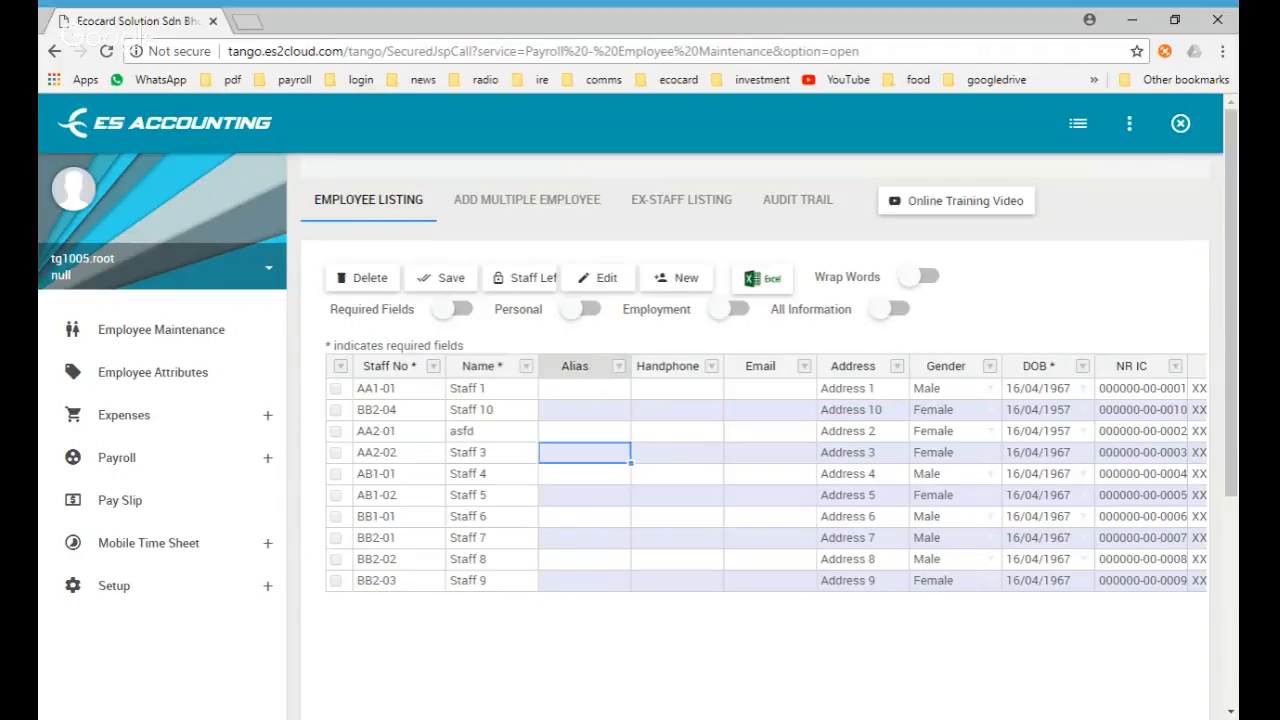
key("Left")
type("asdf")
- Tick the checkboxes of the two rows named "asfd" and "asdf"
key("Left")
key("Left")
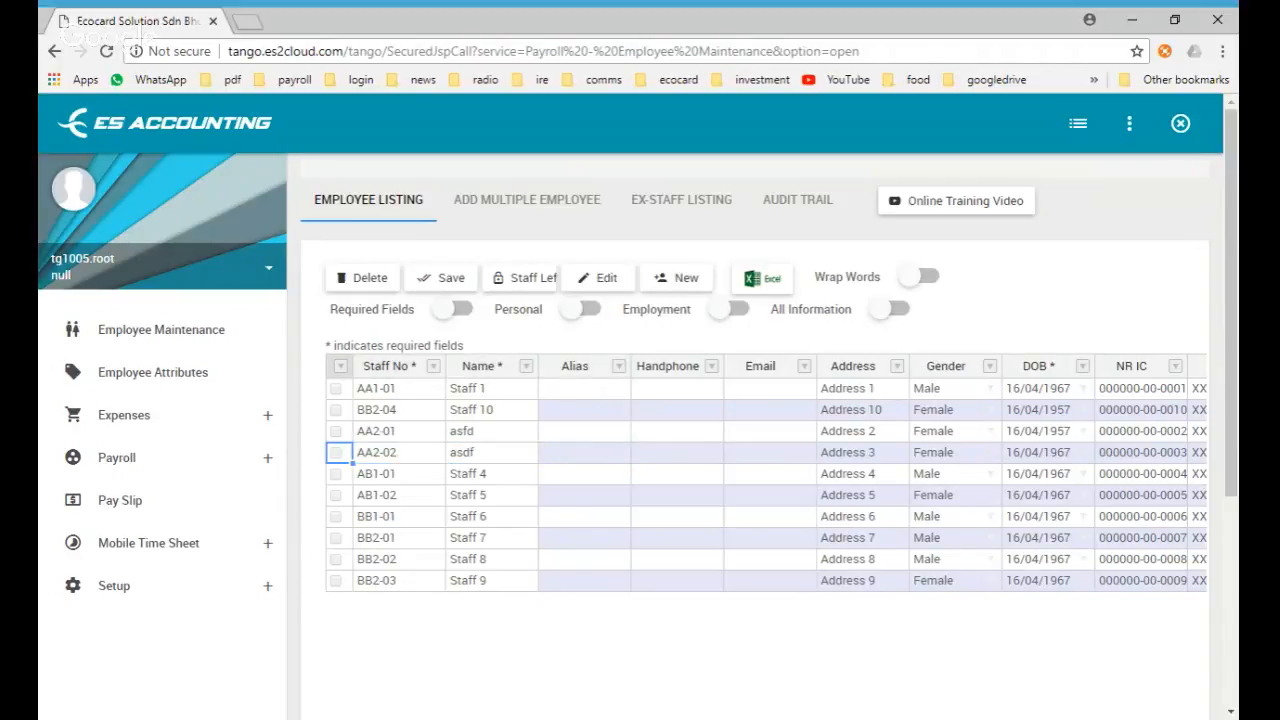
key("space")
key("Up")
key("space")
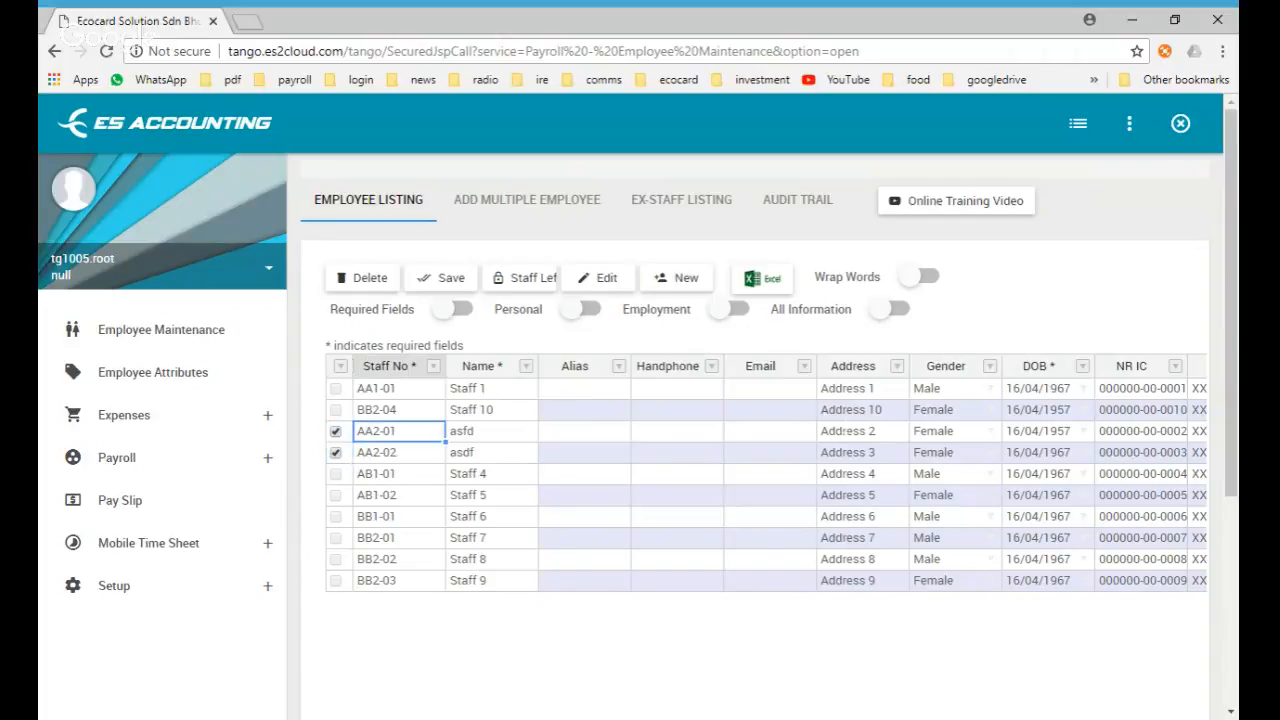
- Move the cell selection along the checkbox column and extend it over the two ticked rows
key("Down")
key("Down")
key("Down")
key("Down")
key("Down")
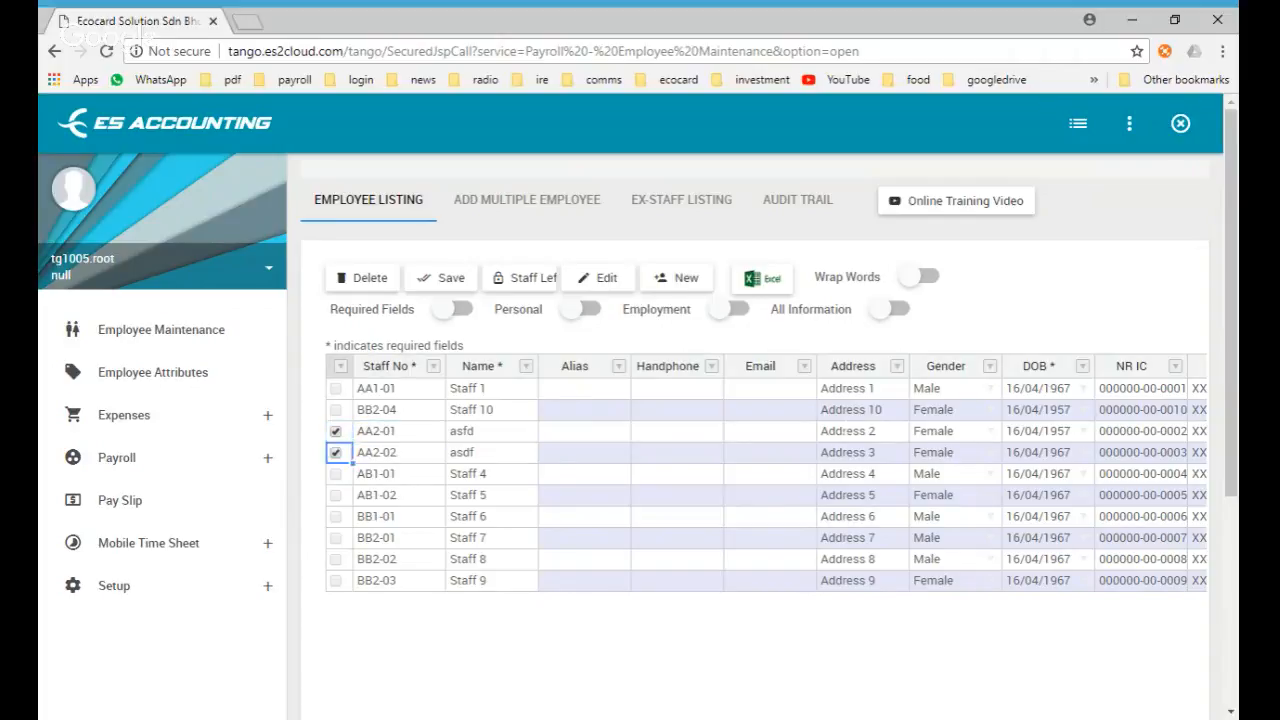
key("Up")
key("Up")
key("Up")
key("Up")
key("Up")
key("shift+Down")
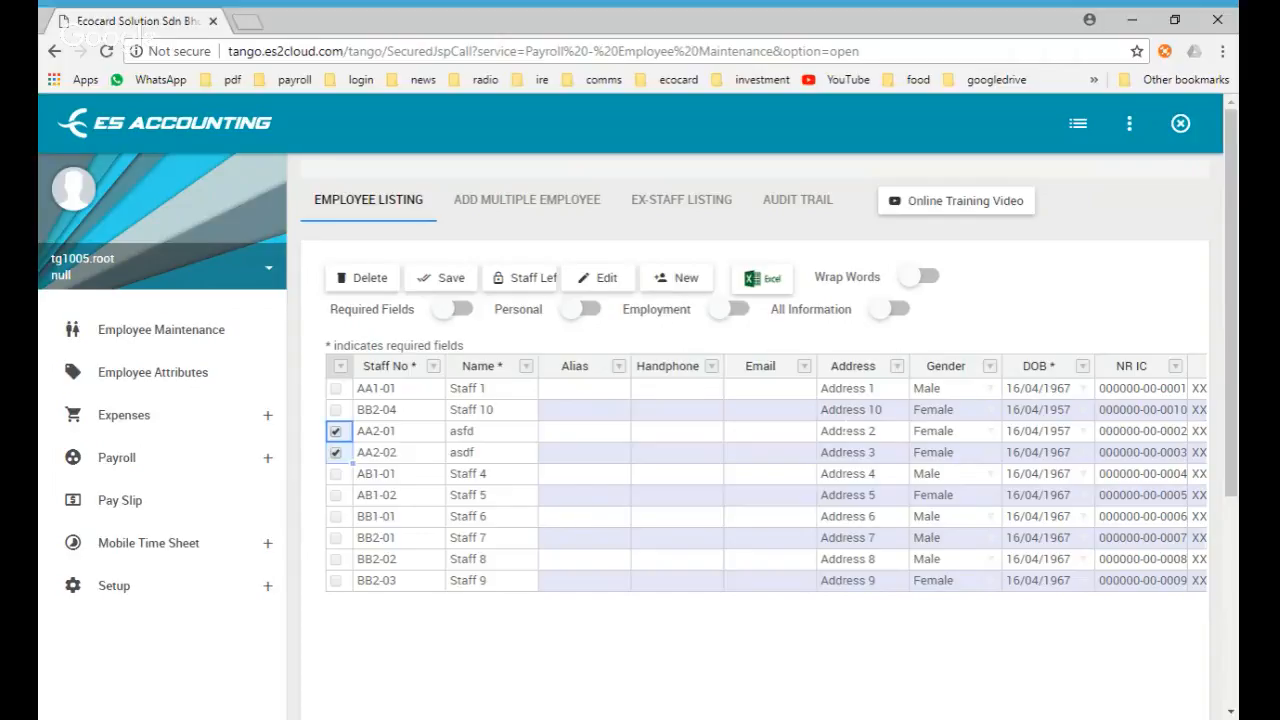
- Select the checkbox cells of Staff 5 and Staff 6 and tick both rows together
key("Down")
key("Down")
key("Down")
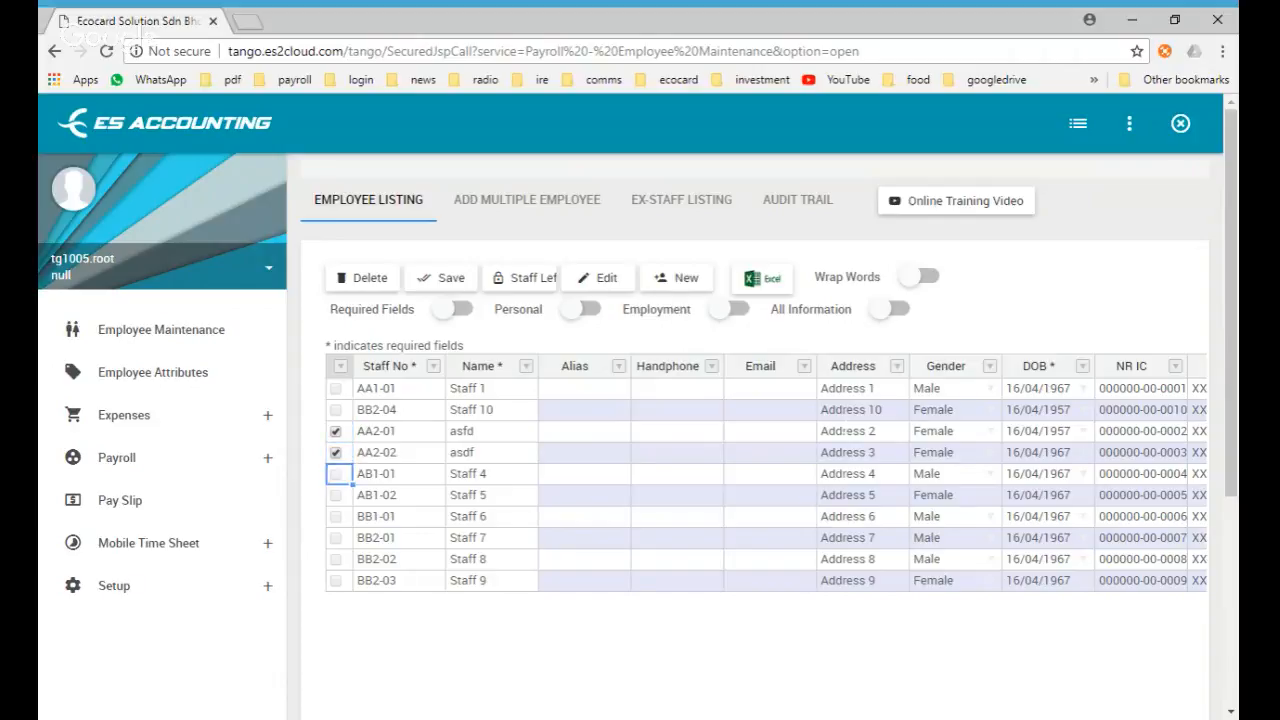
key("shift+Down")
key("space")
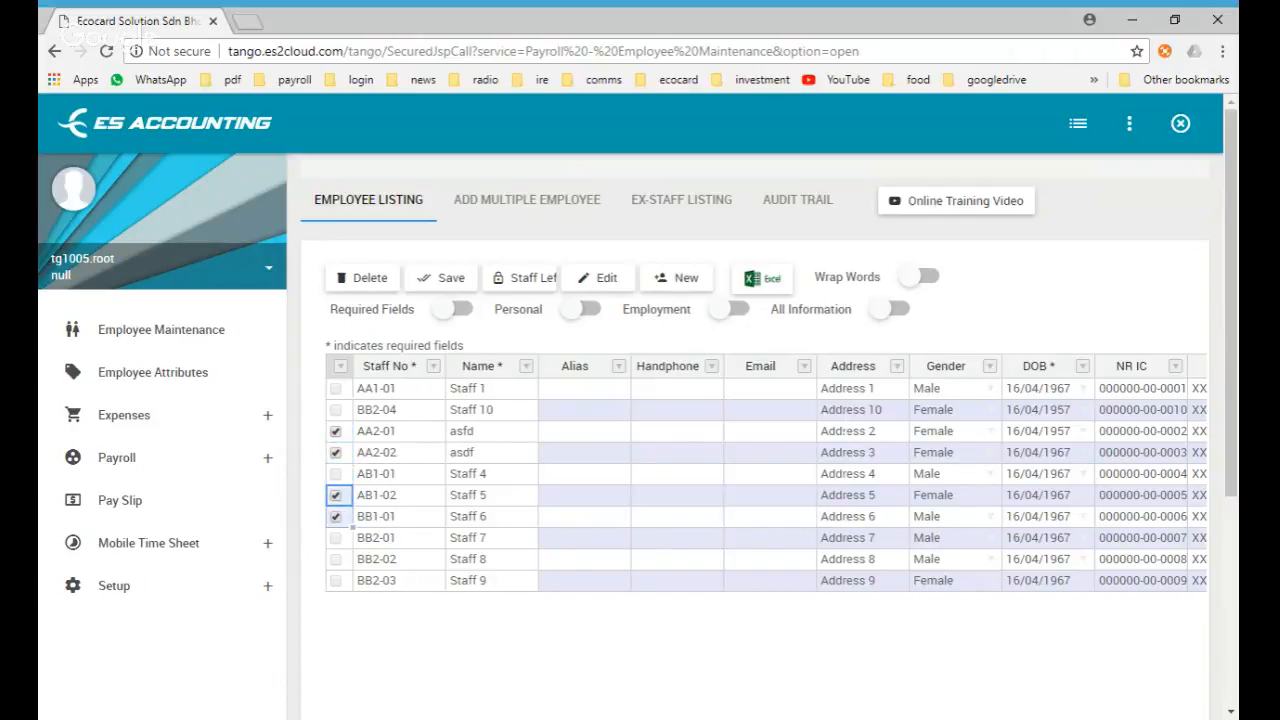
- Extend a cell selection over the names "asfd" and "asdf" in the Name column
key("Up")
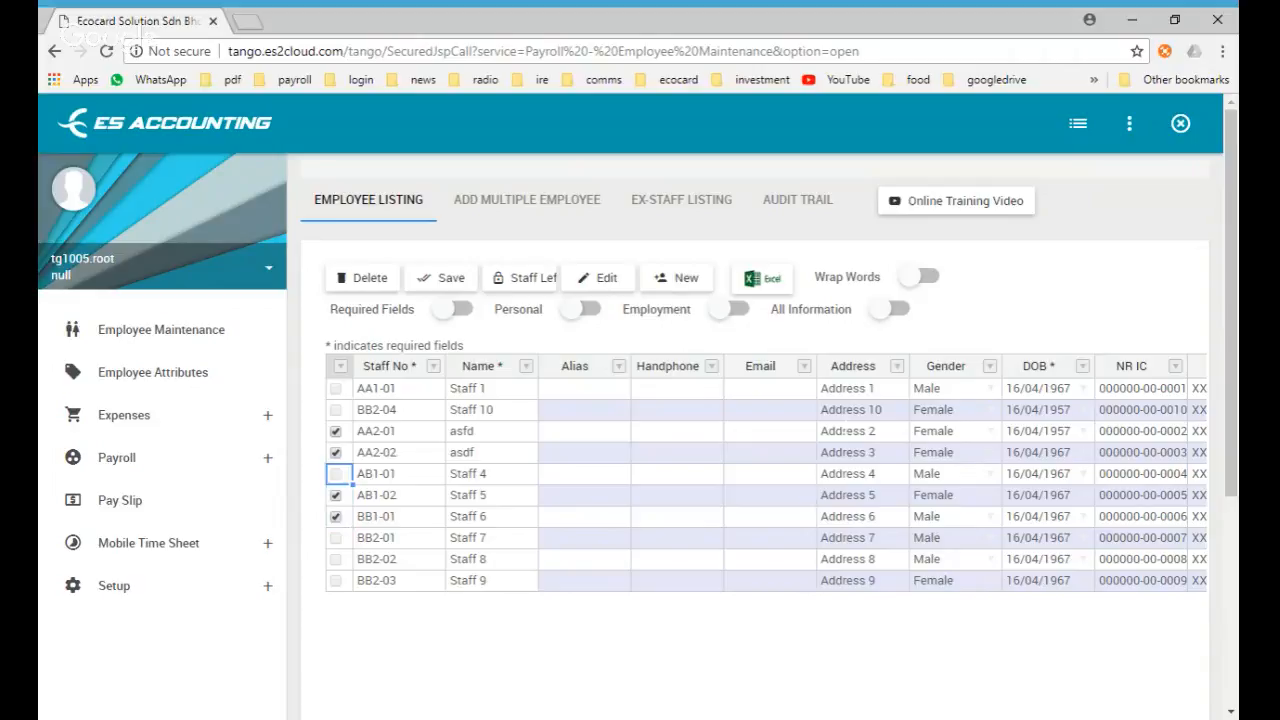
key("Right")
key("Up")
key("Up")
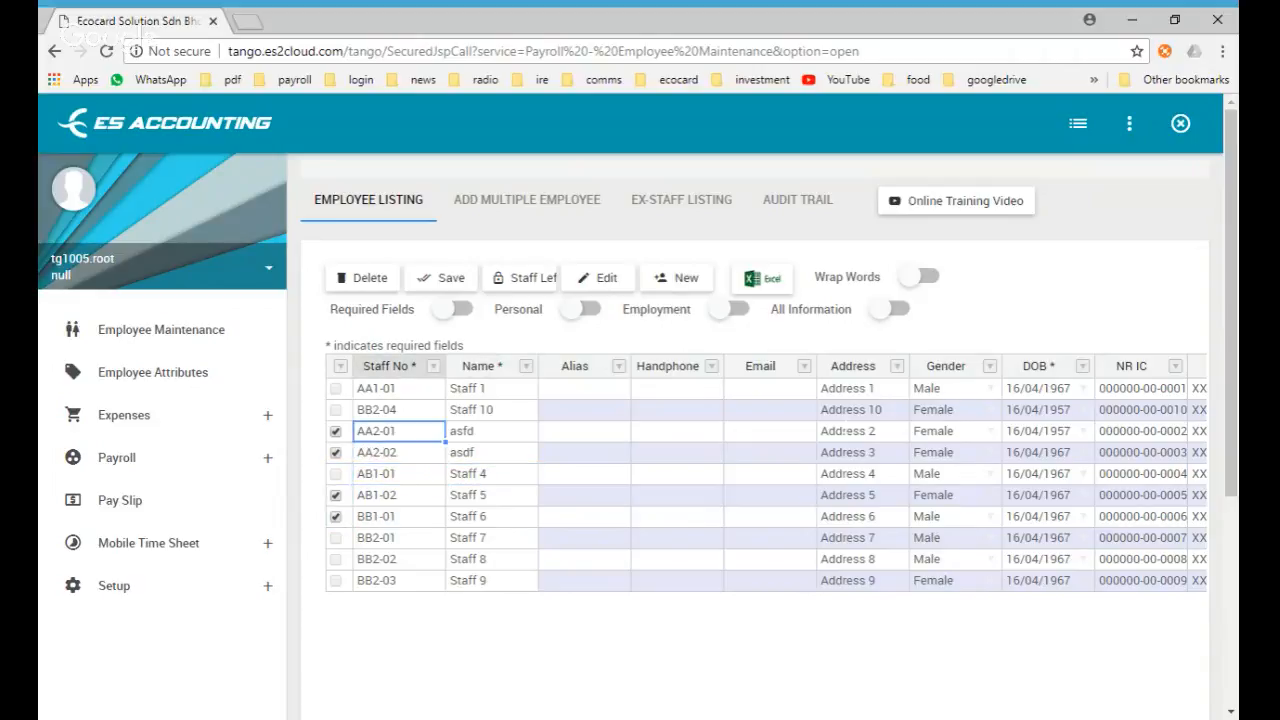
key("Right")
key("shift+Down")
key("shift+Down")
key("shift+Up")
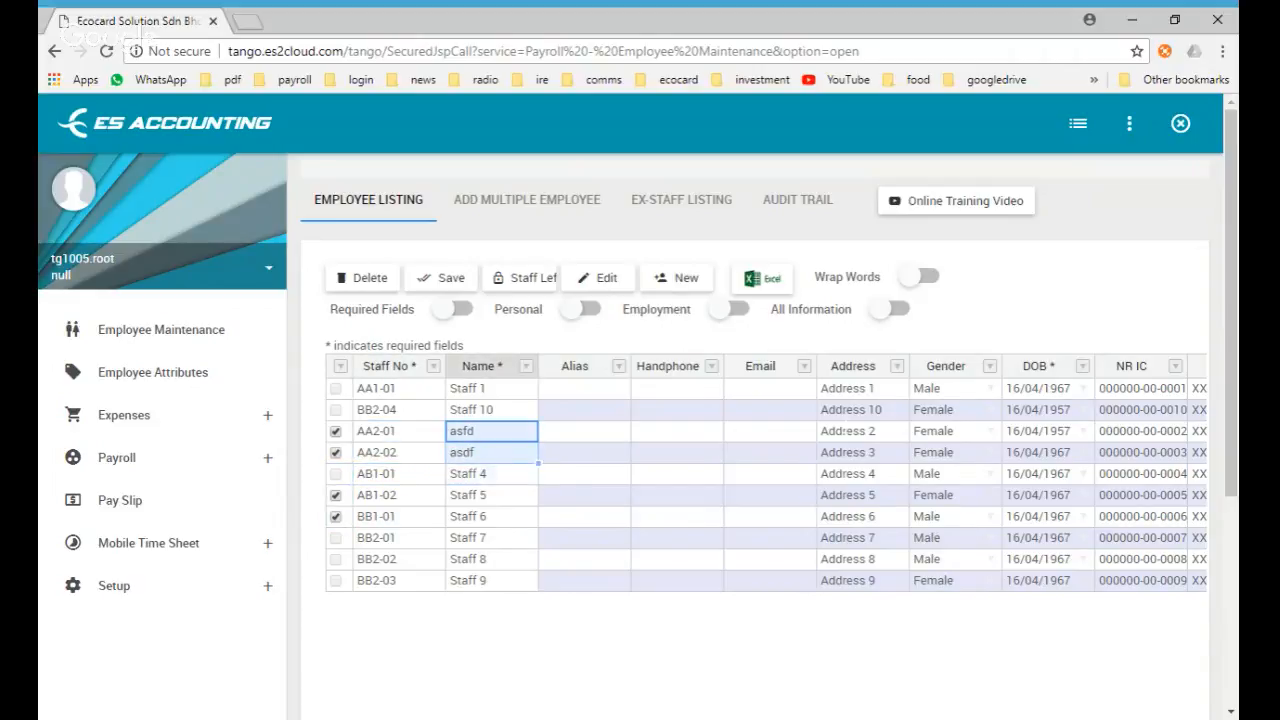
- Move the cell selection among the Staff No and Name cells of the Staff 1 and Staff 10 rows
key("Up")
key("Up")
key("Down")
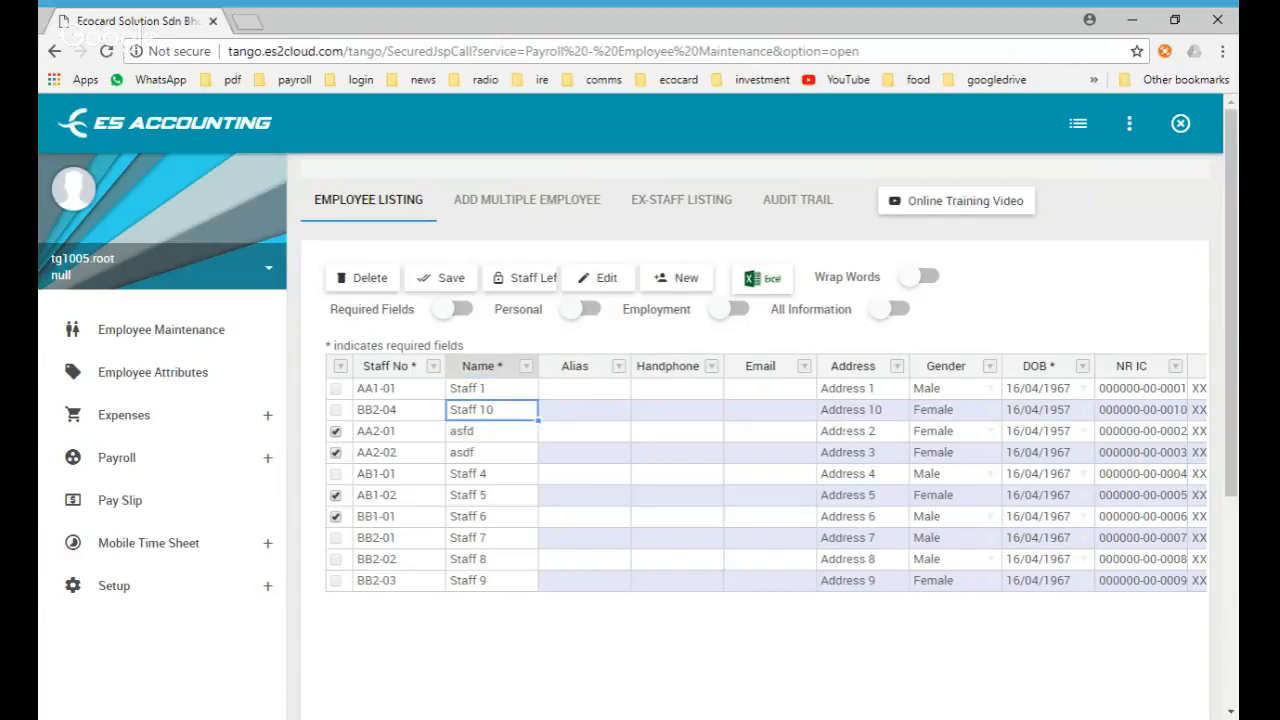
key("Up")
key("Left")
key("Down")
key("Right")
key("Left")
key("Right")
- Set the names in the four rows directly below Staff 10 to "Staff 10"
key("Down")
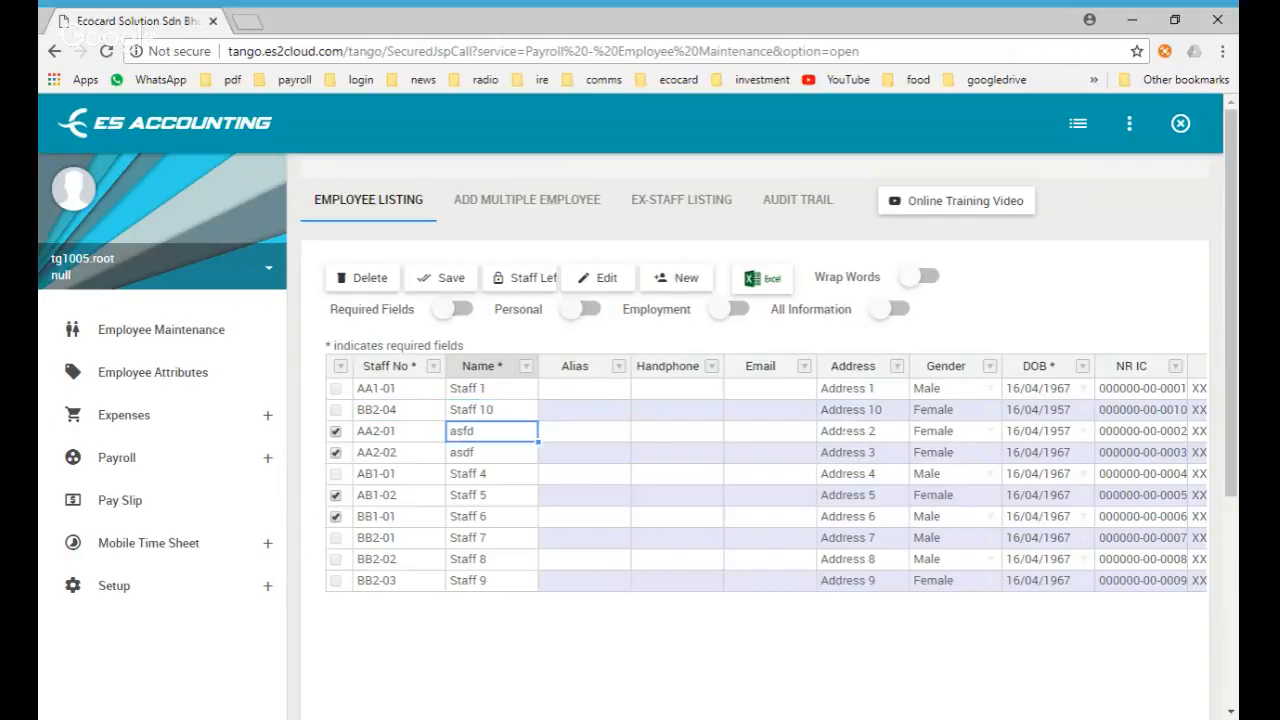
type("Staff 10")
key("Down")
type("Staff 10")
key("Down")
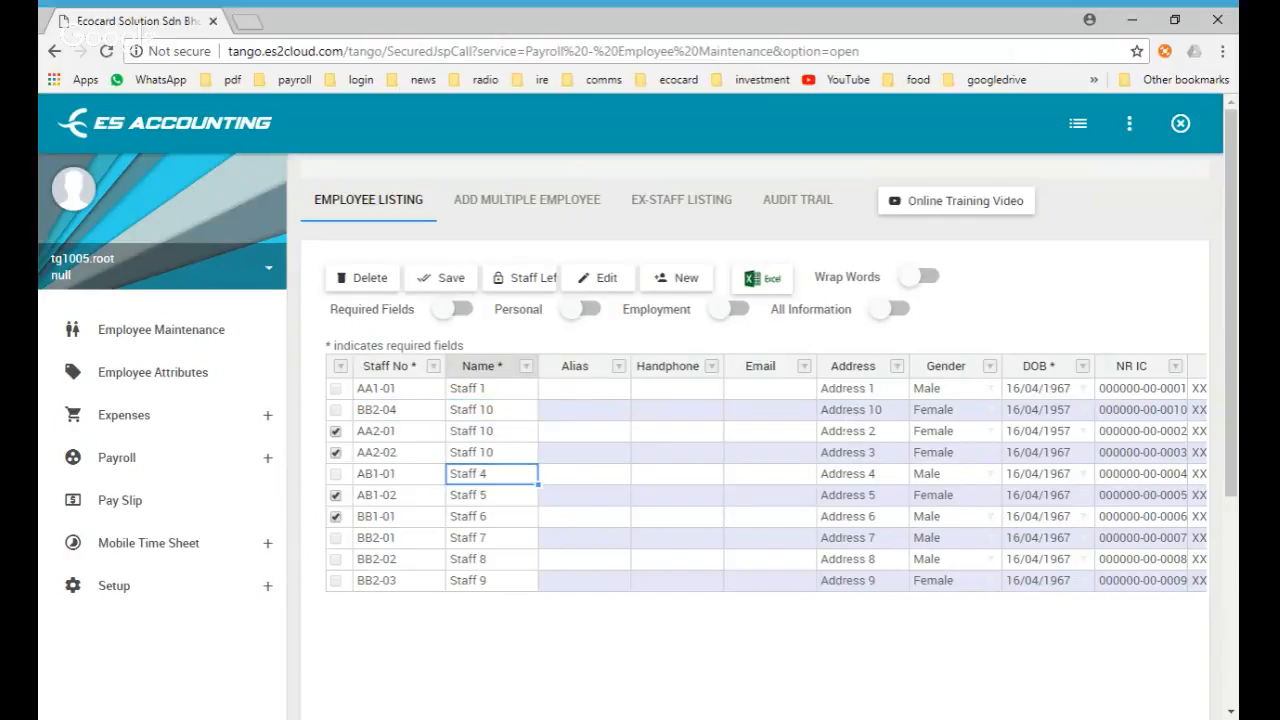
type("Staff 10")
key("Down")
type("Staff 10")
key("Down")
- Move the cell selection up to the original Staff 10 row, across to its address, and back to the Name column
key("Up")
key("Up")
key("Up")
key("Up")
key("Up")
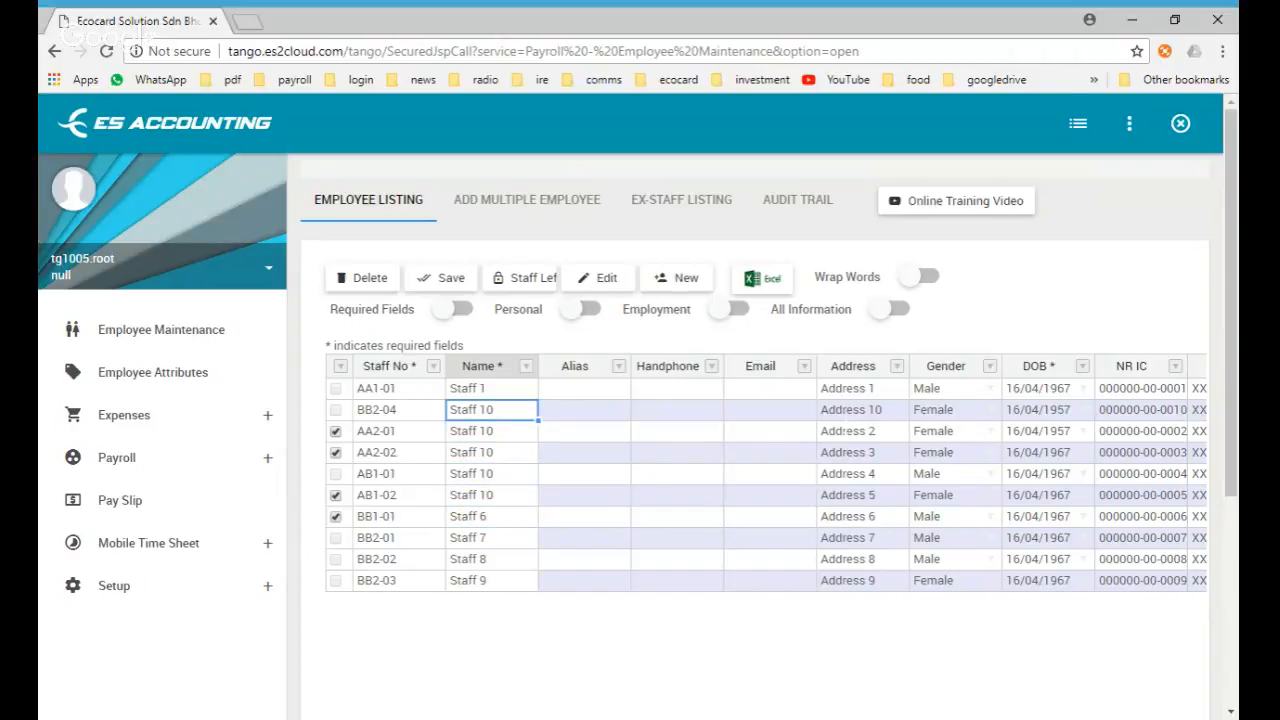
key("Right")
key("Right")
key("Right")
key("Right")
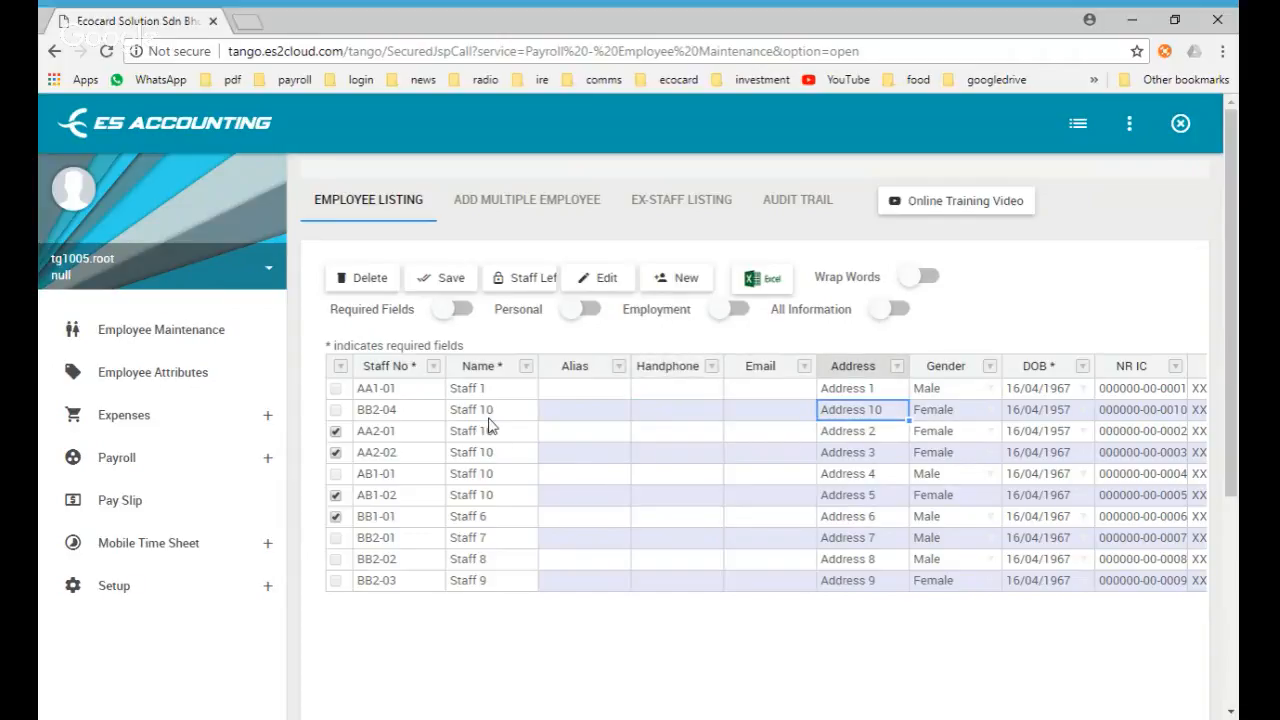
key("Left")
key("Left")
key("Left")
key("Left")
key("Left")
key("Left")
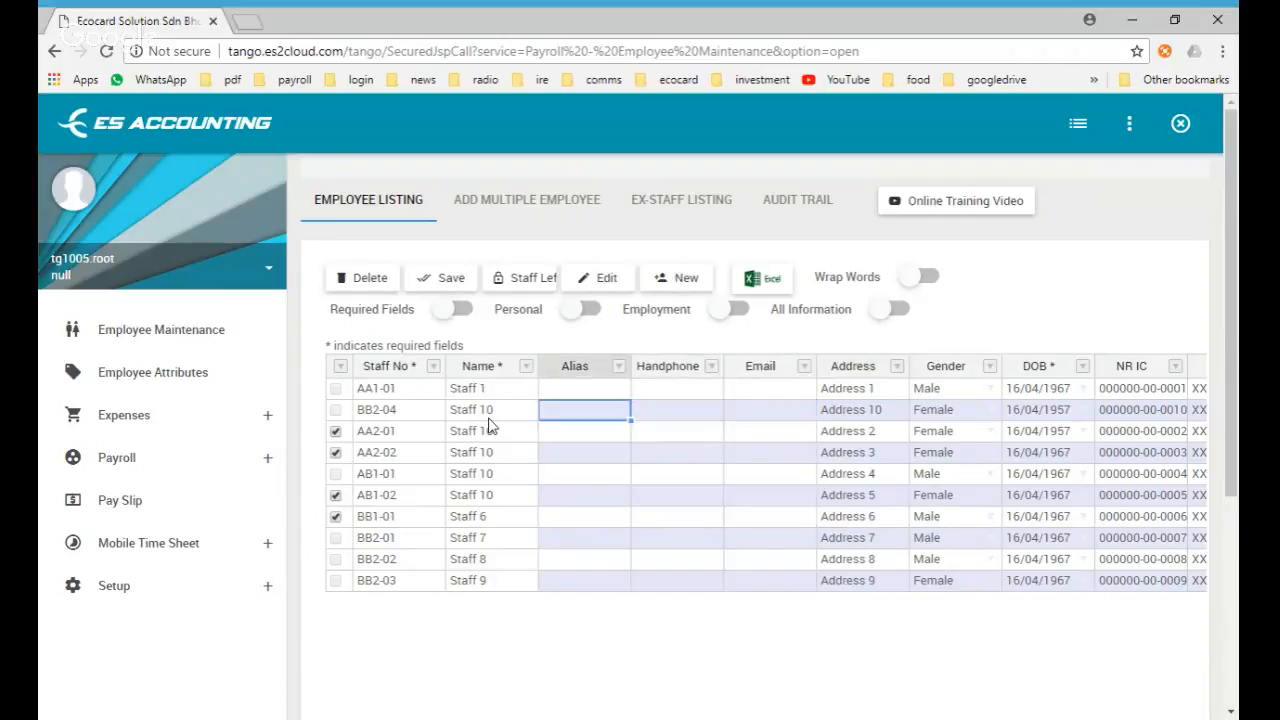
key("Right")
key("Down")
key("Down")
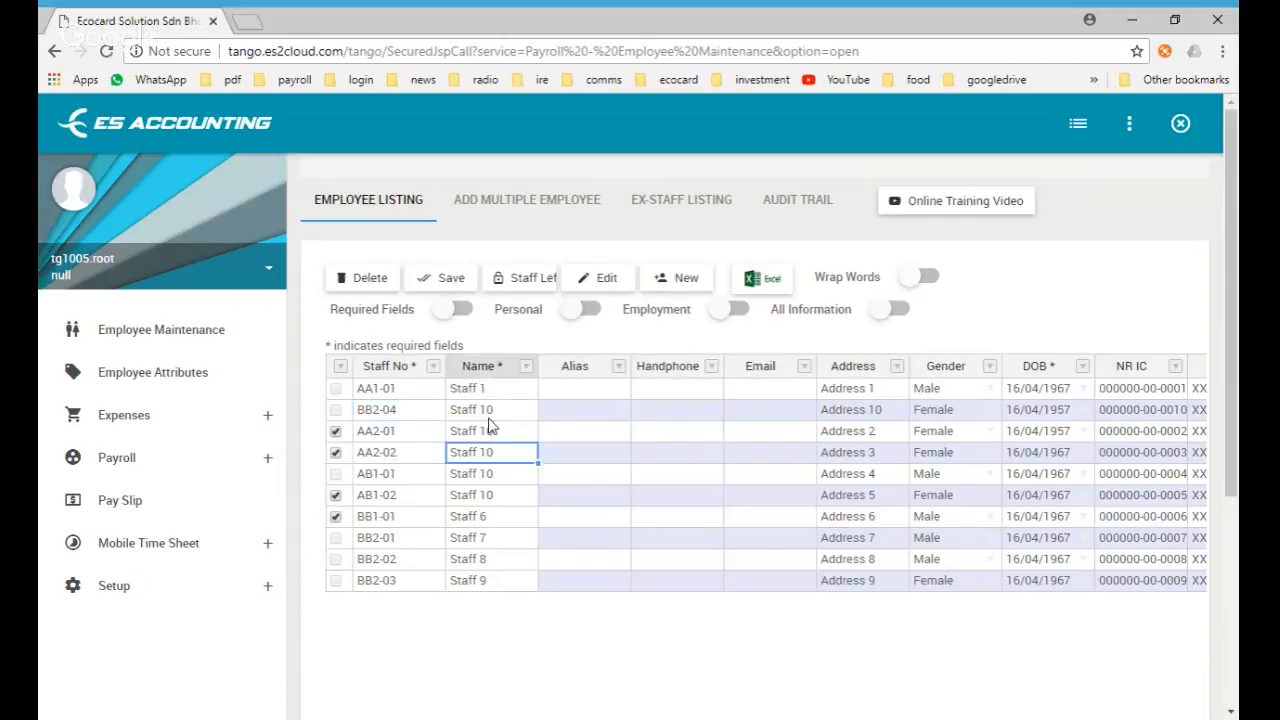
- Leave the cell selection in the Name column and reload the page to discard the unsaved name changes
key("Up")
key("Left")
key("Right")
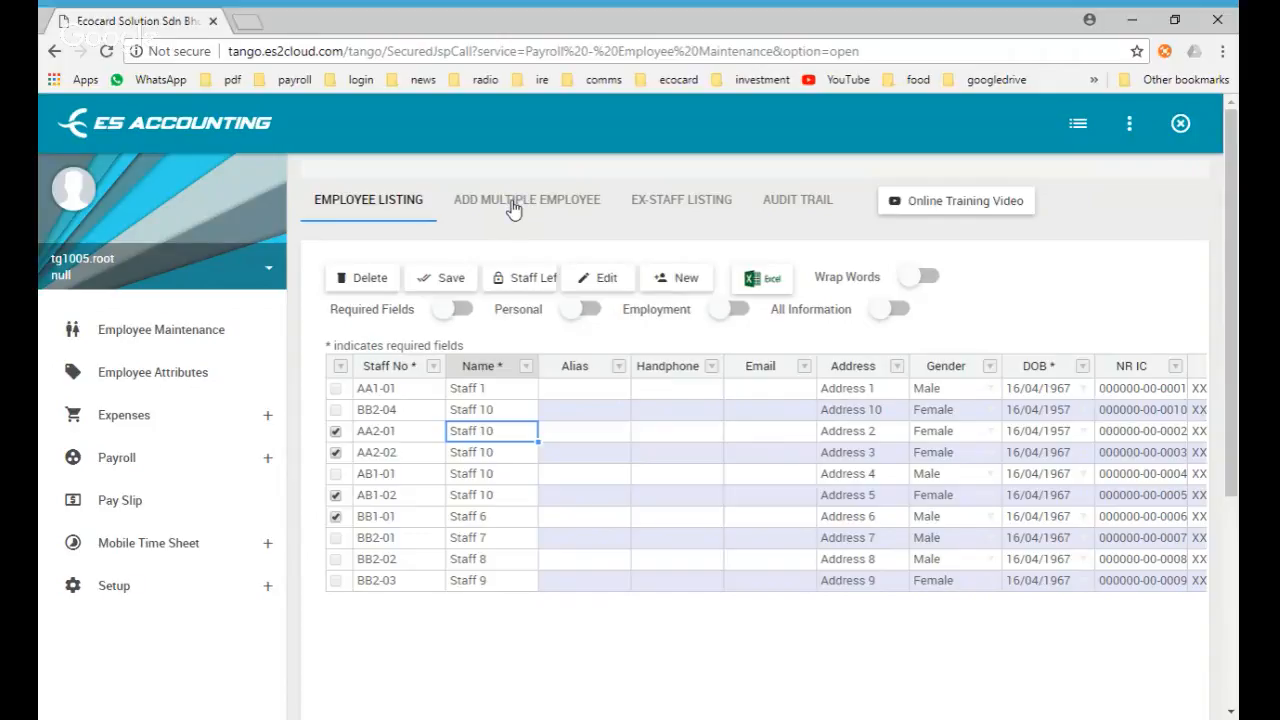
left_click(1125, 267)
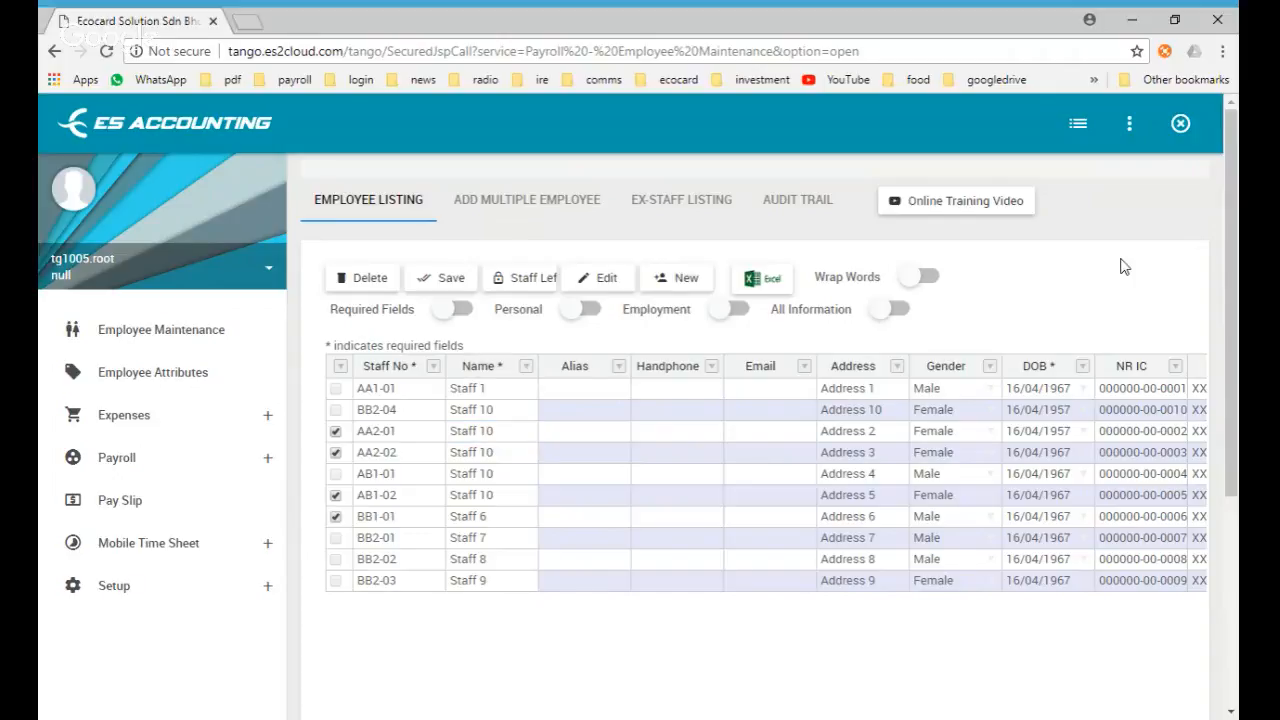
key("F5")
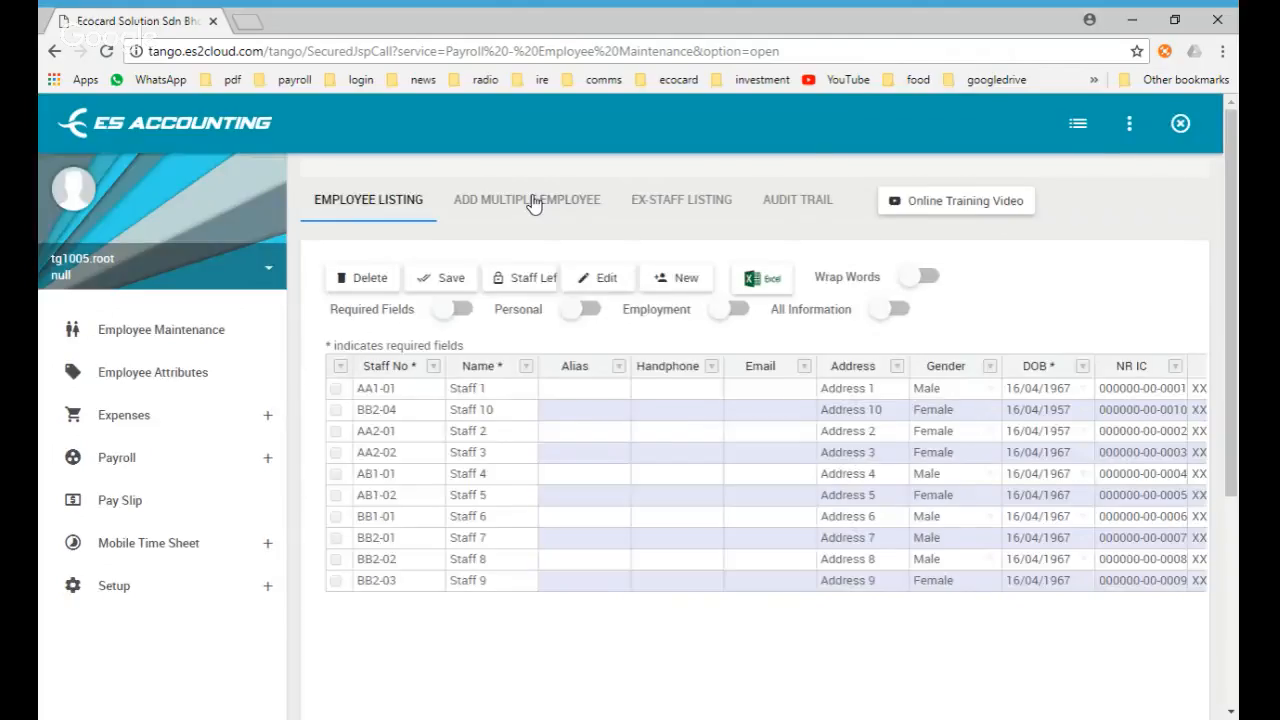
- Copy the staff numbers and names of Staff 1 and Staff 10 from the employee listing into the Add Multiple Employee grid
left_click(538, 202)
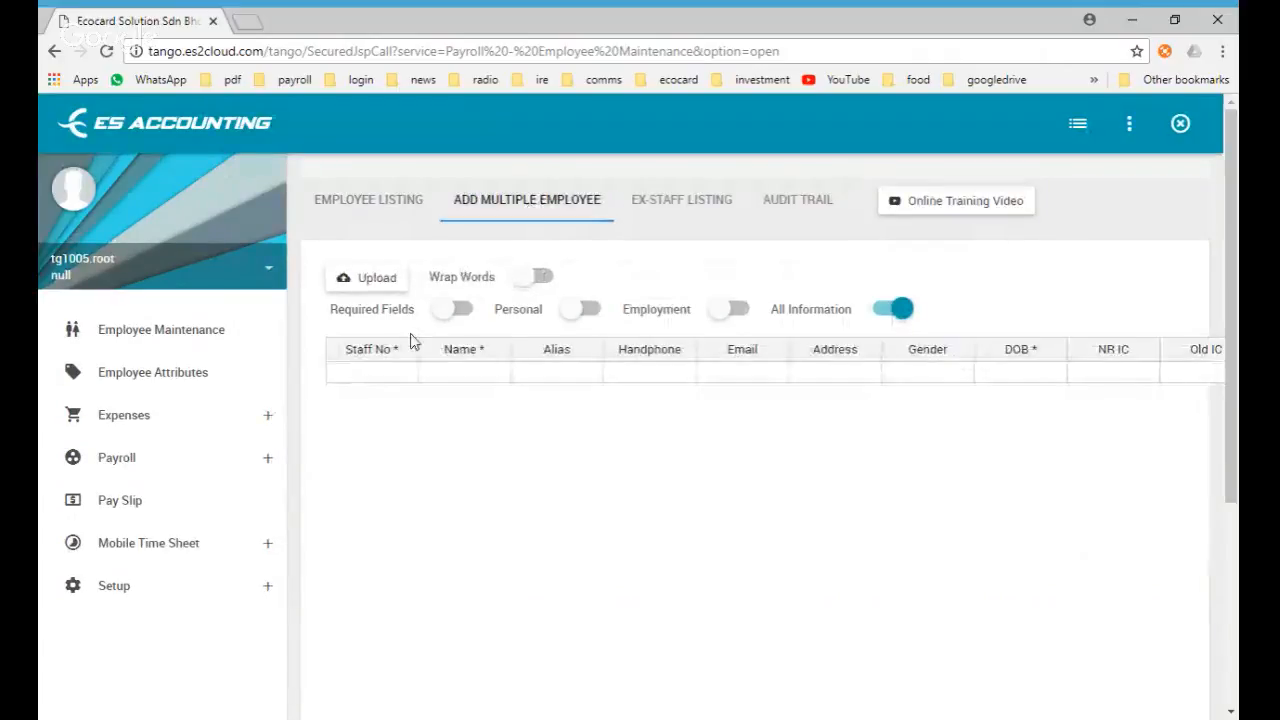
left_click(388, 205)
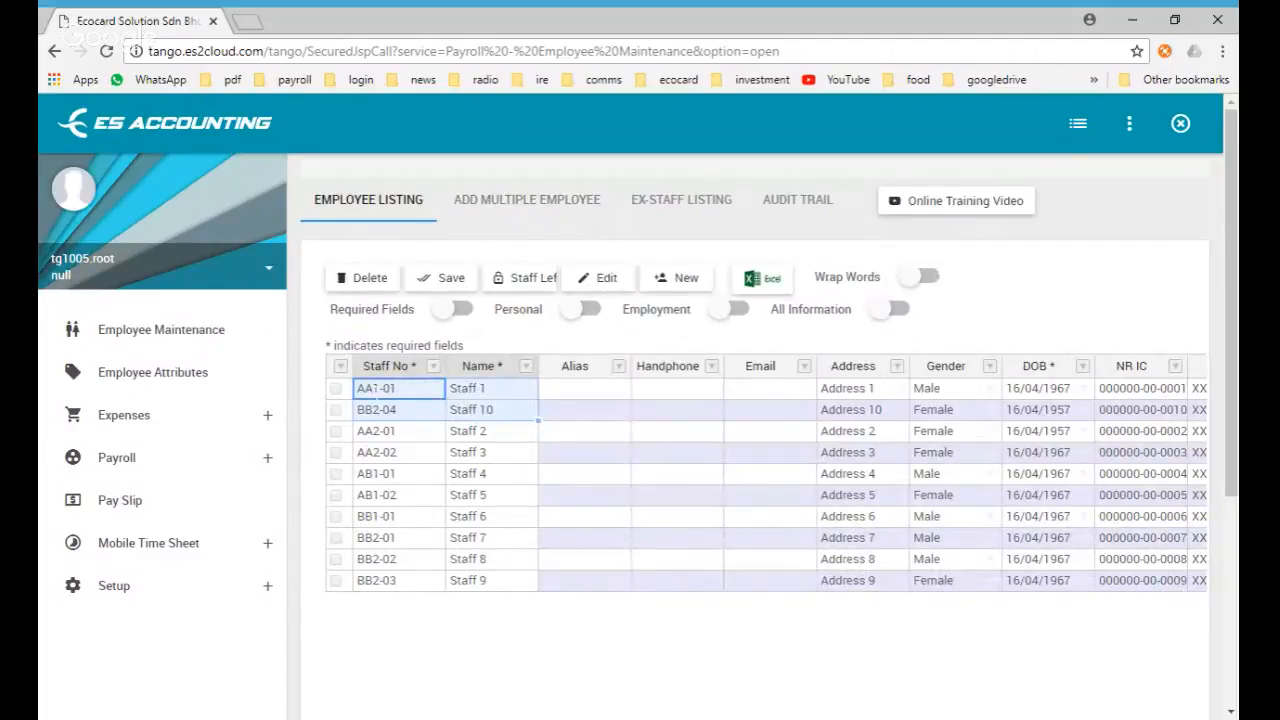
left_click(528, 200)
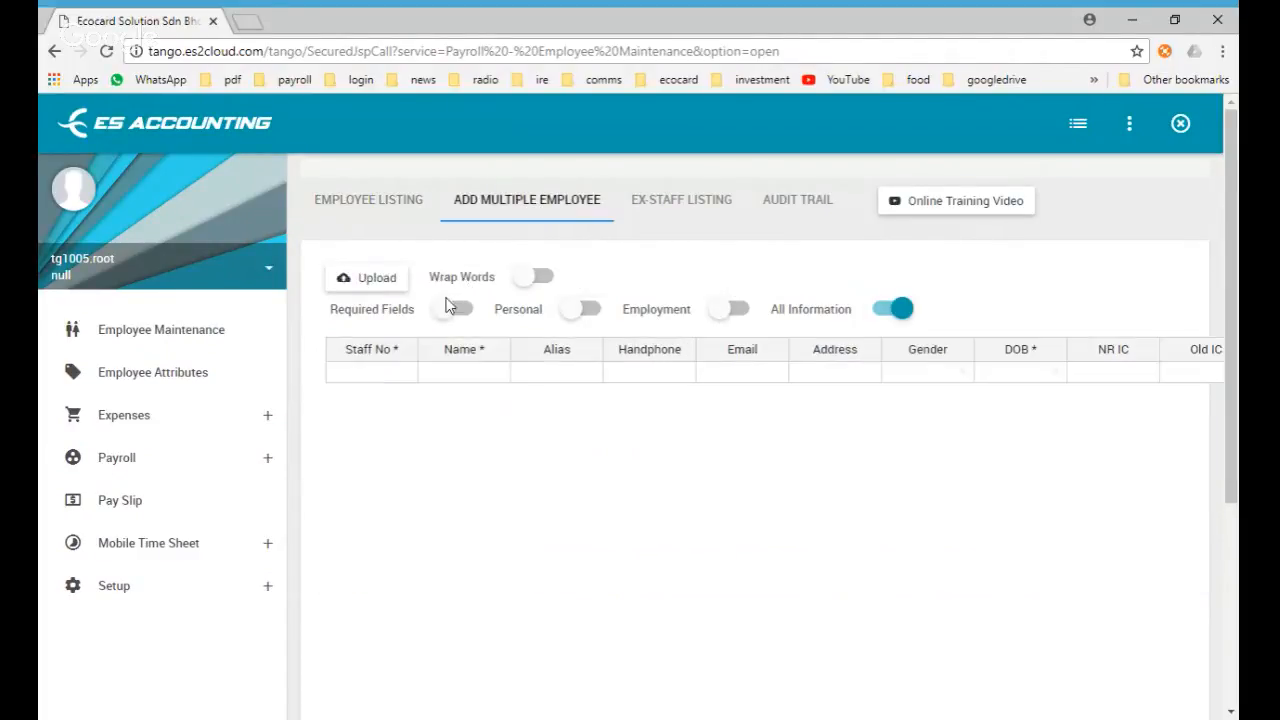
left_click(389, 373)
type("AA1-01\tStaff 1 BB2-04\tStaff 10")
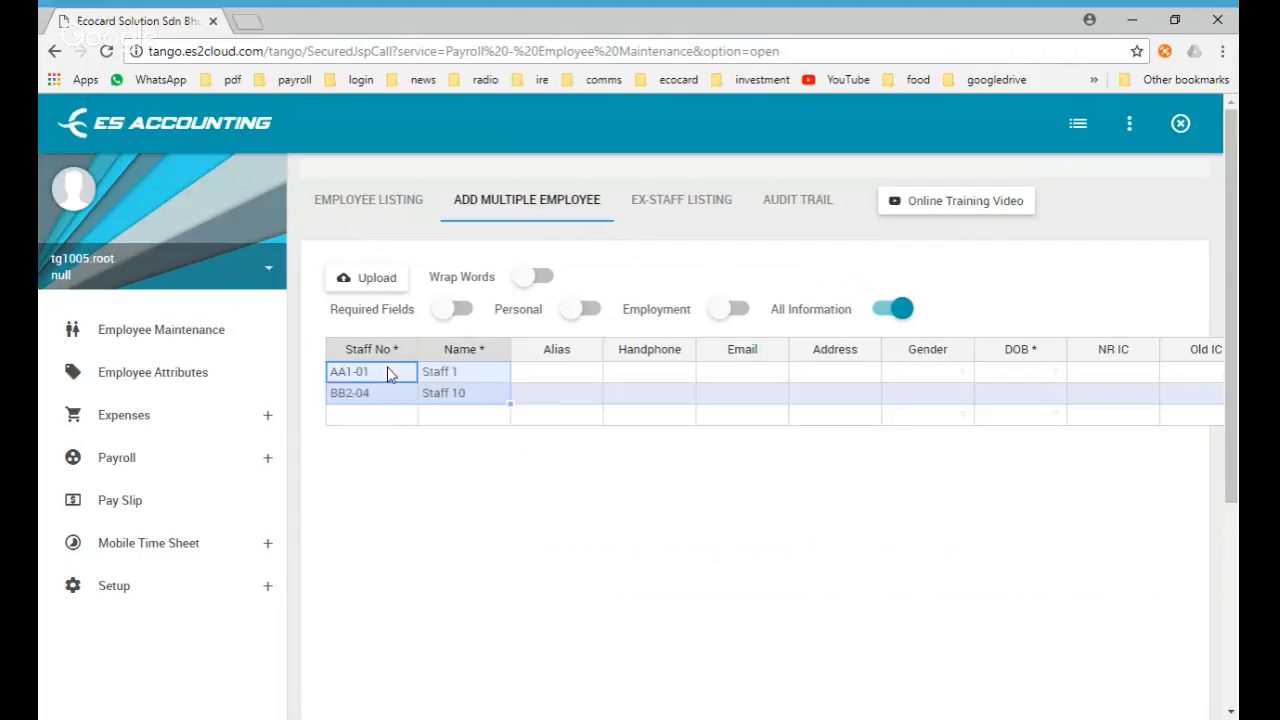
- Append a 1 to the staff number in each of the two pasted employee rows
left_click(389, 373)
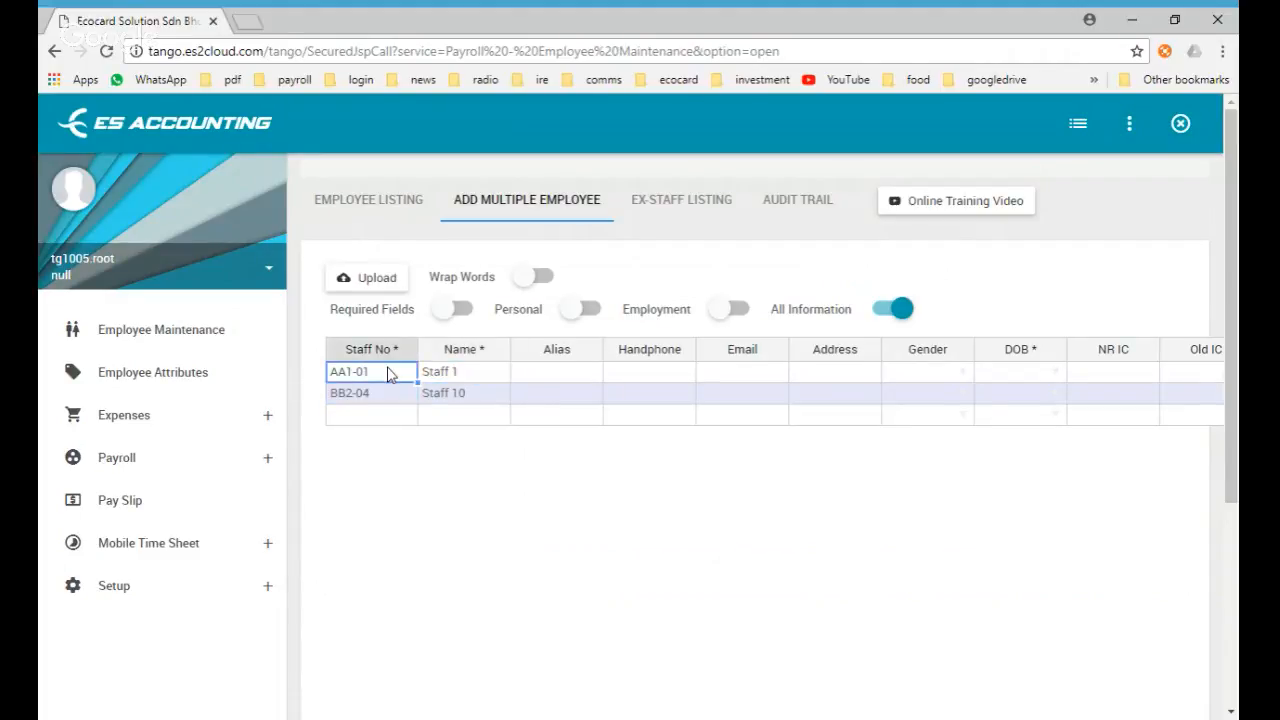
double_click(389, 373)
type("1")
key("Tab")
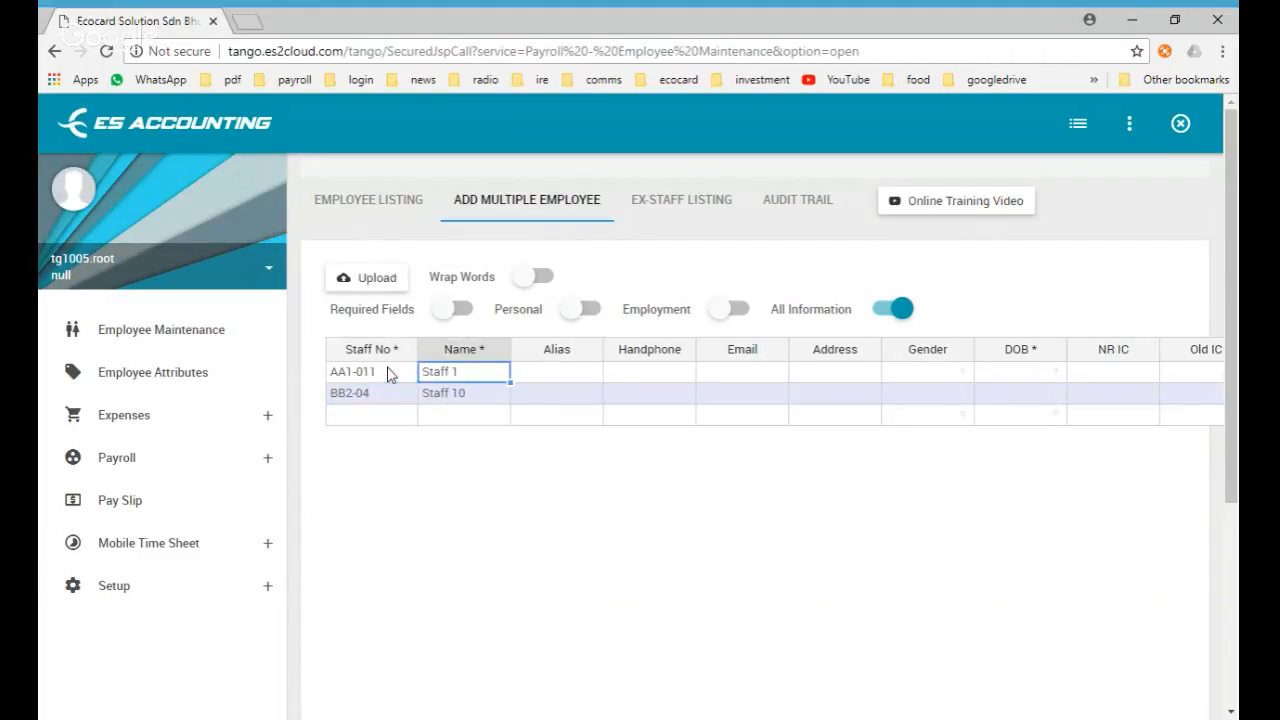
key("Down")
key("Left")
key("F2")
type("1")
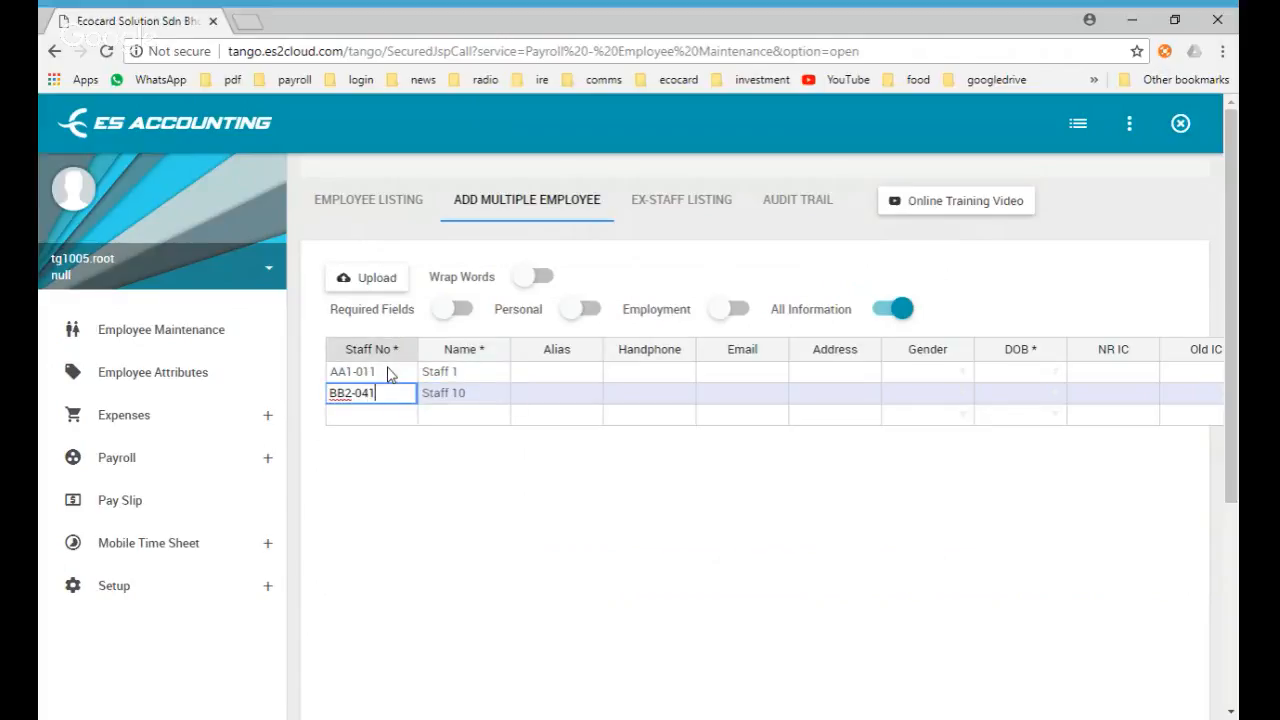
key("Tab")
- Replace the names in the two pasted rows with the new employees' names
key("Up")
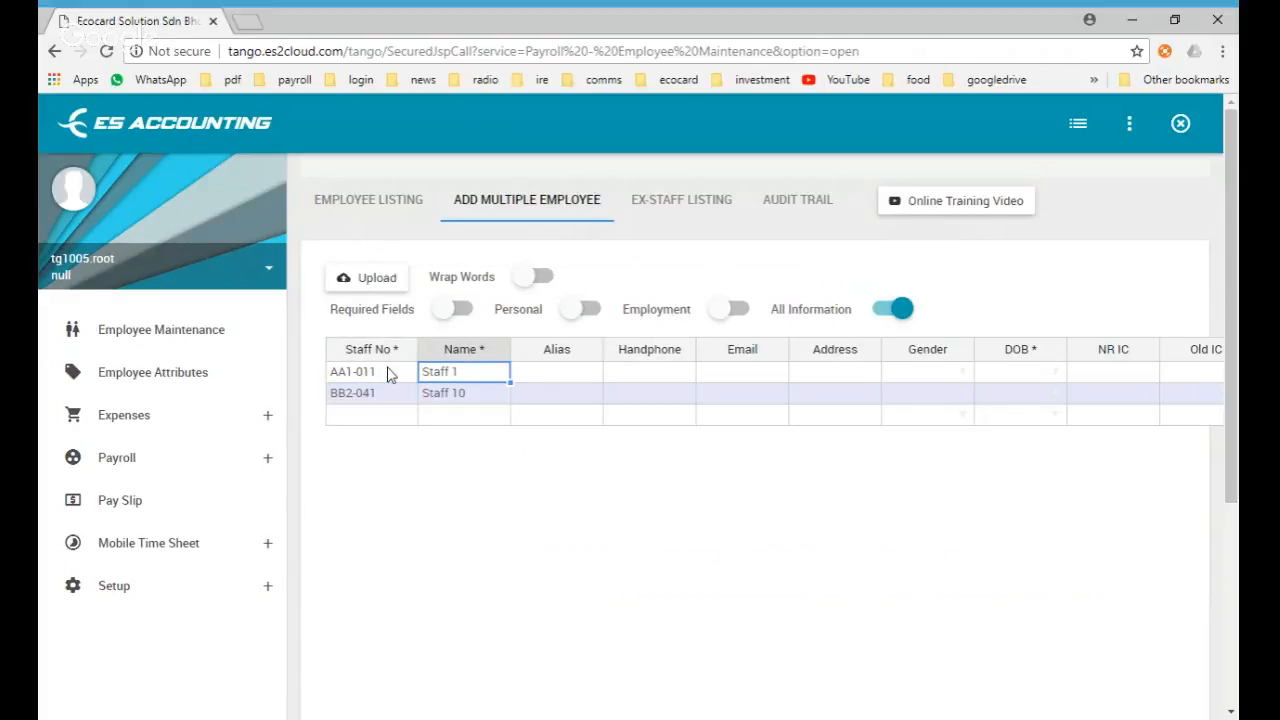
type("Jonathan")
key("Tab")
key("Down")
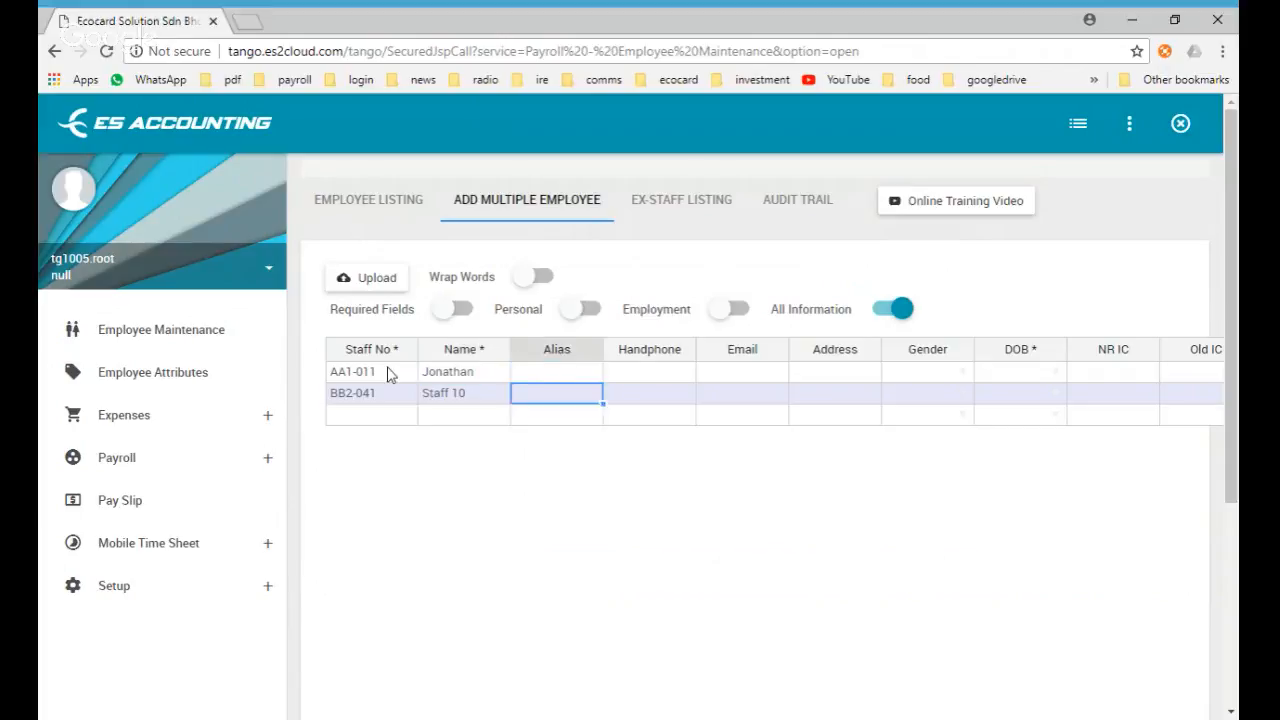
key("Left")
type("Lev")
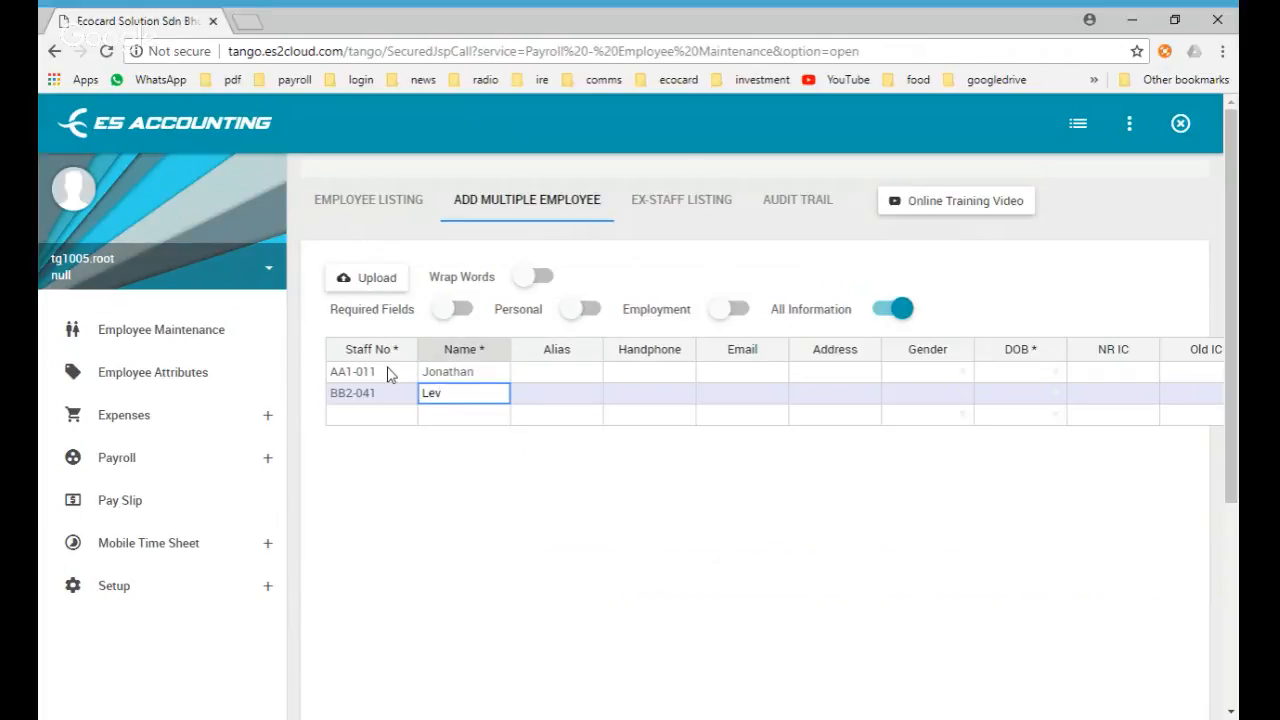
type("ingston")
key("Tab")
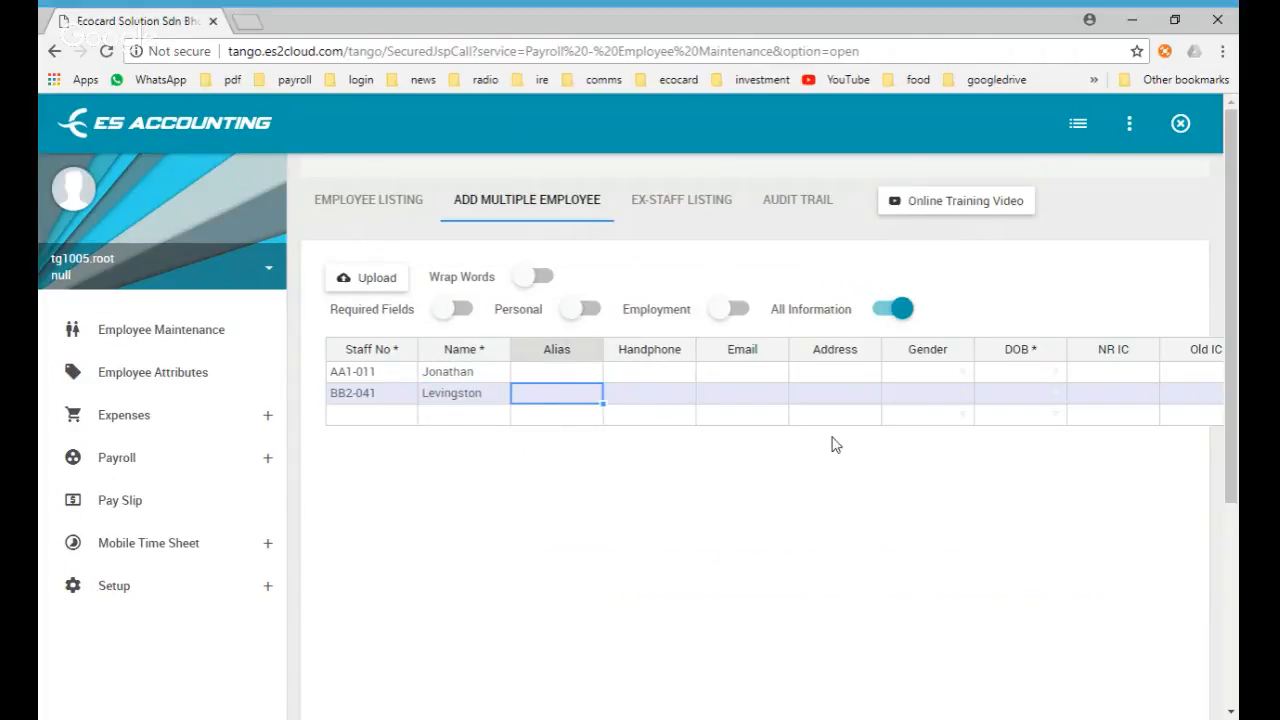
- Show only the required fields and add a third employee row with staff number "adf" and name "next name"
left_click(379, 316)
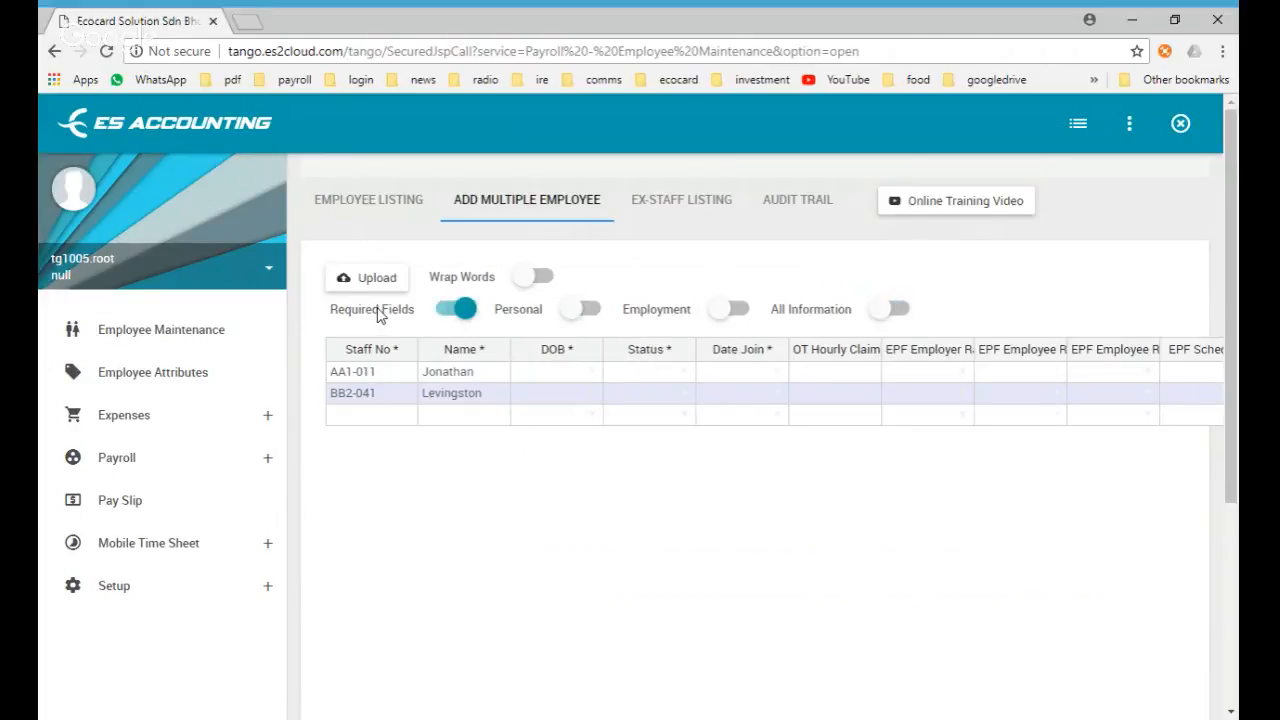
left_click(450, 396)
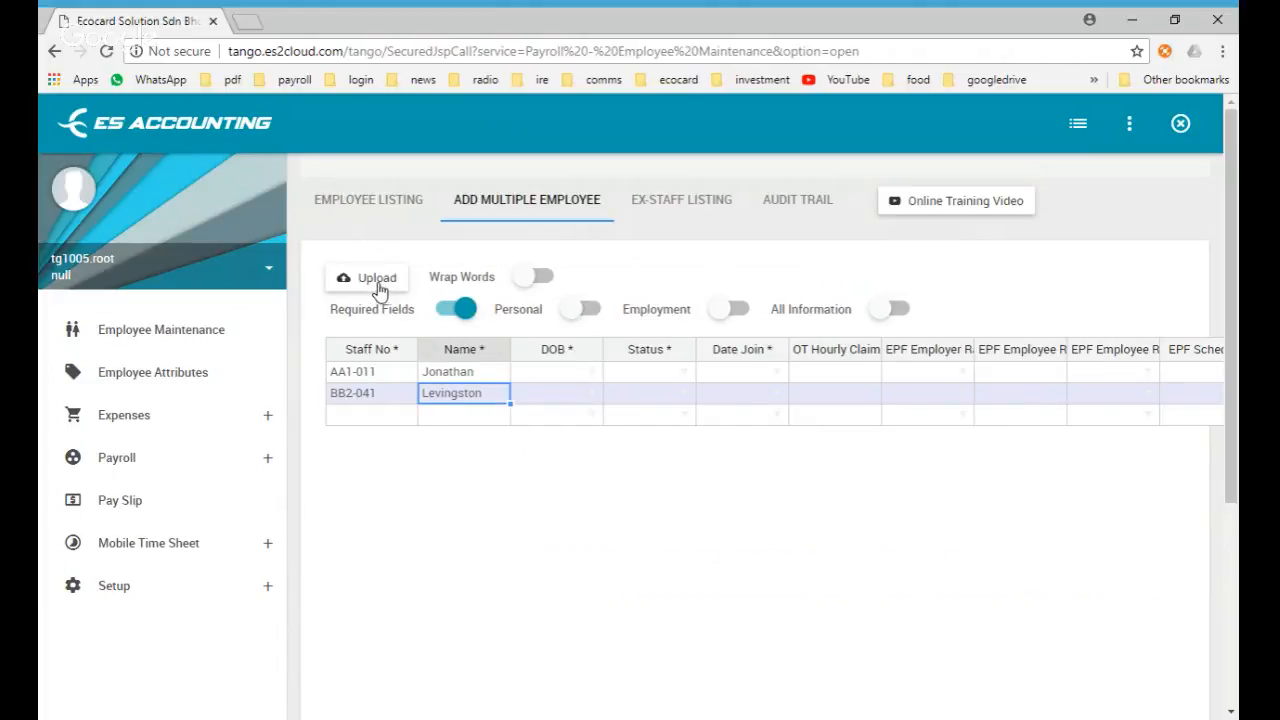
left_click(366, 413)
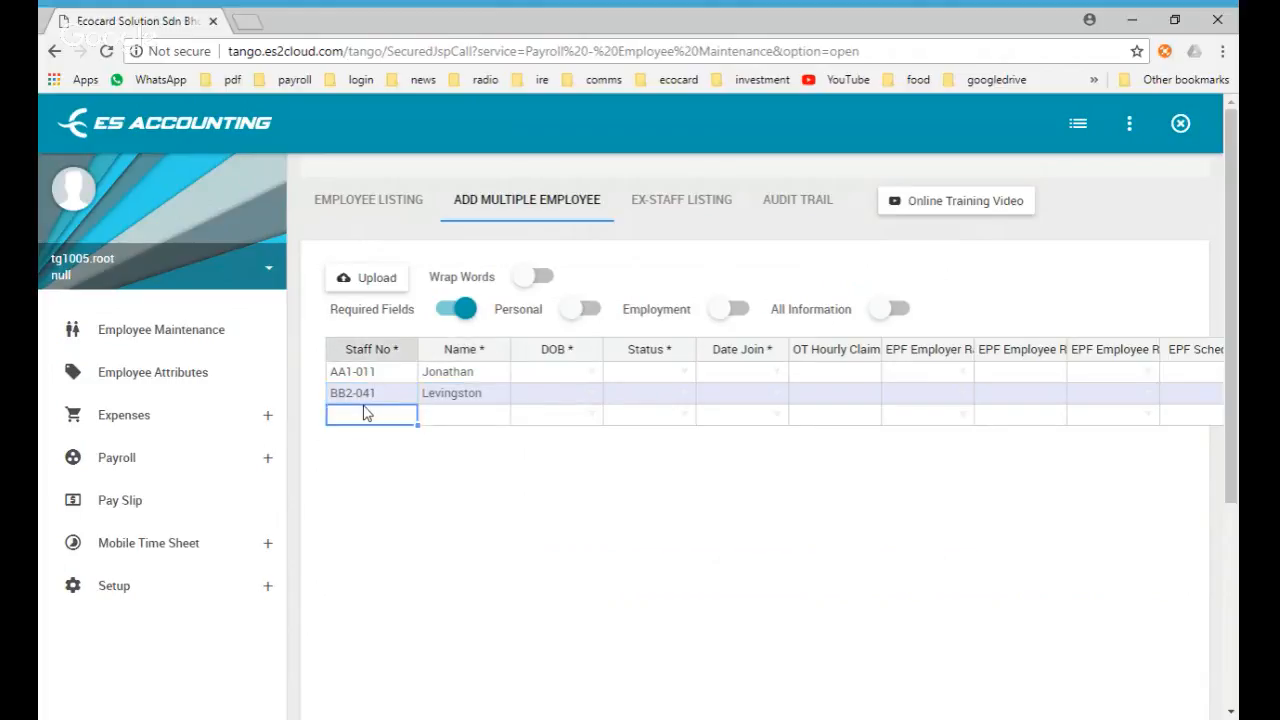
type("adf")
key("Tab")
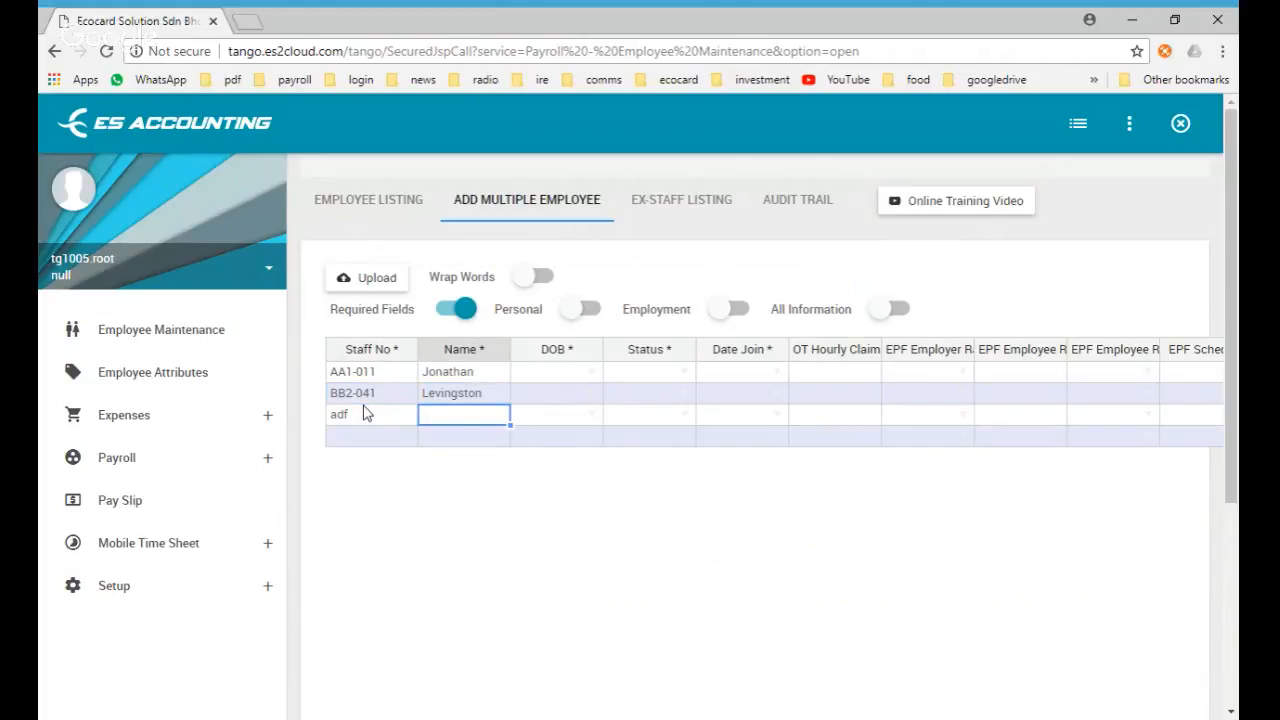
type("next name")
key("Tab")
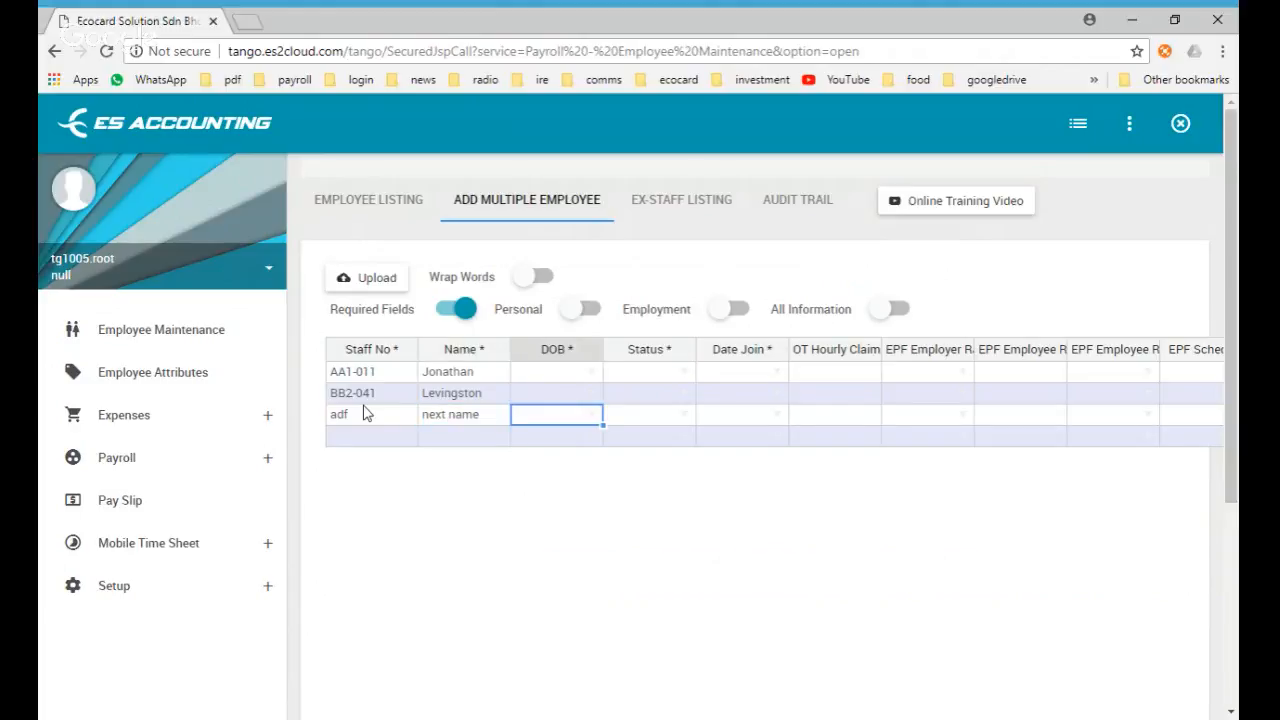
left_click(366, 418)
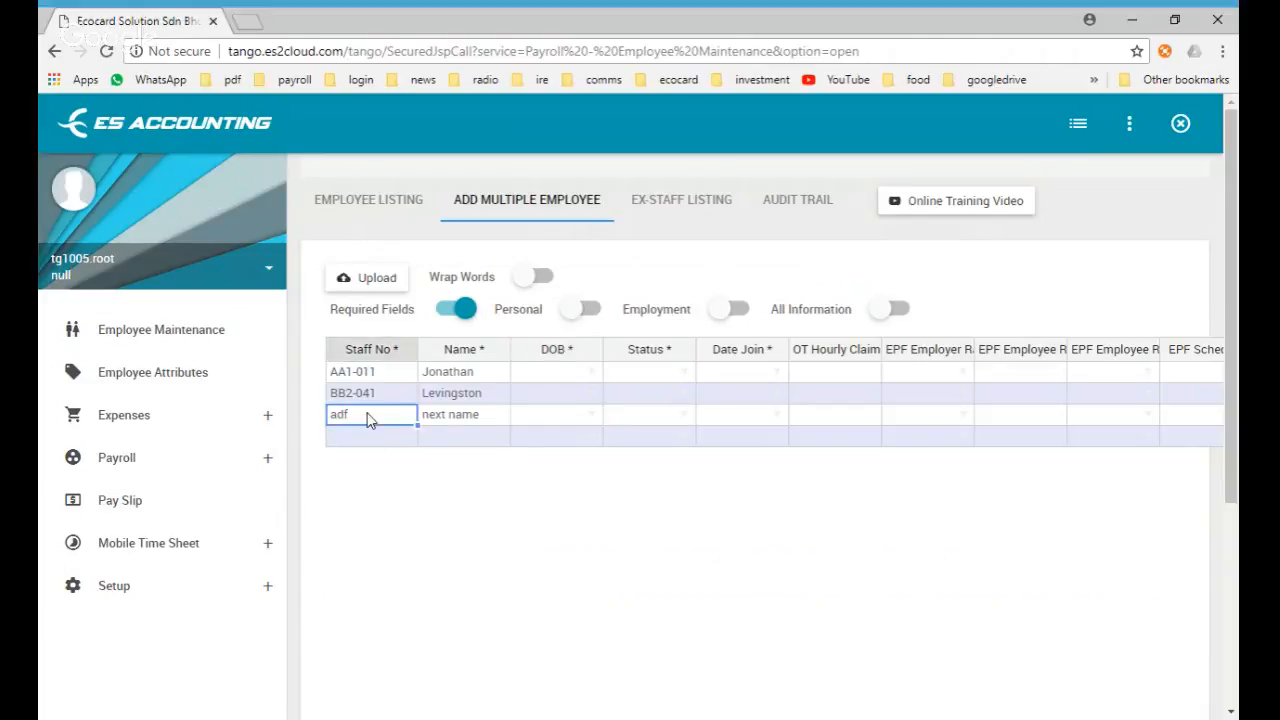
key("Tab")
left_click(366, 418)
key("Down")
left_click(367, 420)
right_click(367, 420)
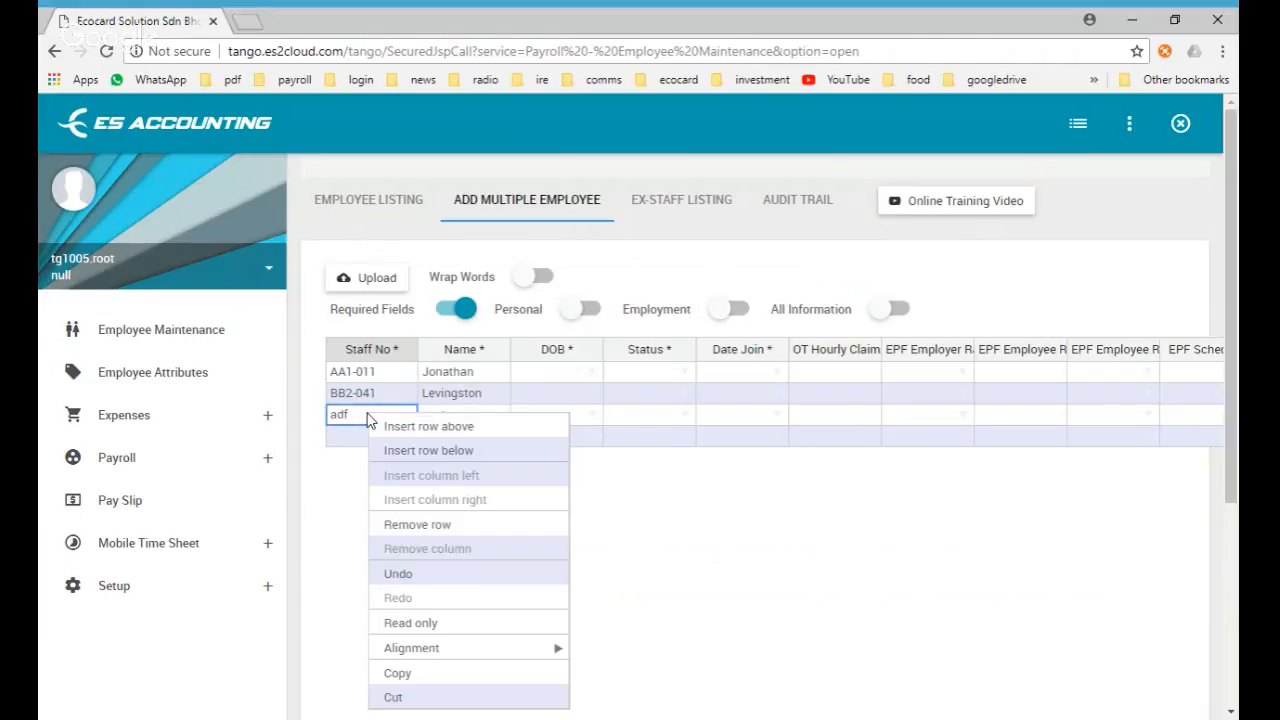
- Clear the entries in the second and third employee rows and remove both rows from the grid
left_click(356, 396)
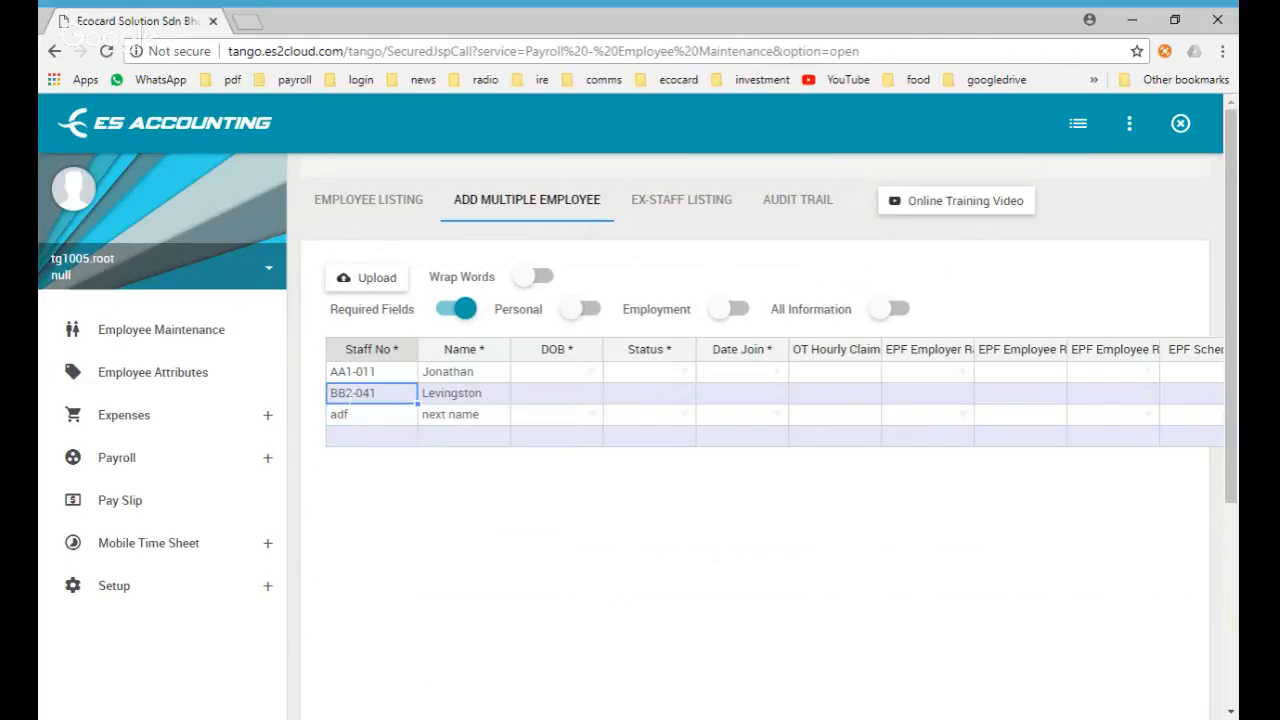
key("shift+Right")
key("shift+Right")
key("shift+Right")
key("shift+Down")
key("Delete")
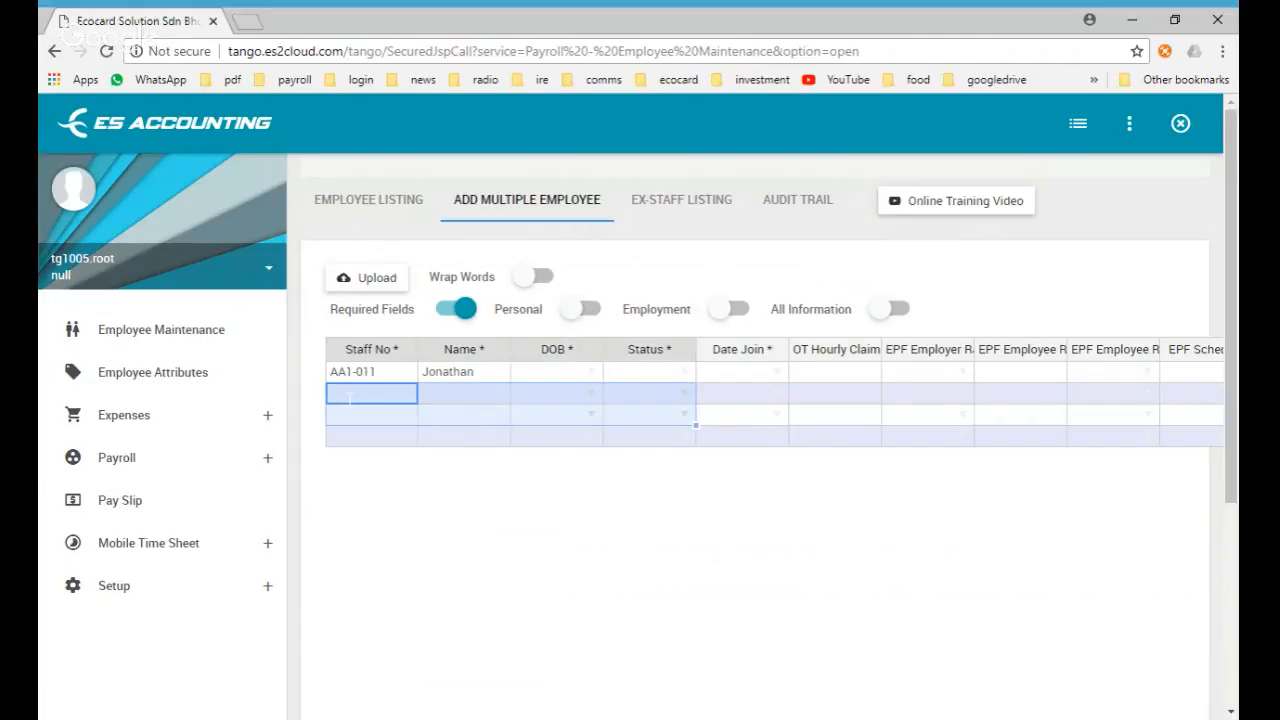
right_click(351, 398)
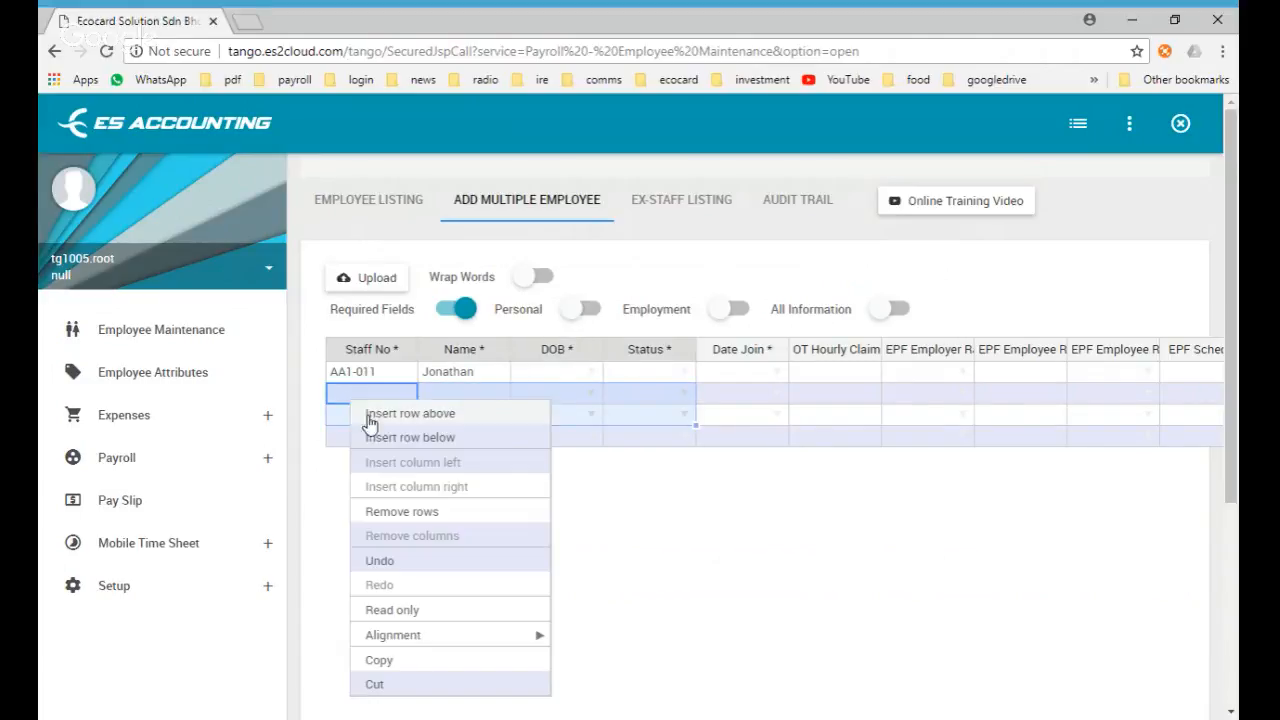
left_click(396, 512)
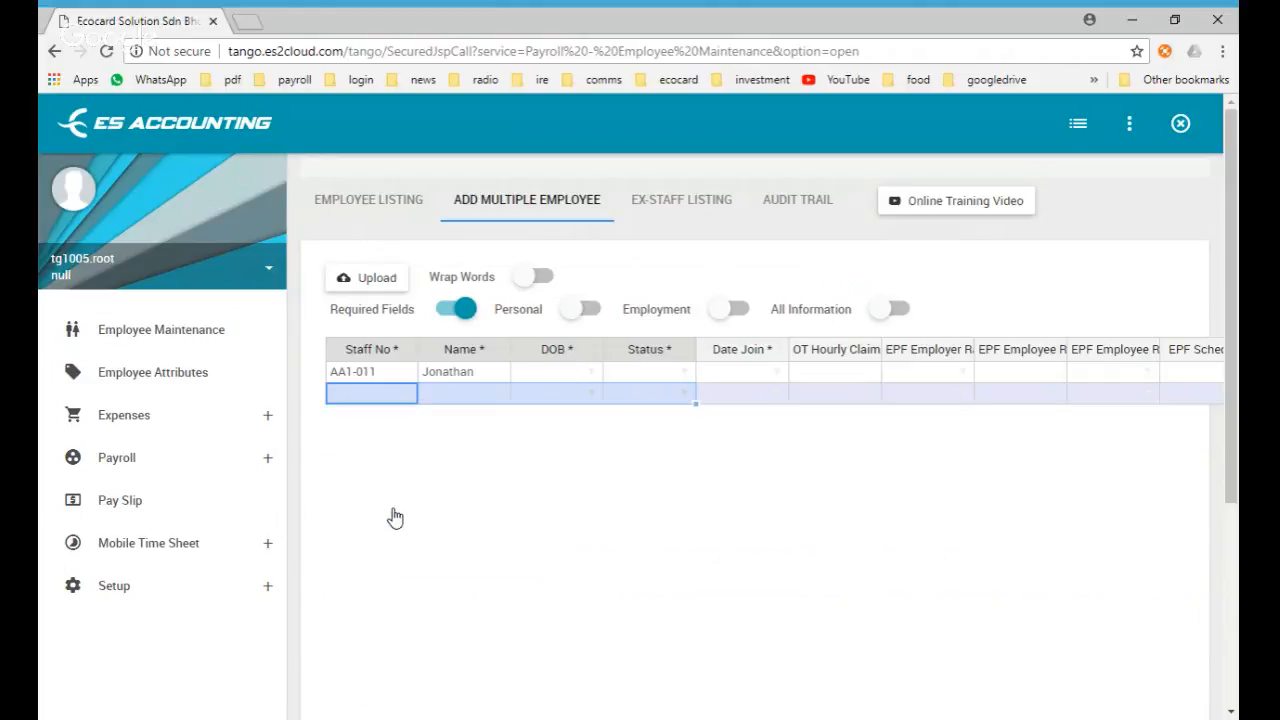
- Try to remove the empty row below the remaining employee
left_click(381, 397)
right_click(381, 400)
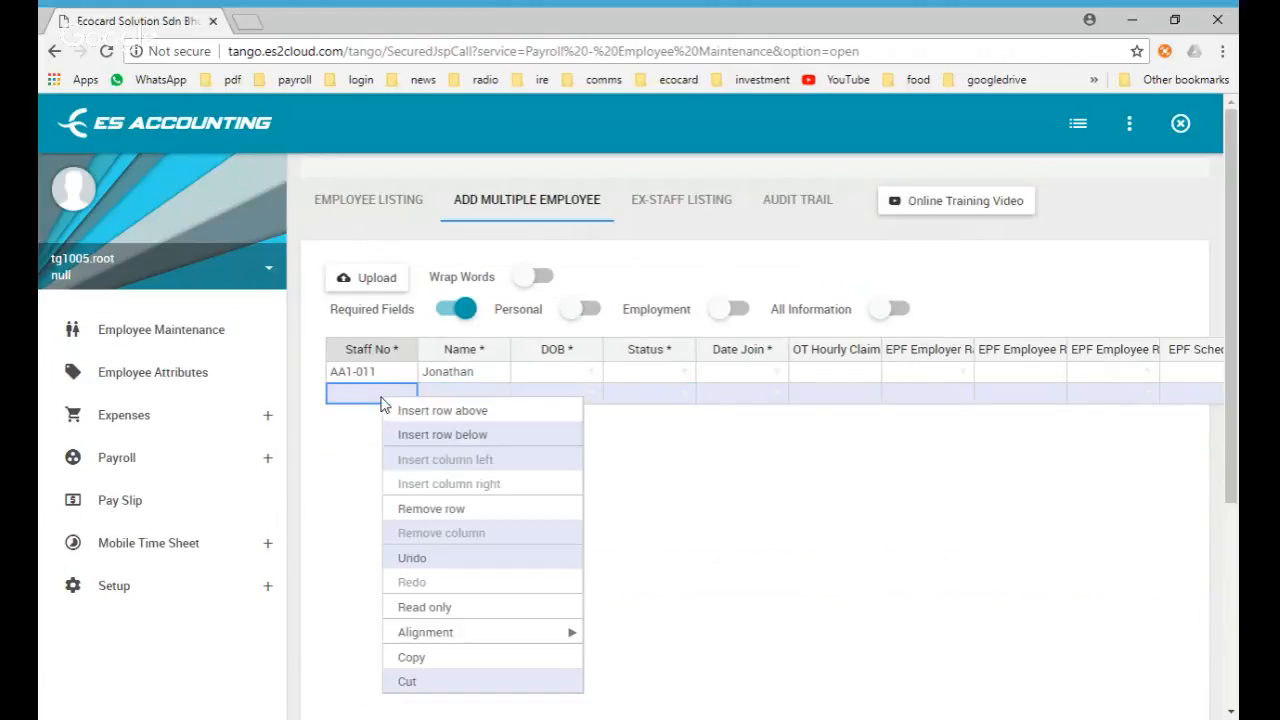
left_click(422, 512)
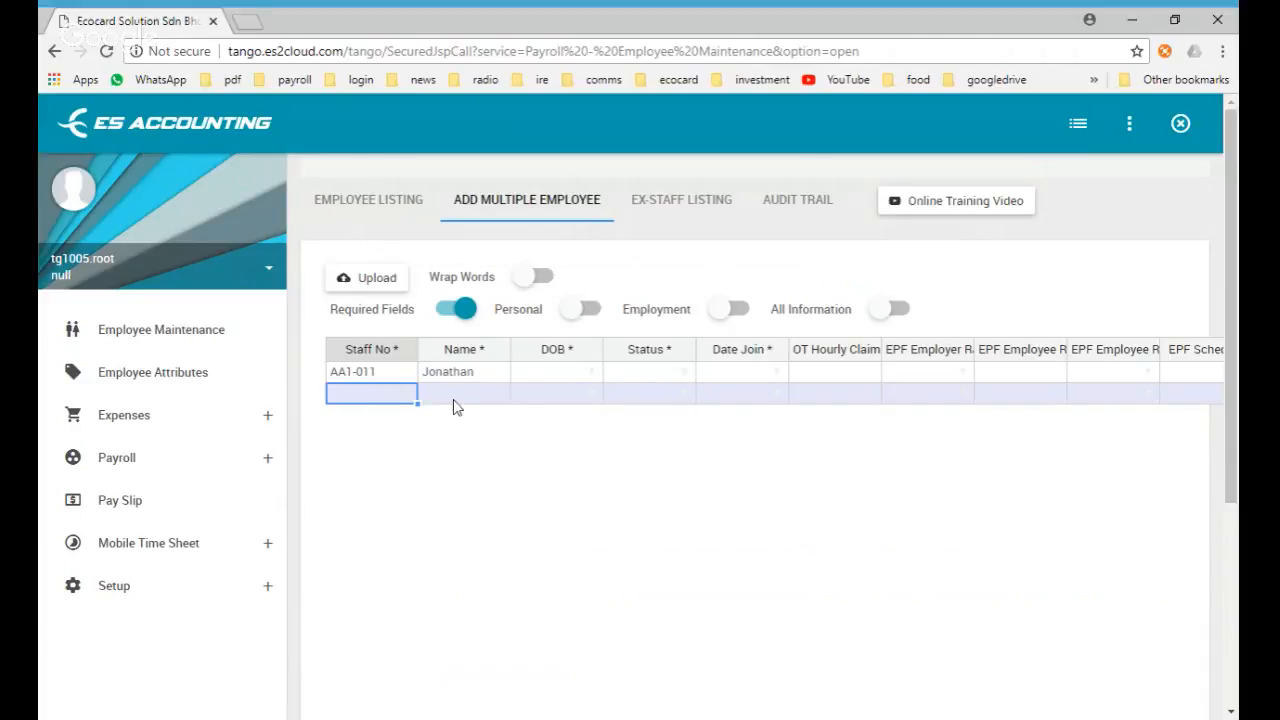
- Insert a row above the empty row beneath the remaining employee and select the inserted row's name cell
left_click(448, 374)
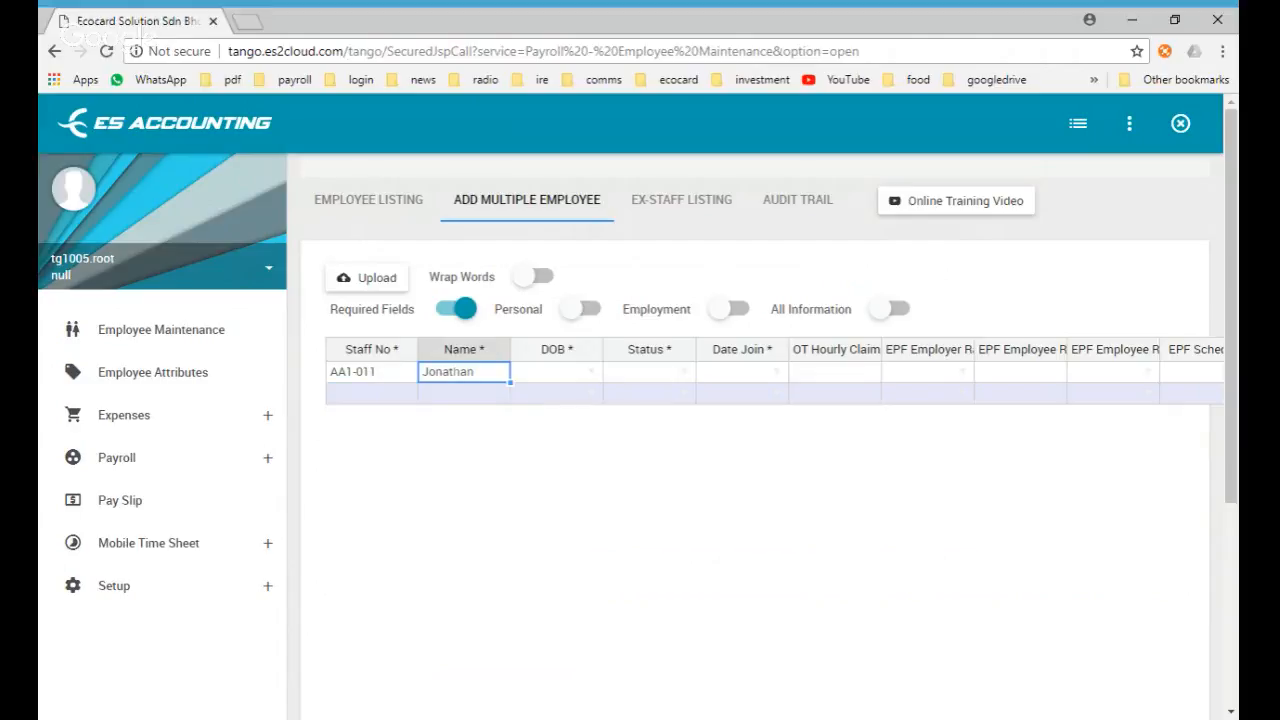
left_click(449, 397)
right_click(449, 397)
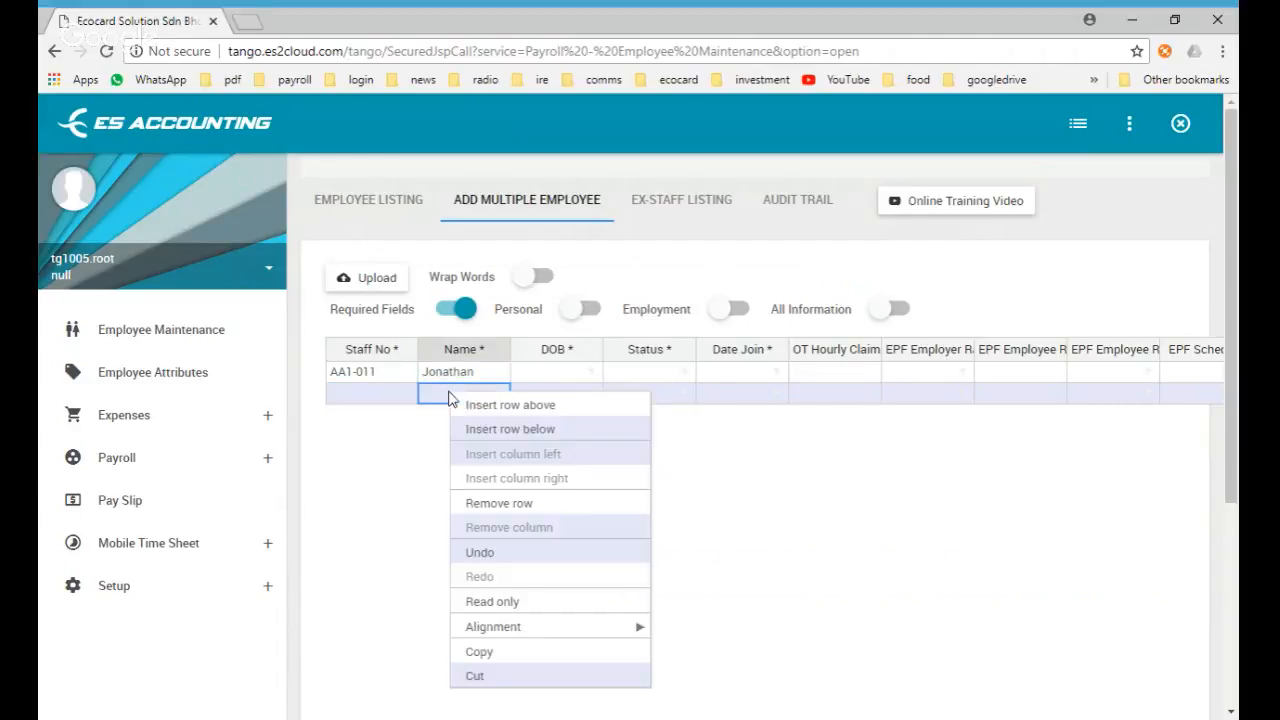
left_click(495, 408)
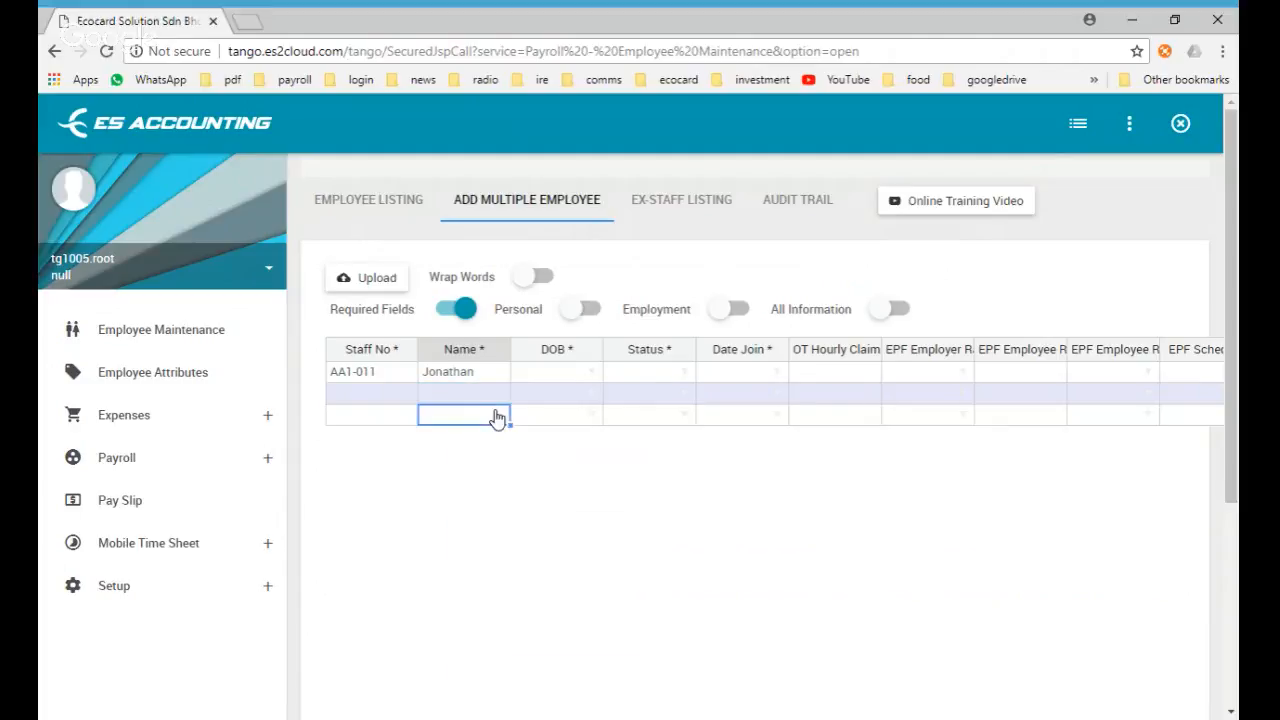
left_click(460, 397)
- Return to the employee listing and select the name cell of Staff 6
left_click(380, 204)
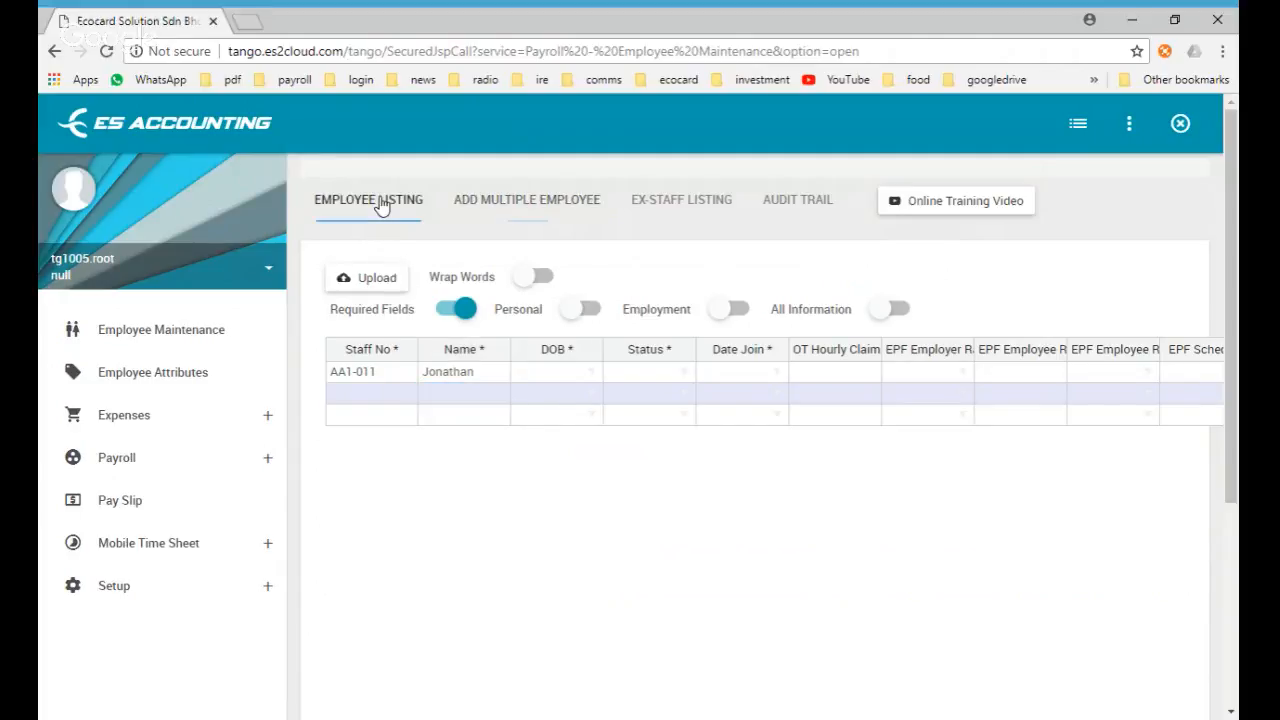
left_click(515, 205)
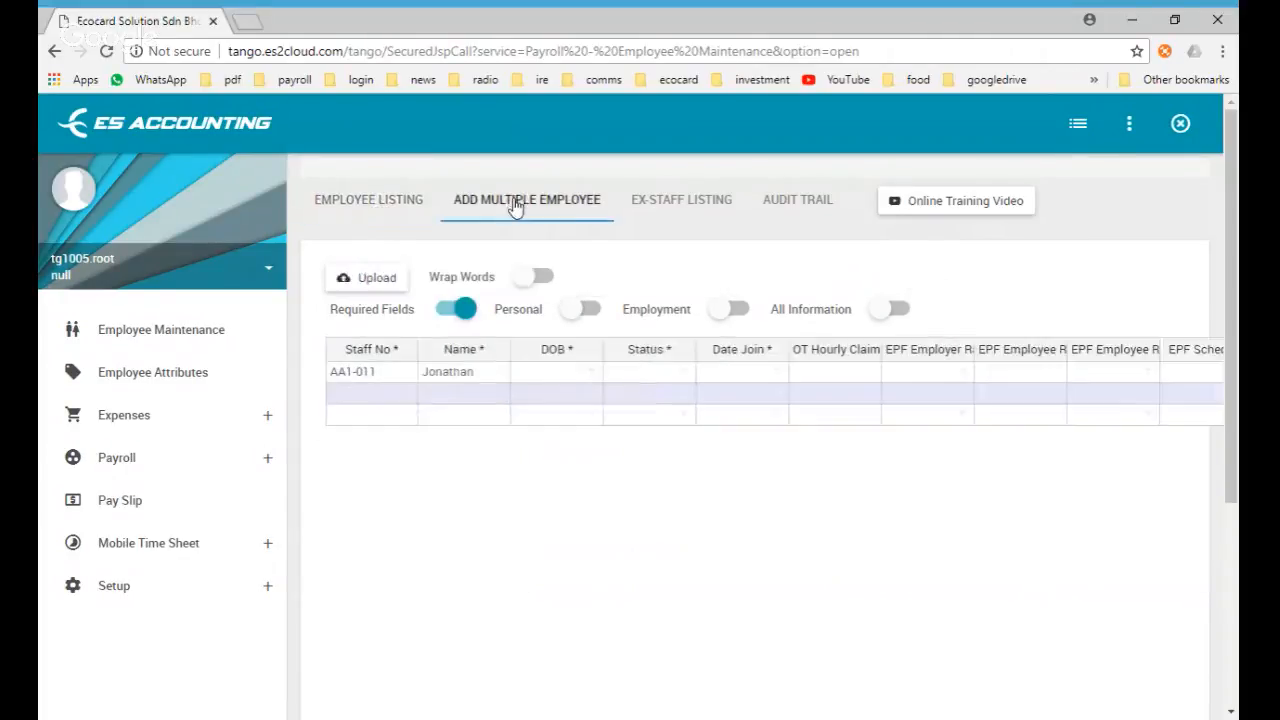
left_click(370, 205)
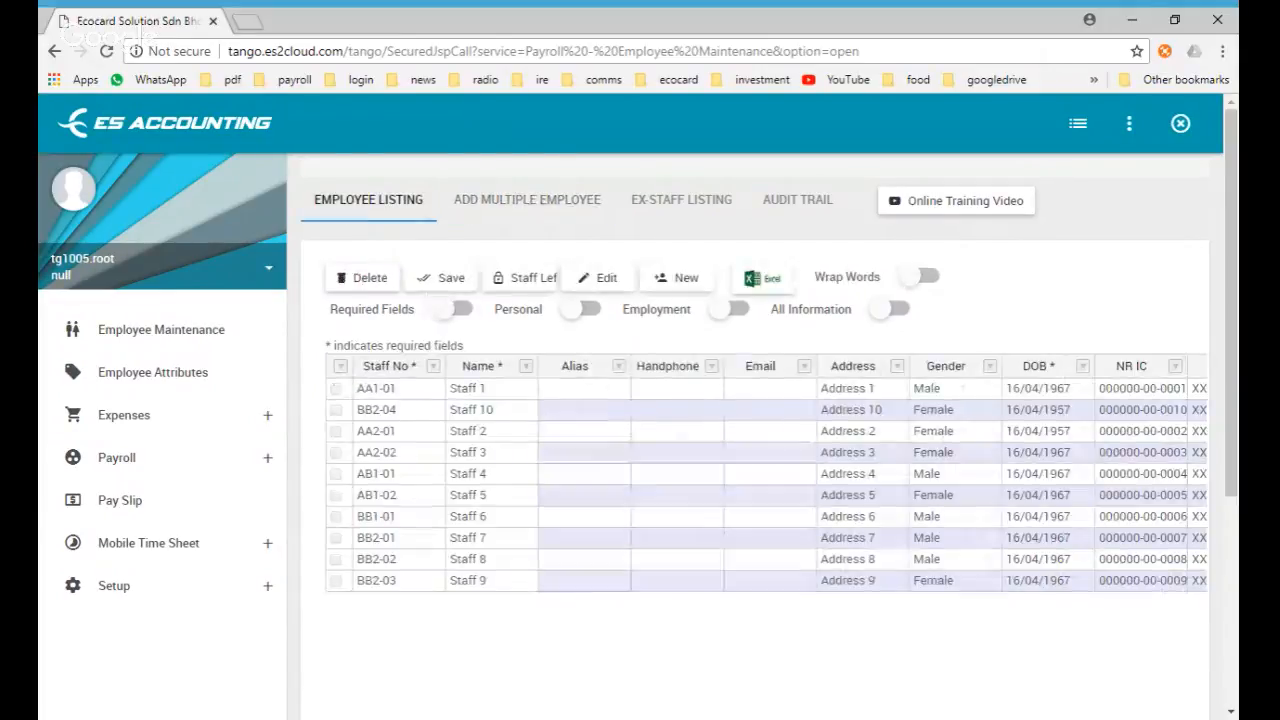
left_click(380, 430)
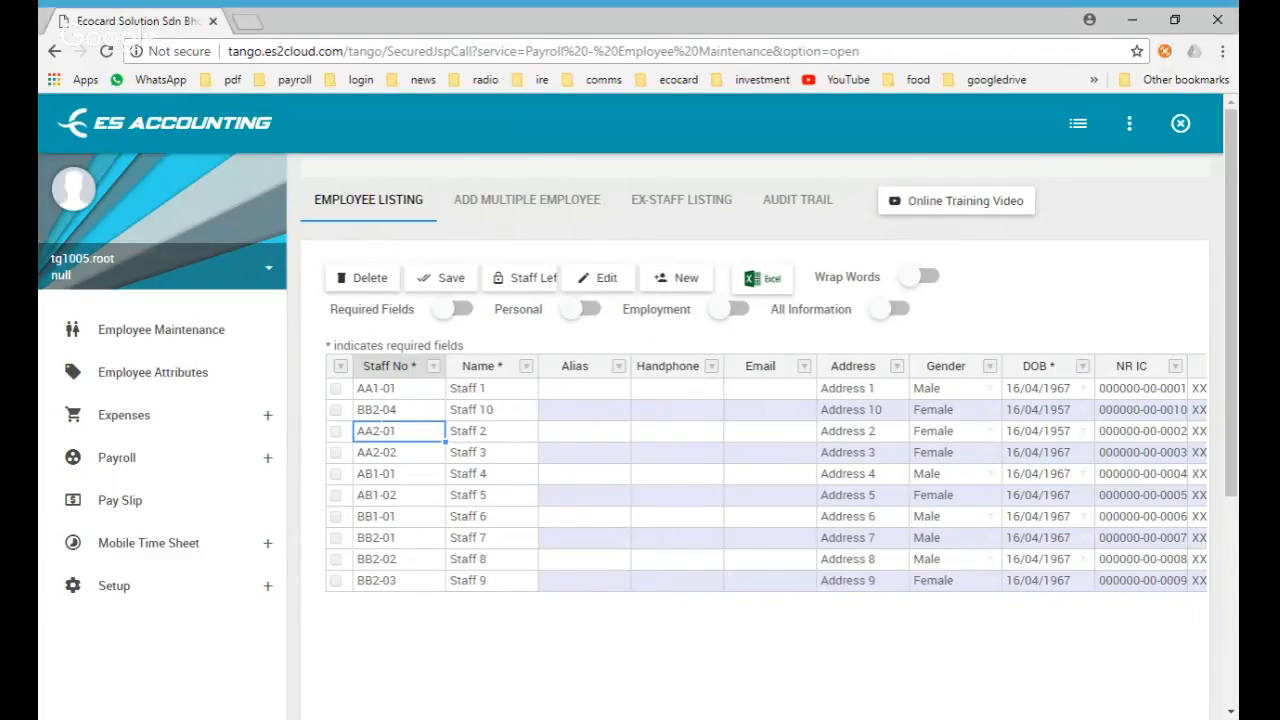
left_click(486, 524)
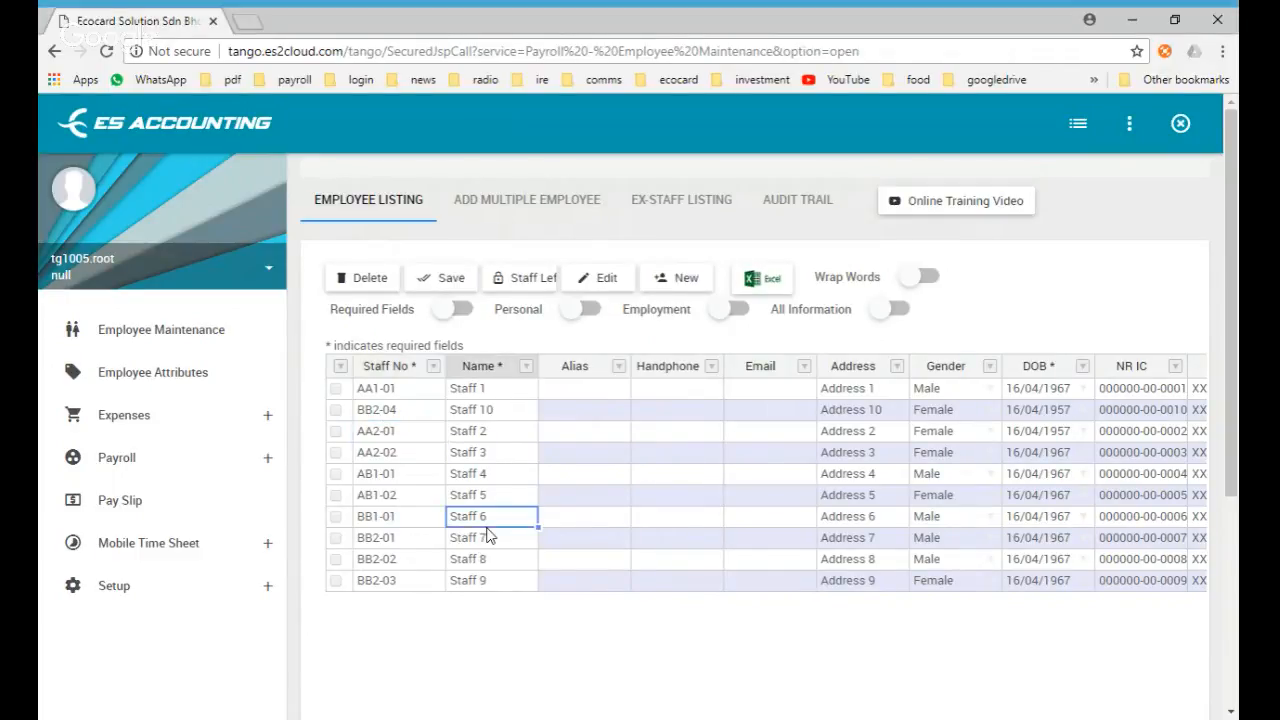
- In the Add Multiple Employee grid, copy the first employee's name into the name cell of the second row
left_click(517, 205)
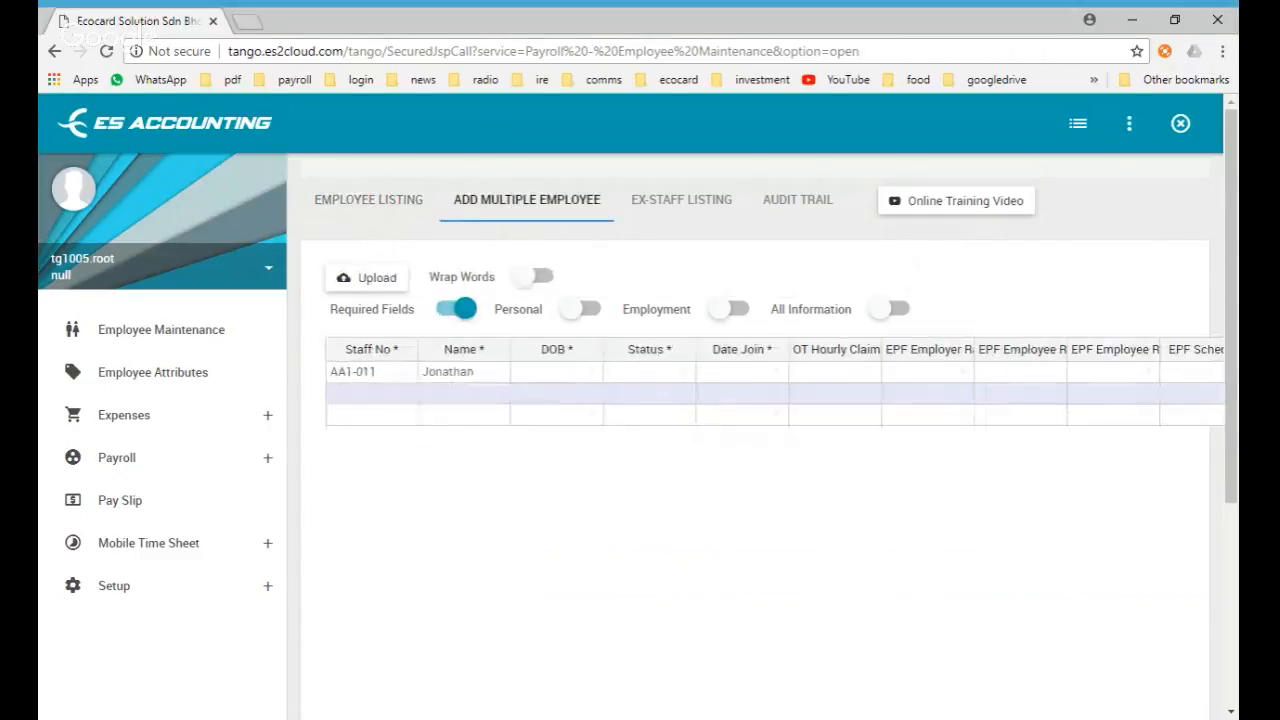
left_click(460, 374)
left_click(464, 393)
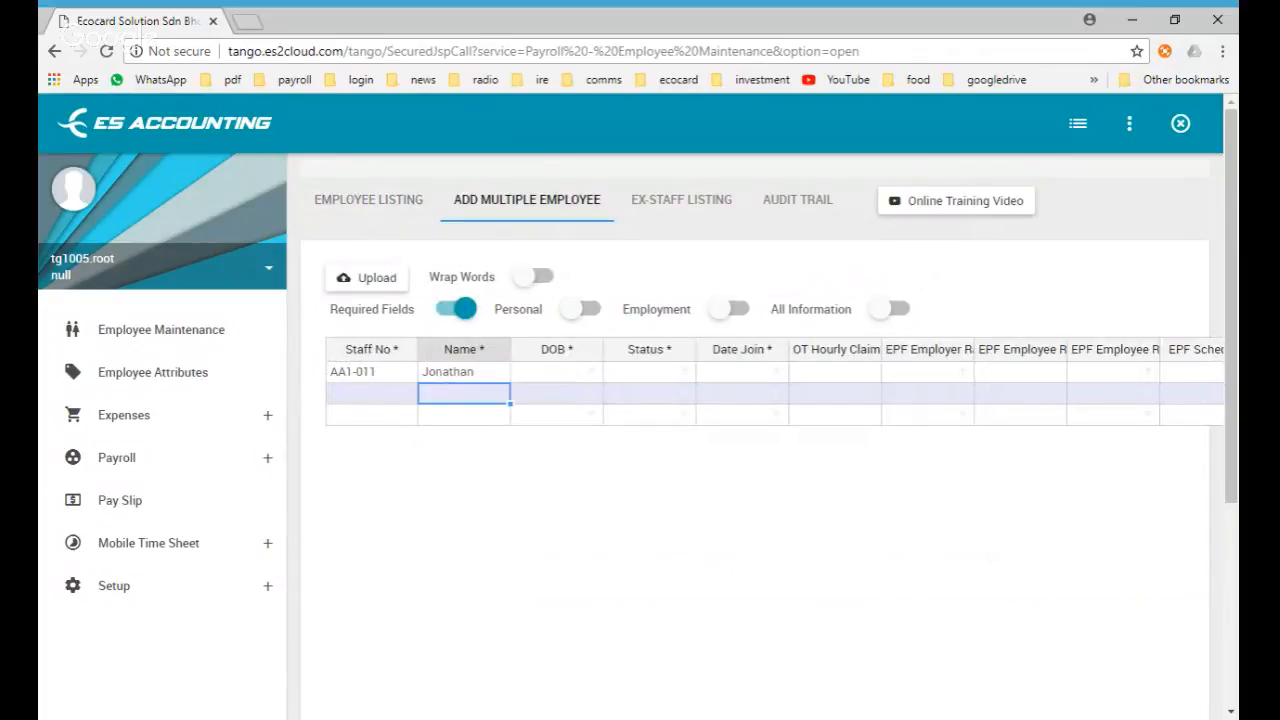
key("ctrl+v")
key("Down")
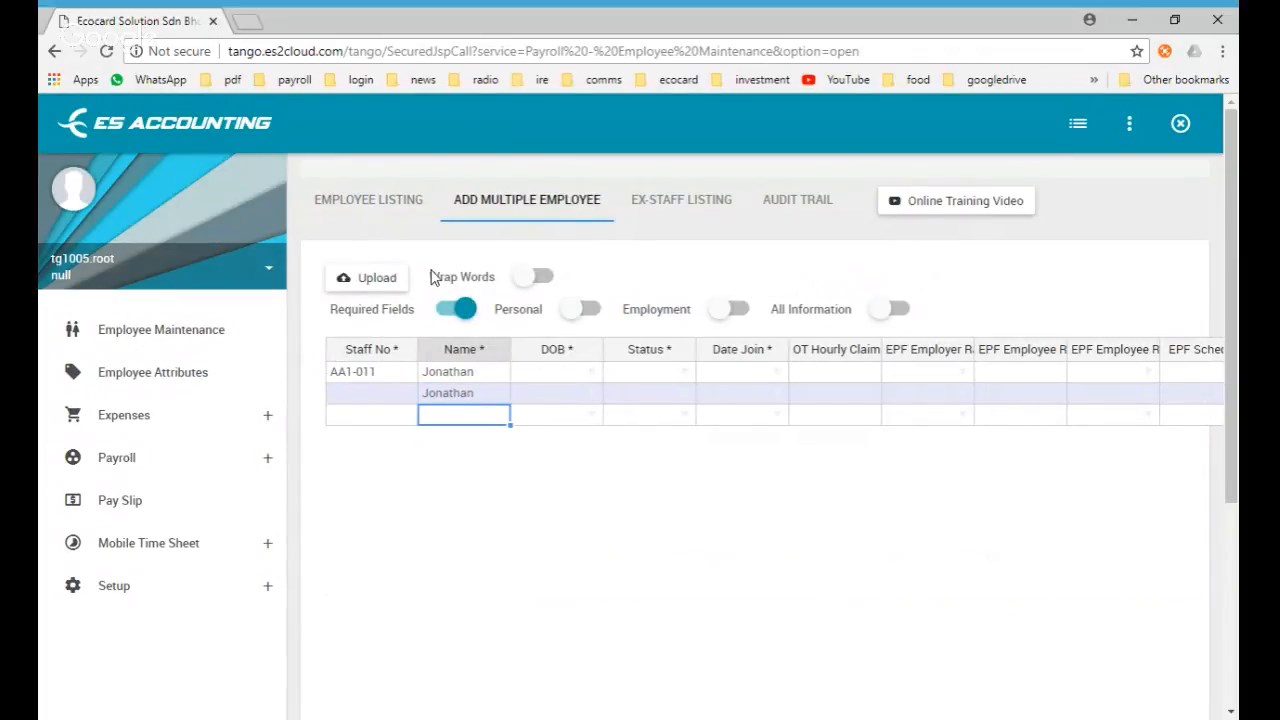
key("Up")
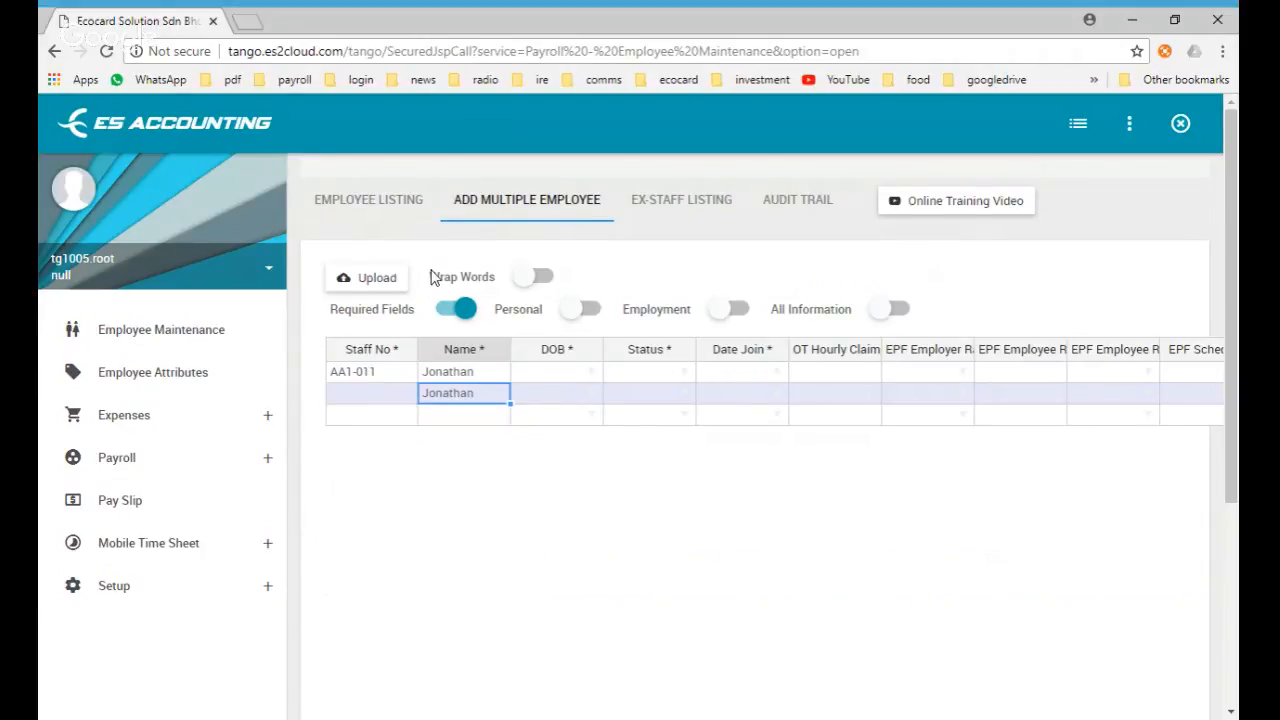
- Return to the employee listing, cycle through the Staff No sorting, and sort the records by Name in ascending order
left_click(390, 194)
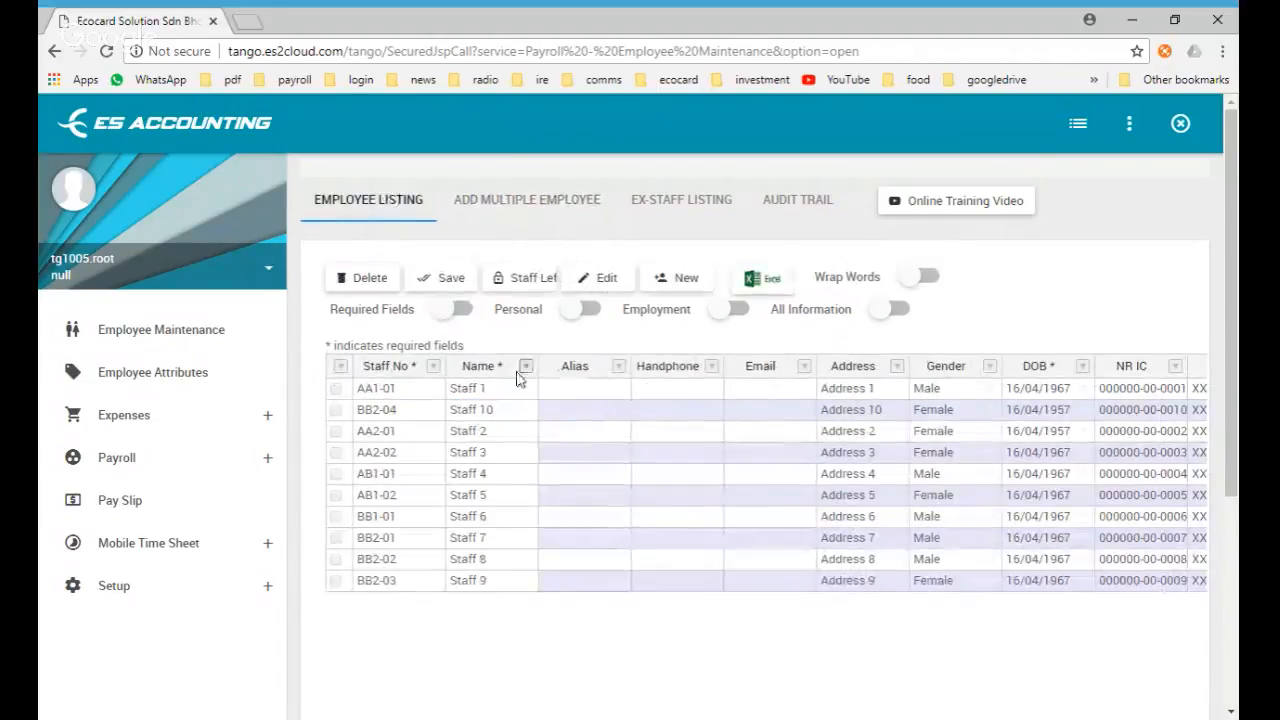
left_click(395, 370)
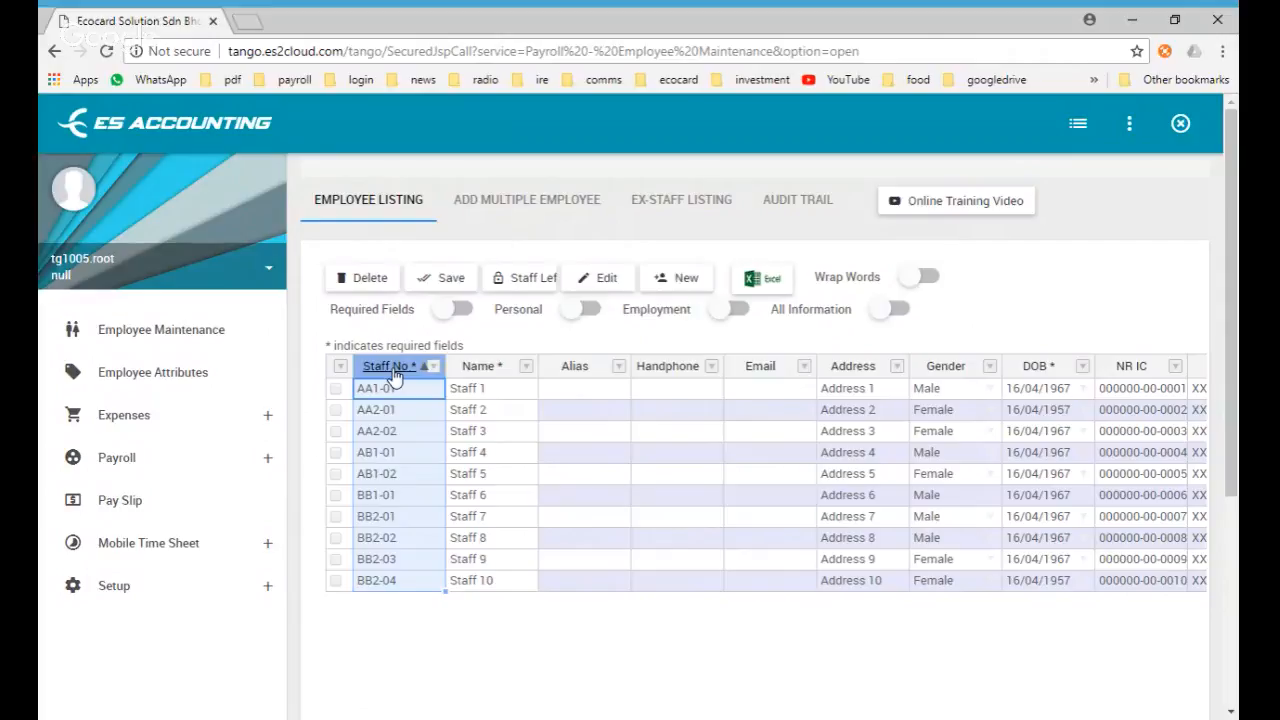
left_click(395, 370)
left_click(395, 370)
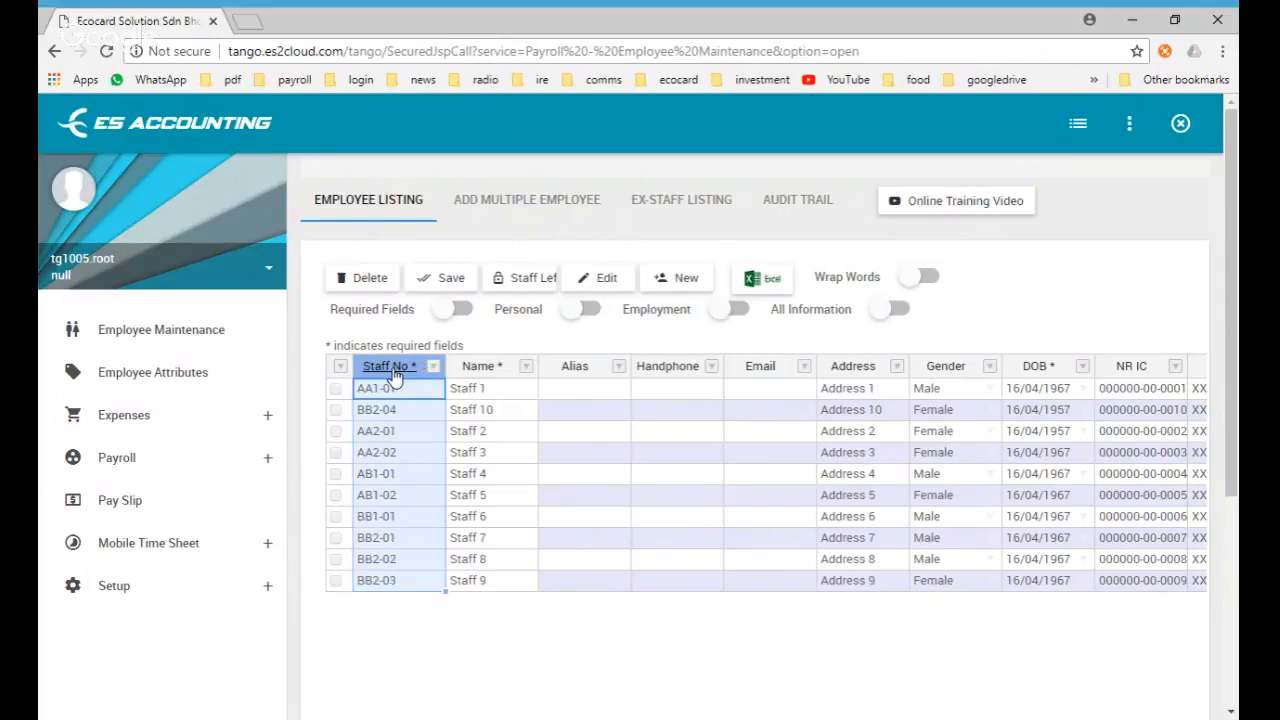
left_click(484, 370)
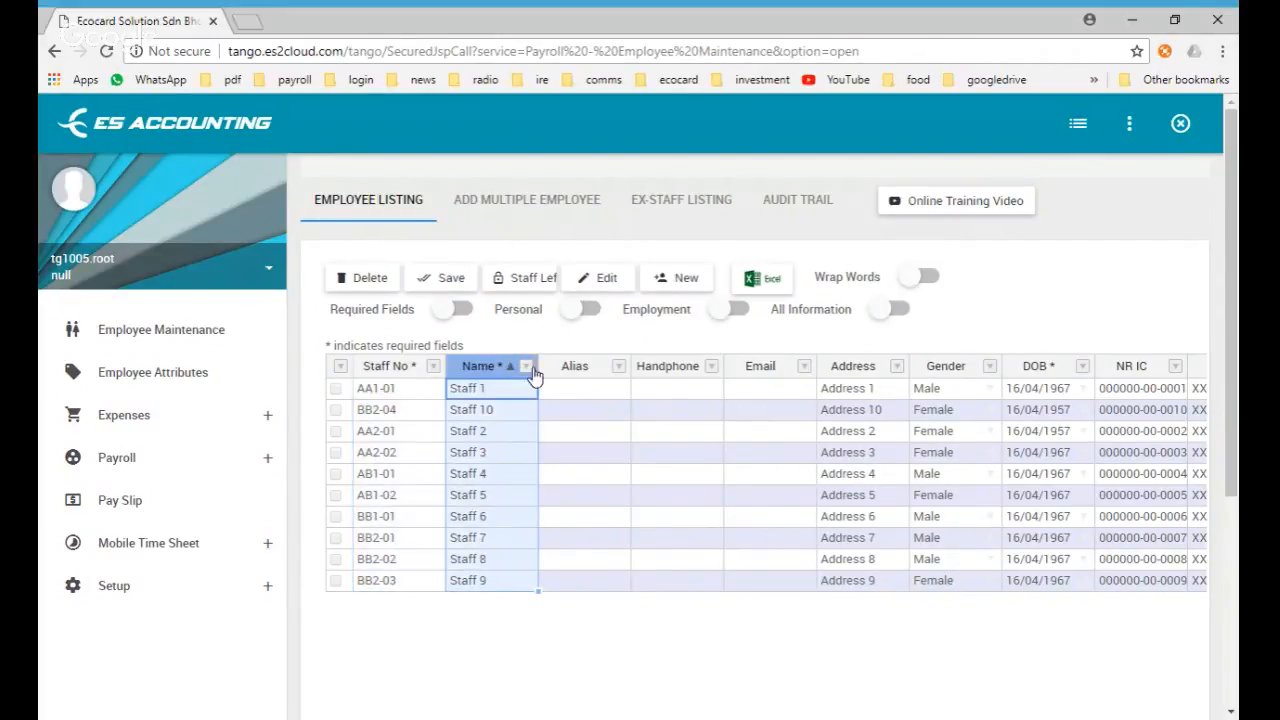
left_click(490, 395)
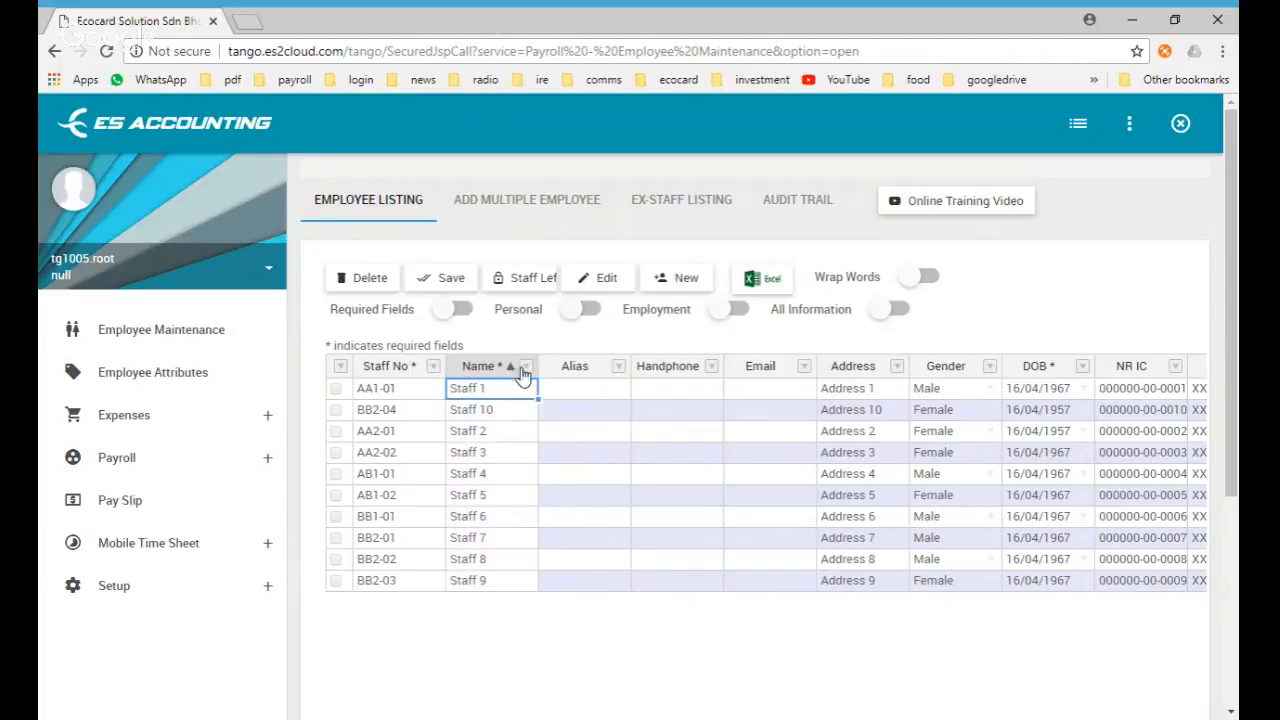
- Try to filter the Name column by searching for 10 with all values still ticked
left_click(527, 367)
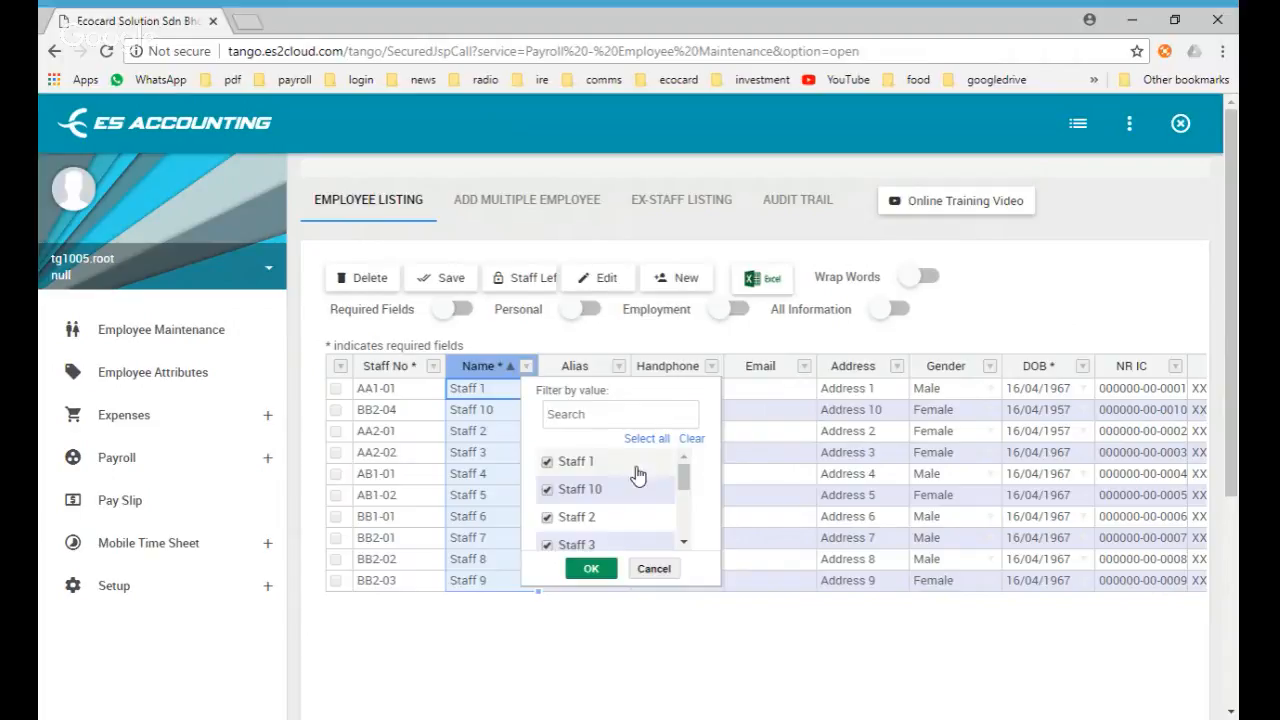
type("10")
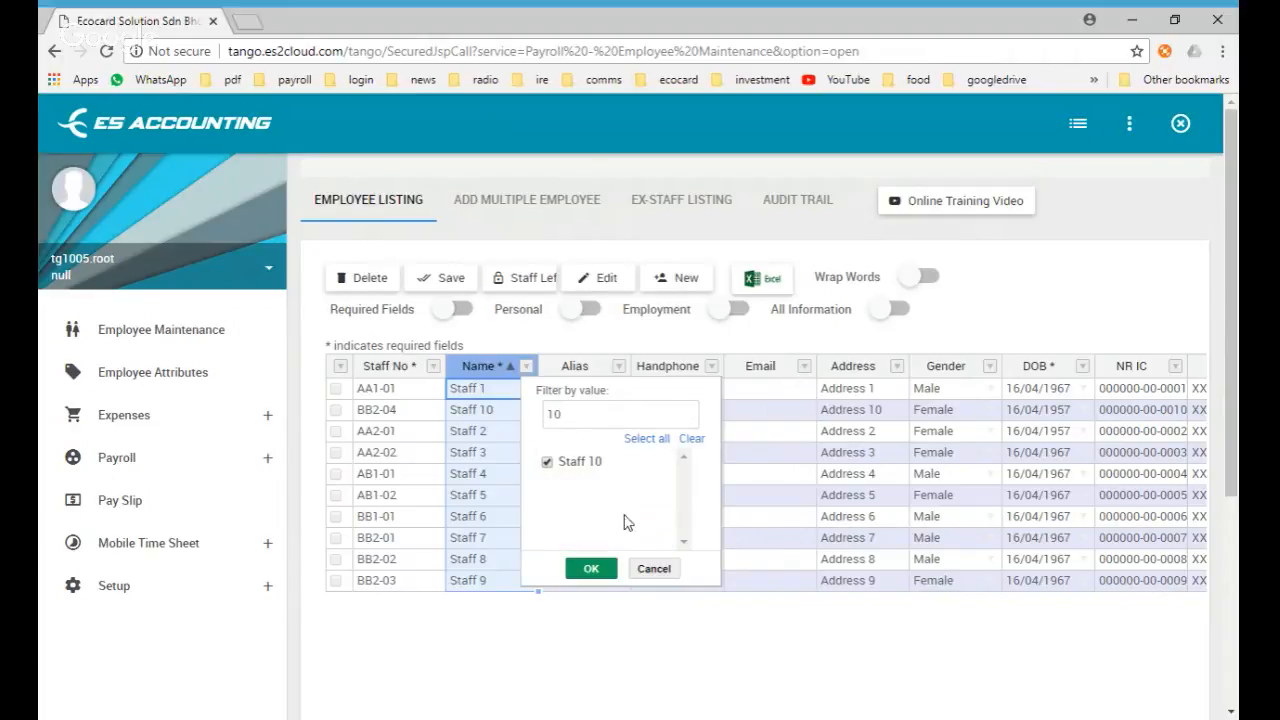
left_click(590, 569)
- Filter the Name column to Staff 10 only by clearing all values, searching for 10 and ticking the match
left_click(526, 366)
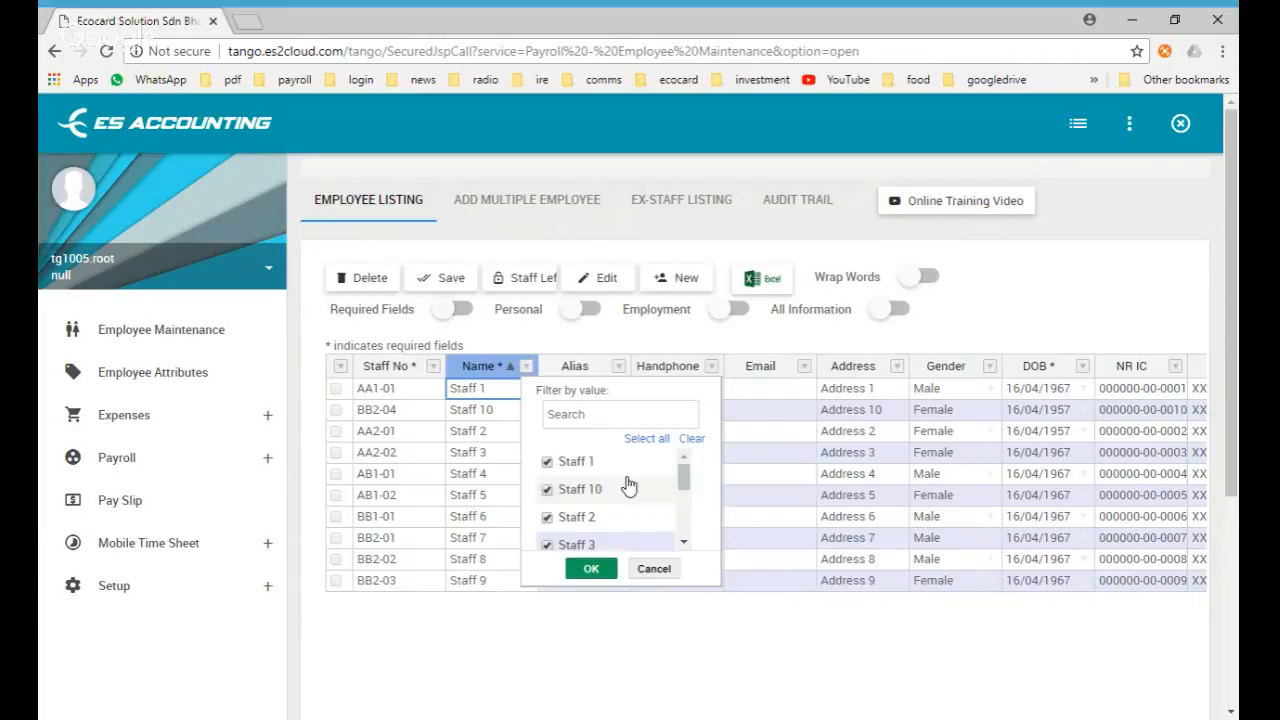
left_click(692, 440)
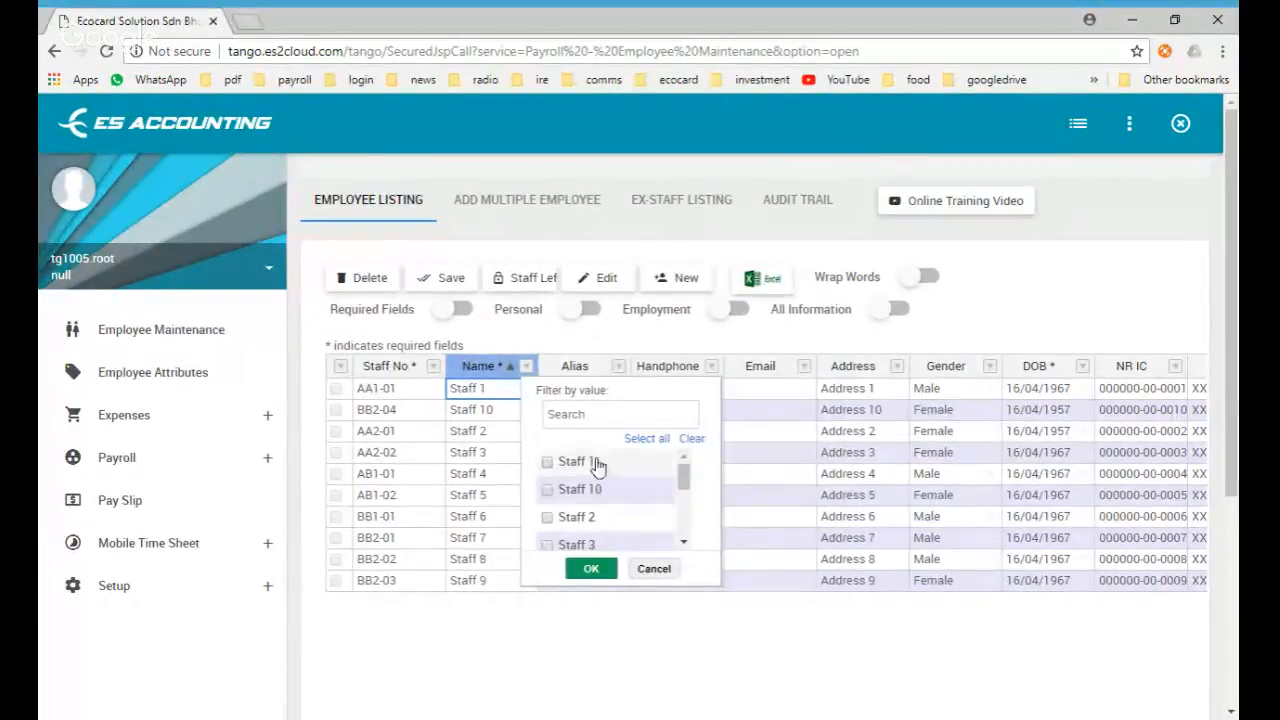
type("10")
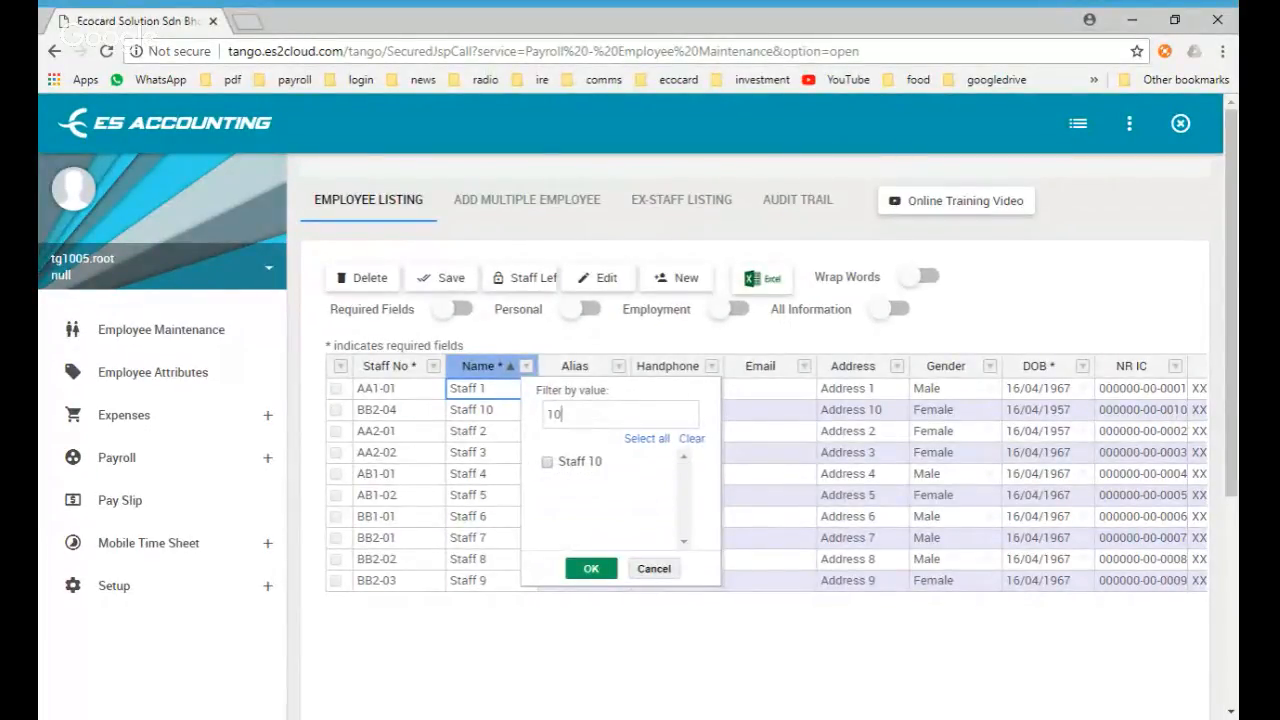
left_click(548, 463)
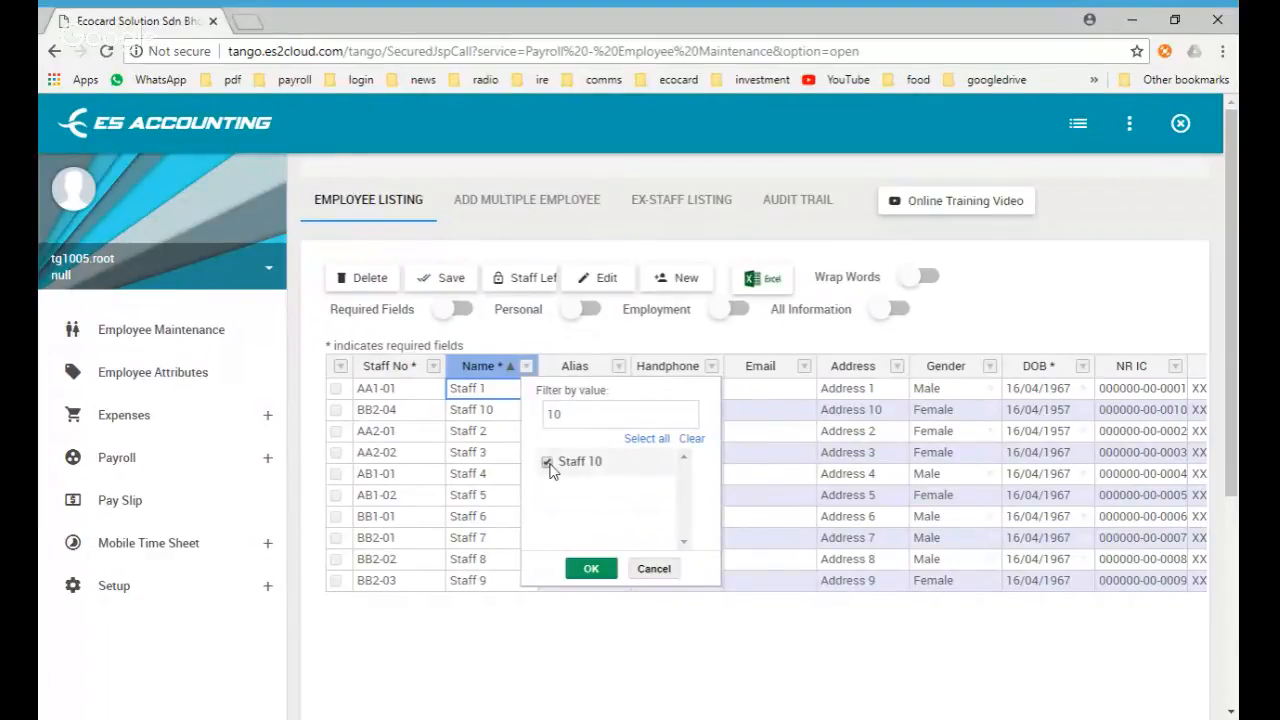
left_click(588, 569)
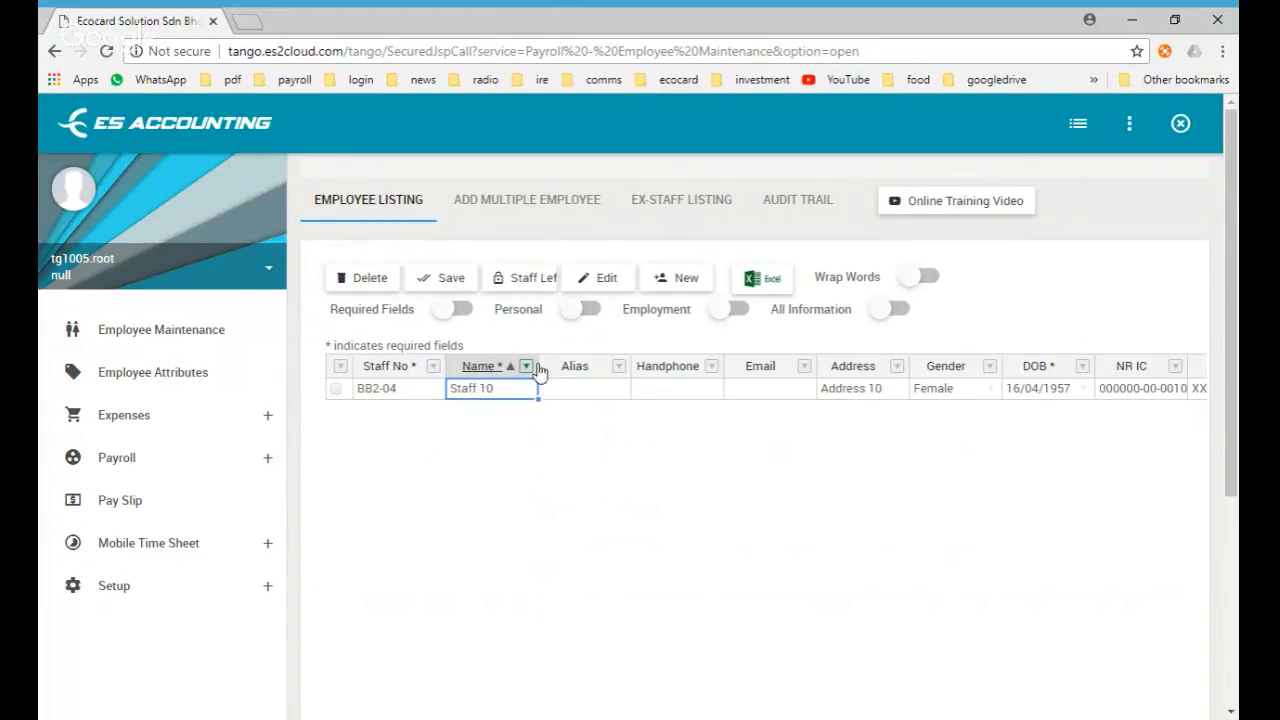
left_click(597, 395)
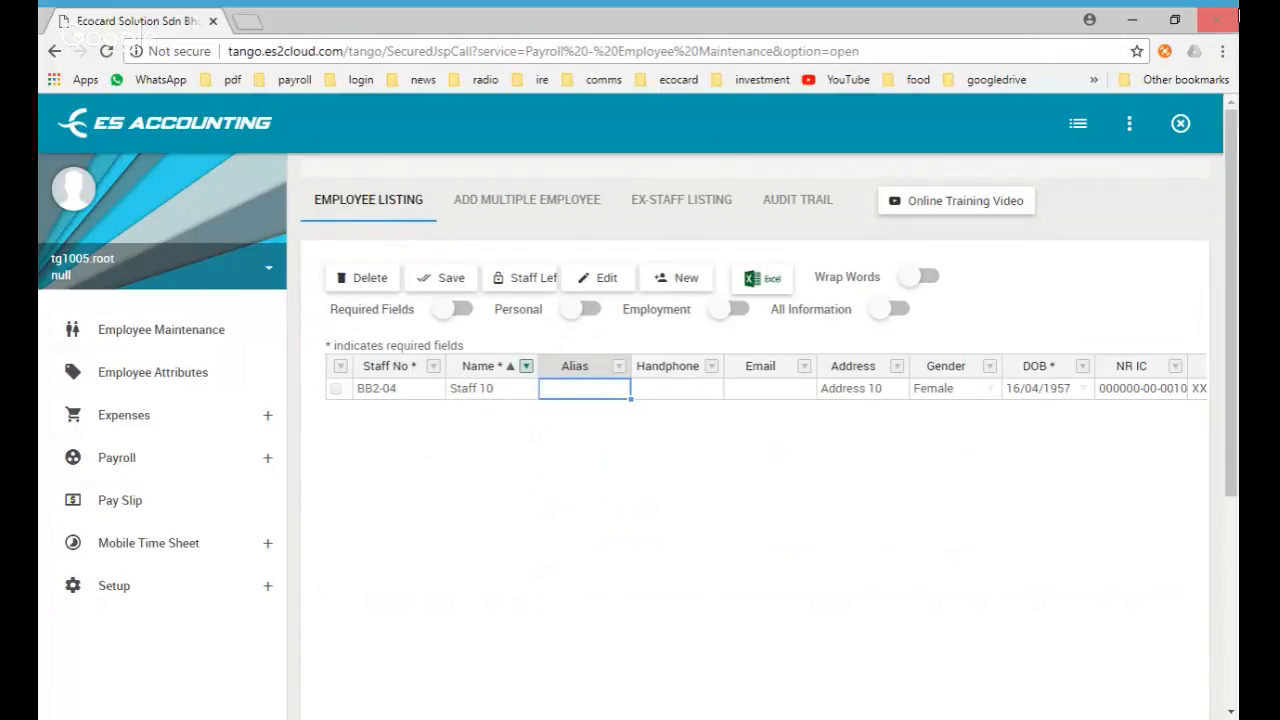
- Reduce the browser window from full size, widen it to view the filtered listing, and maximize it again
left_click(1174, 20)
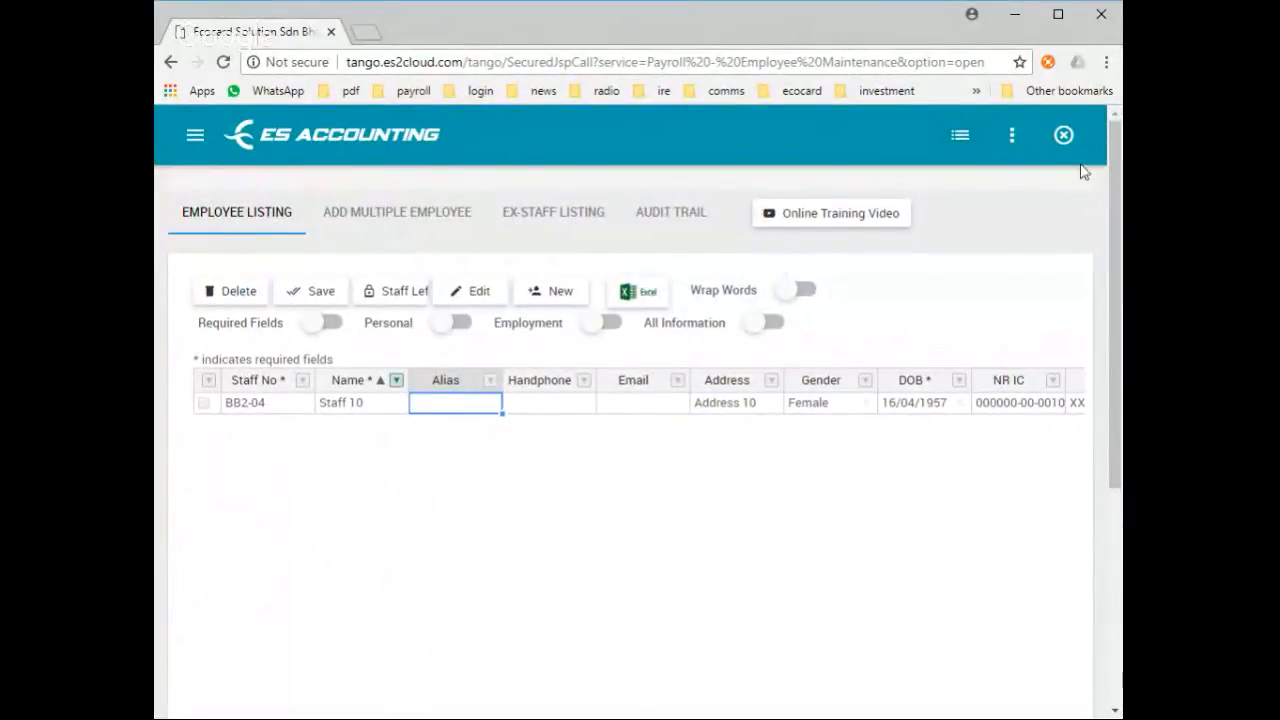
left_click_drag(1122, 400, 1243, 400)
left_click_drag(709, 385, 719, 386)
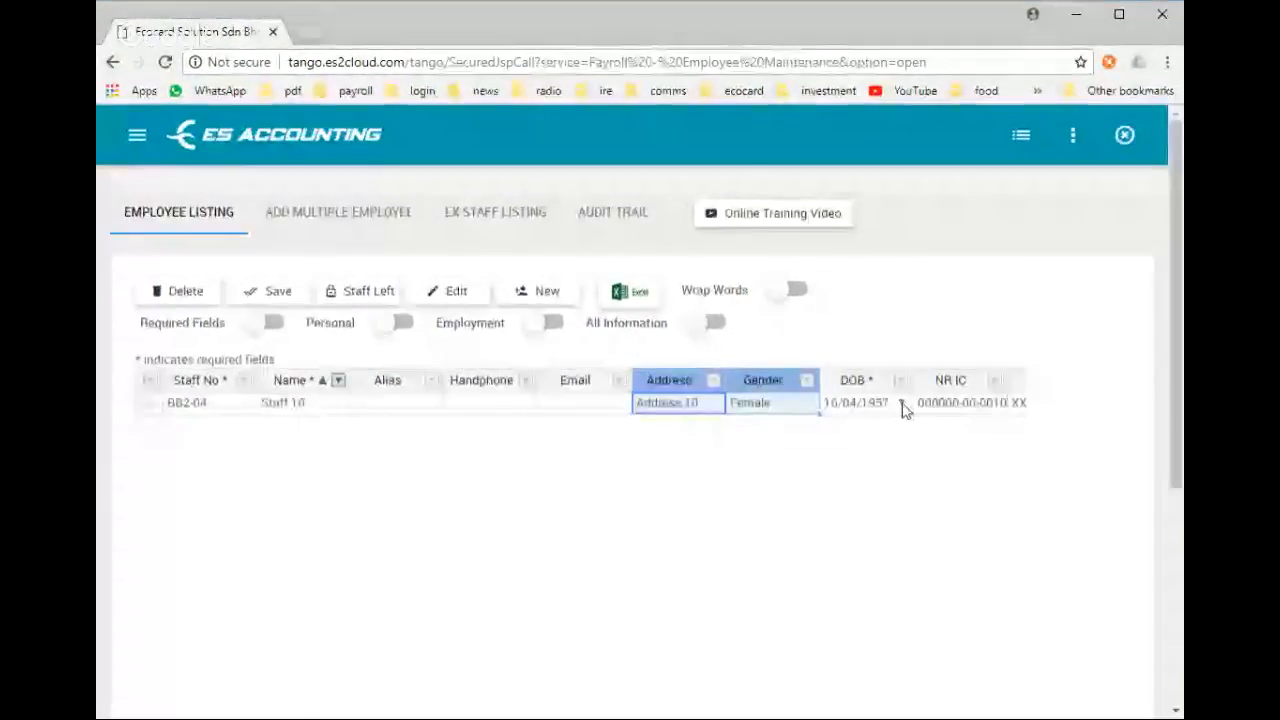
left_click(895, 400)
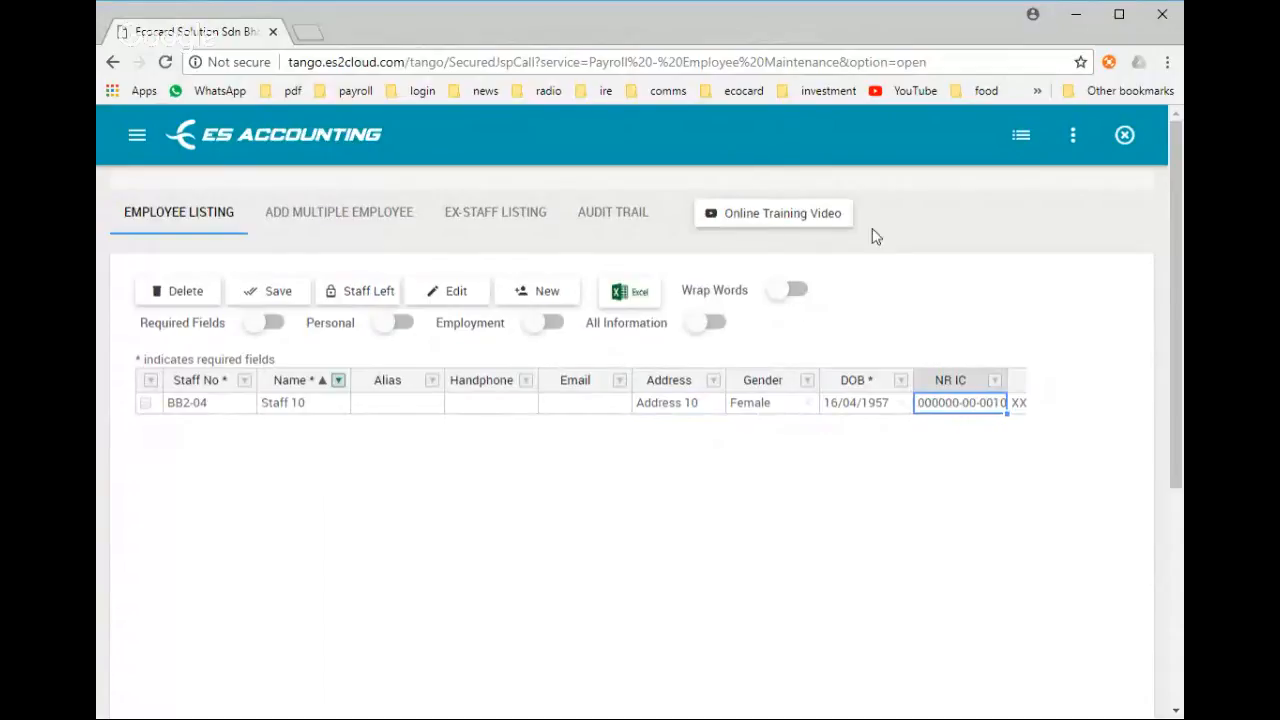
left_click(1119, 16)
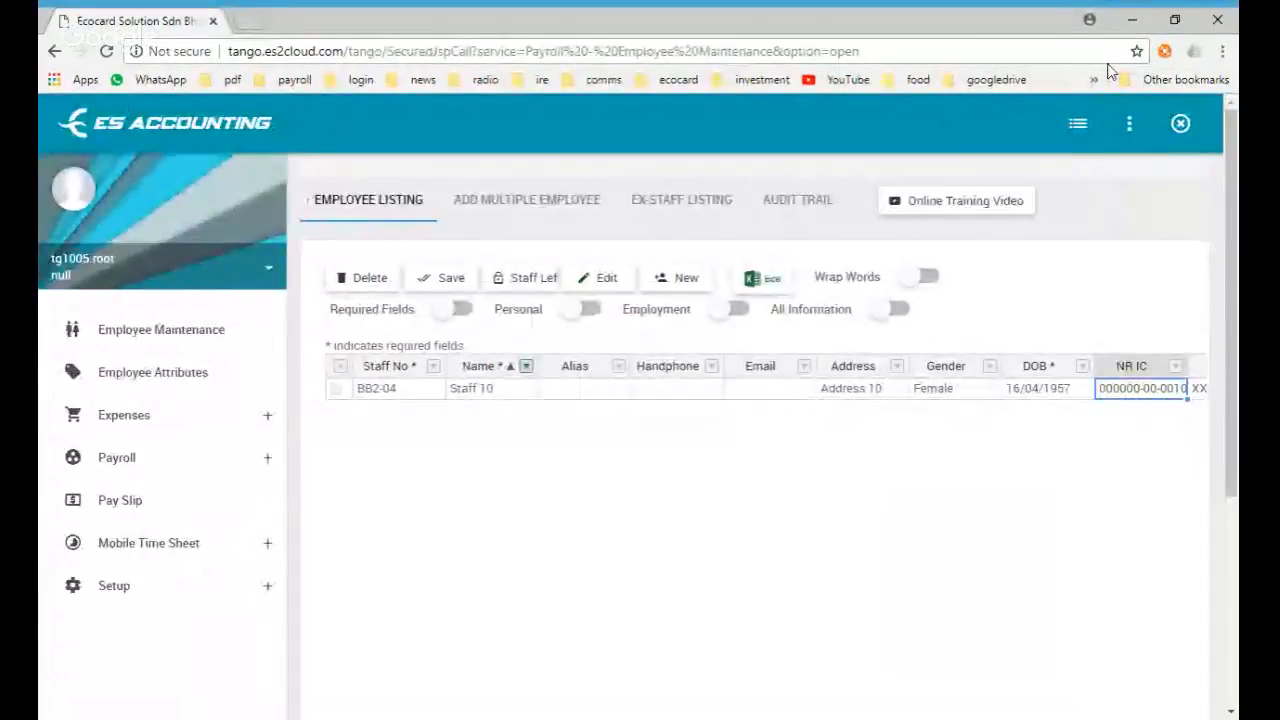
left_click(711, 393)
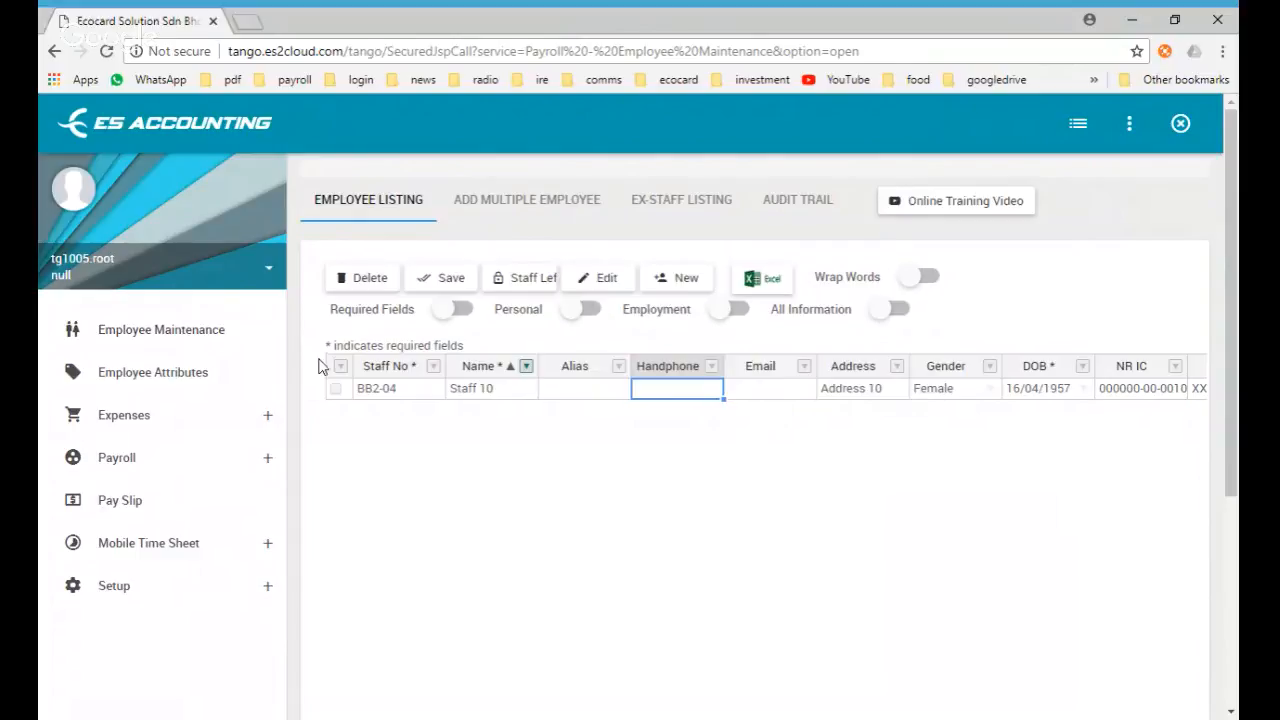
left_click(378, 396)
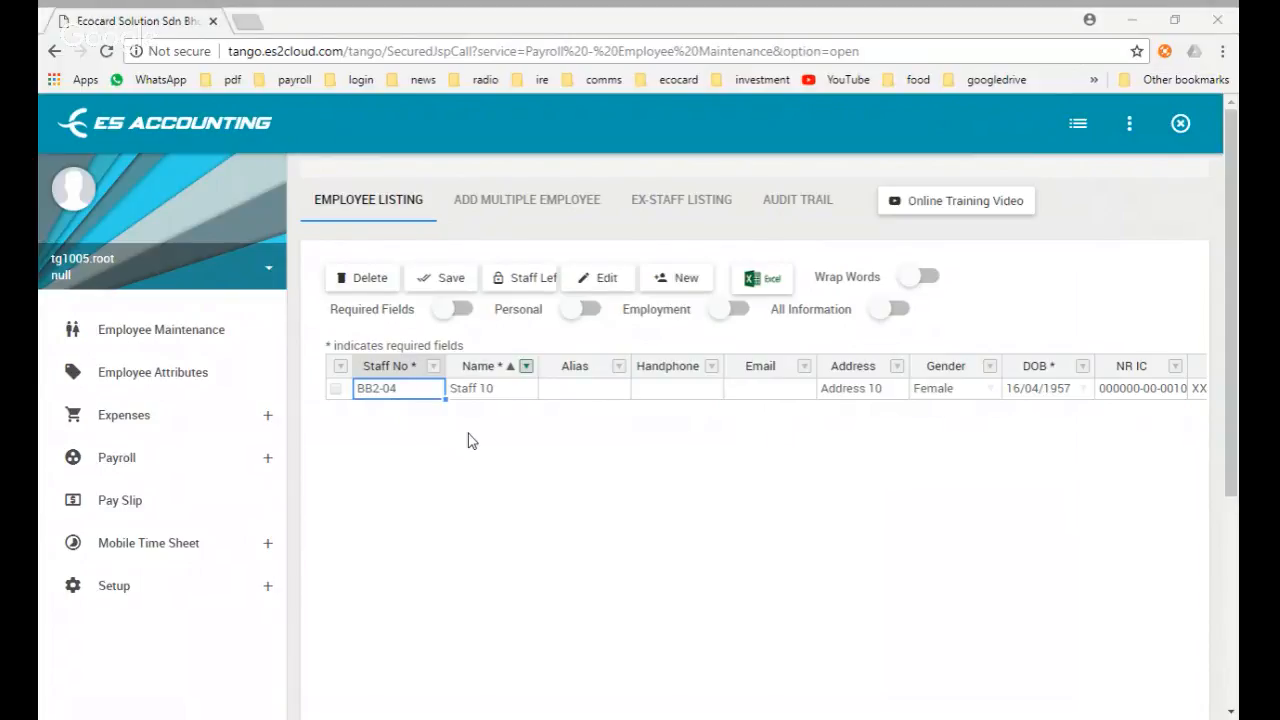
left_click(622, 456)
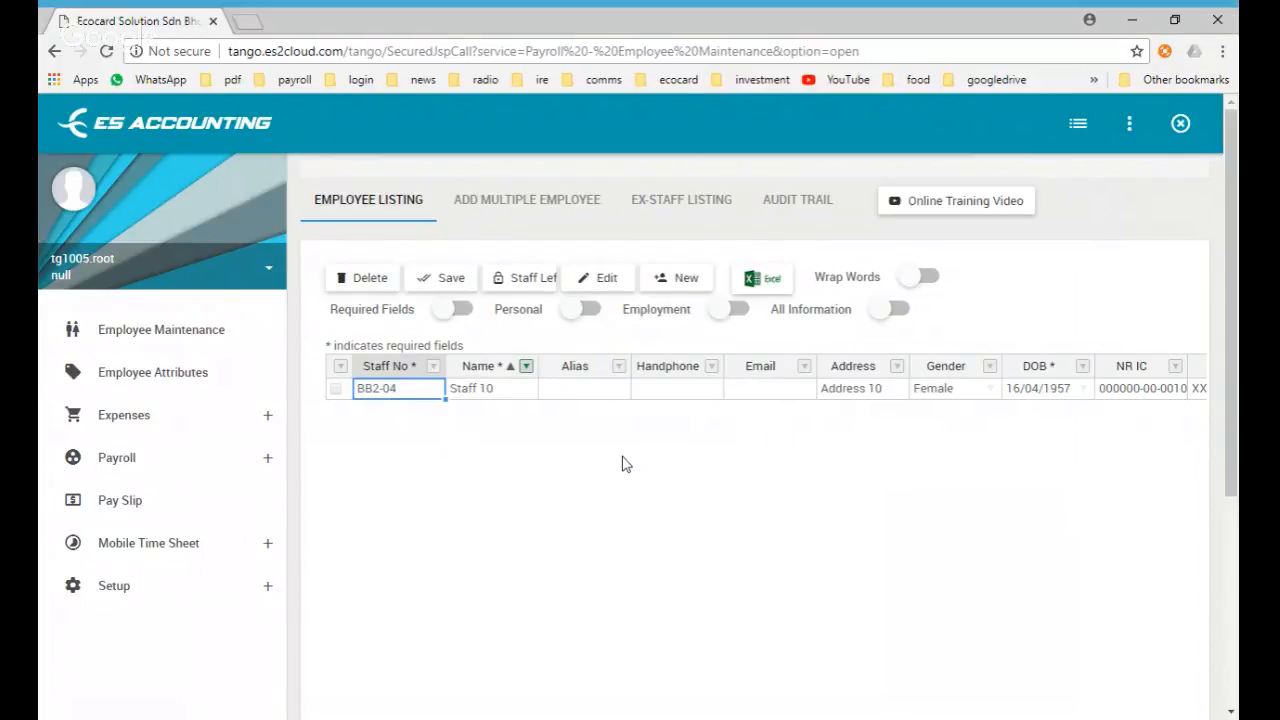
left_click(622, 390)
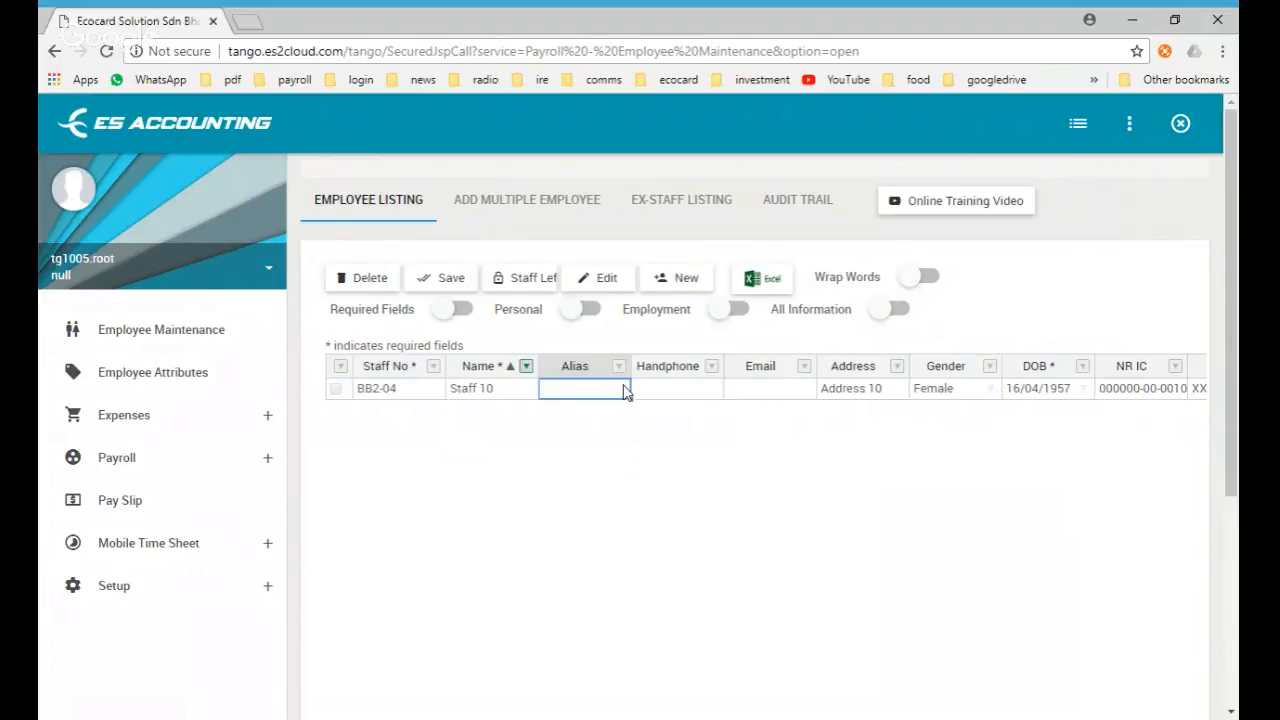
left_click(514, 393)
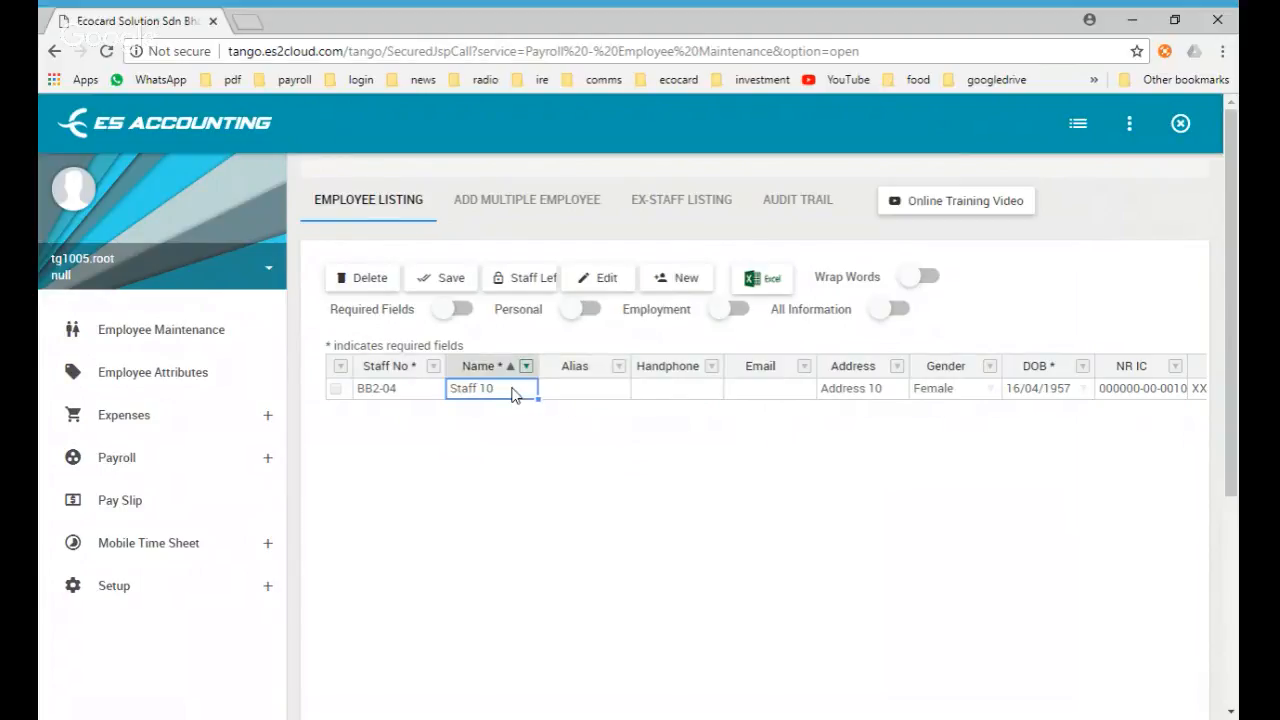
key("Left")
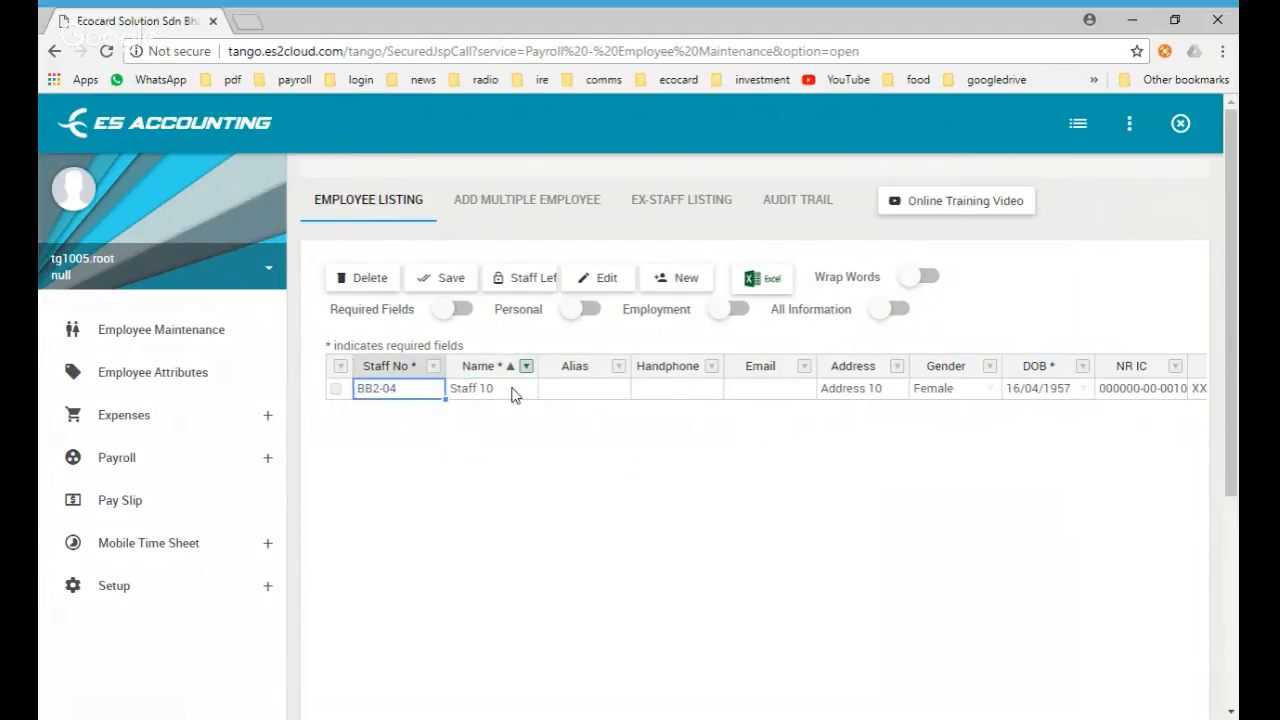